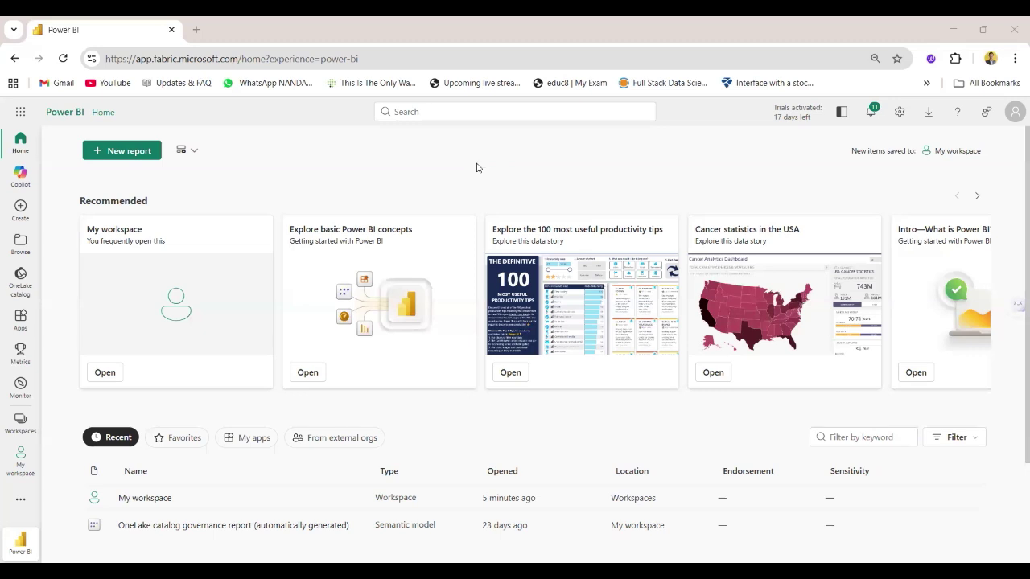
Step: Switch to the Fabric experience and create a workspace named Activatore_demo
click(17, 535)
click(70, 495)
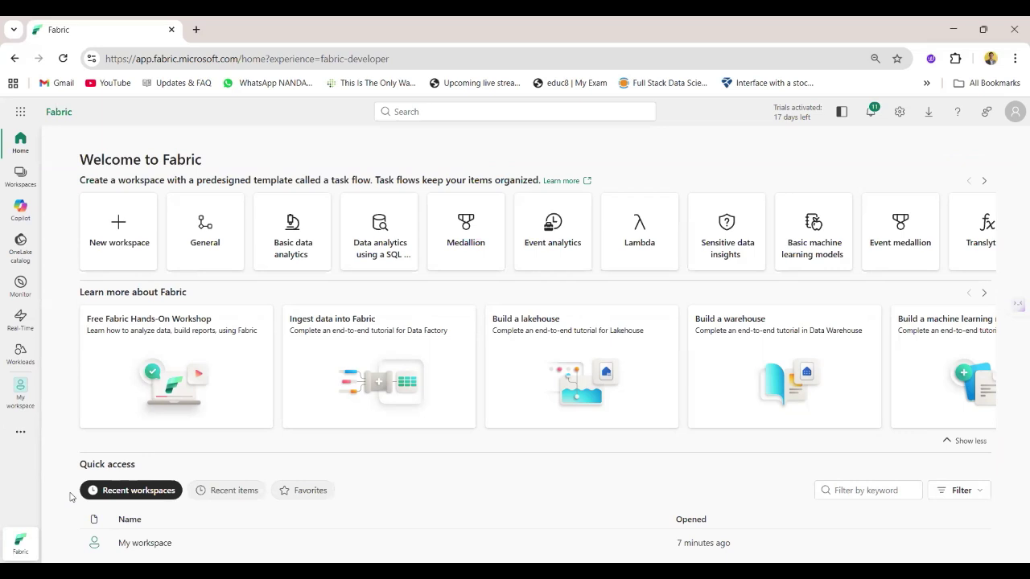
click(139, 253)
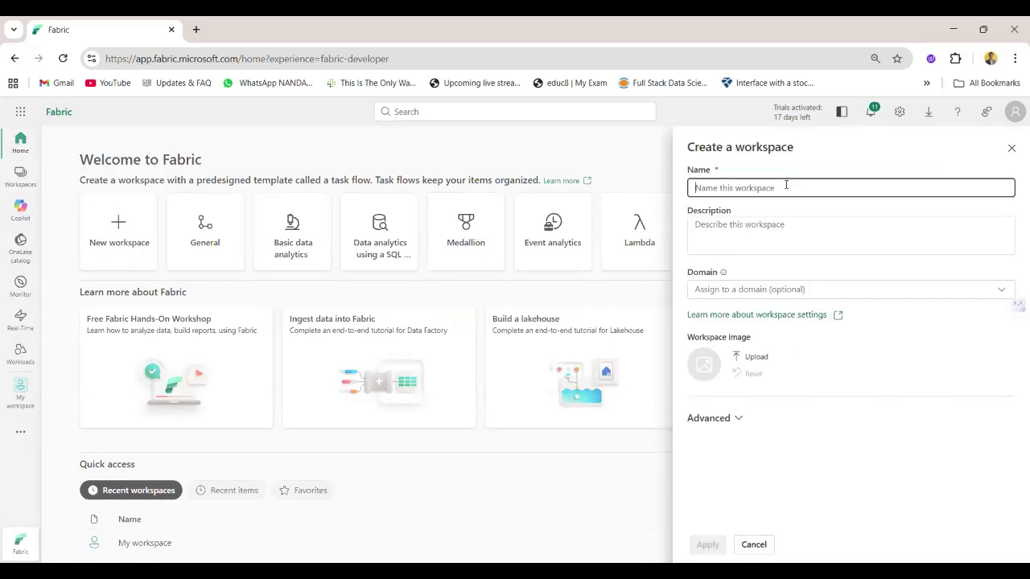
text(Acgti)
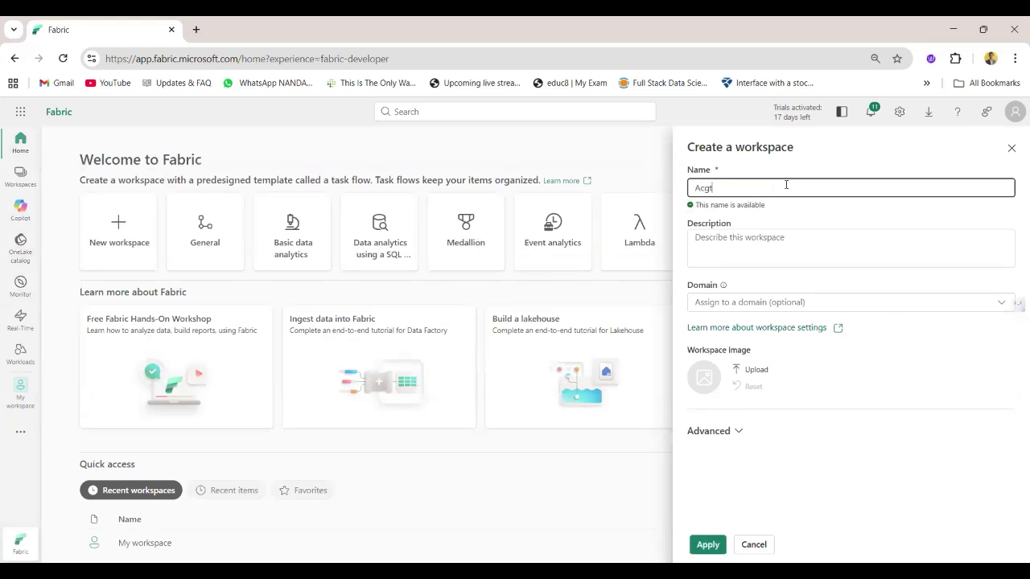
text(tivatore_demo)
click(706, 544)
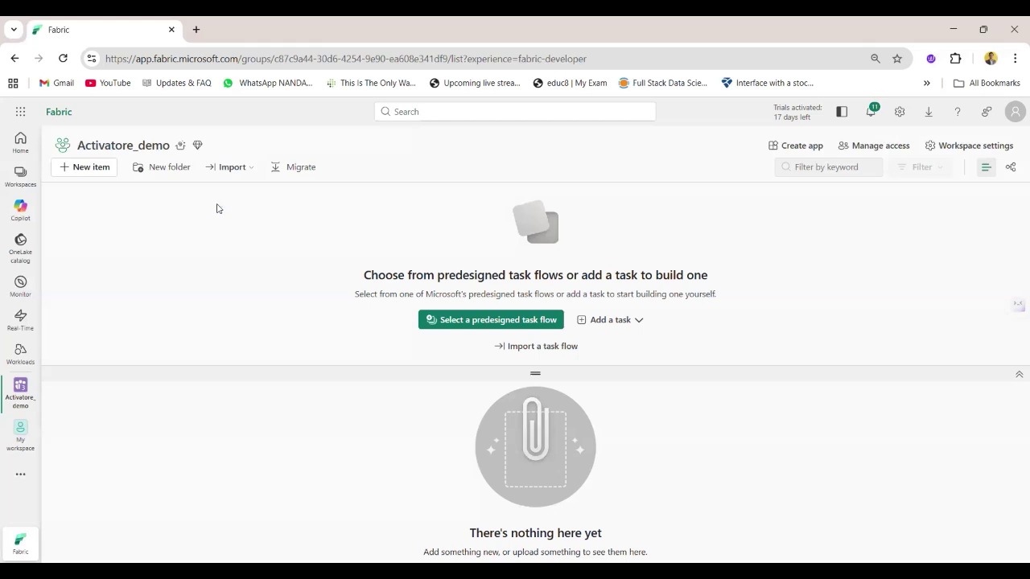
Step: Create a new Activator item in the workspace, filtering the item types by "act"
click(91, 167)
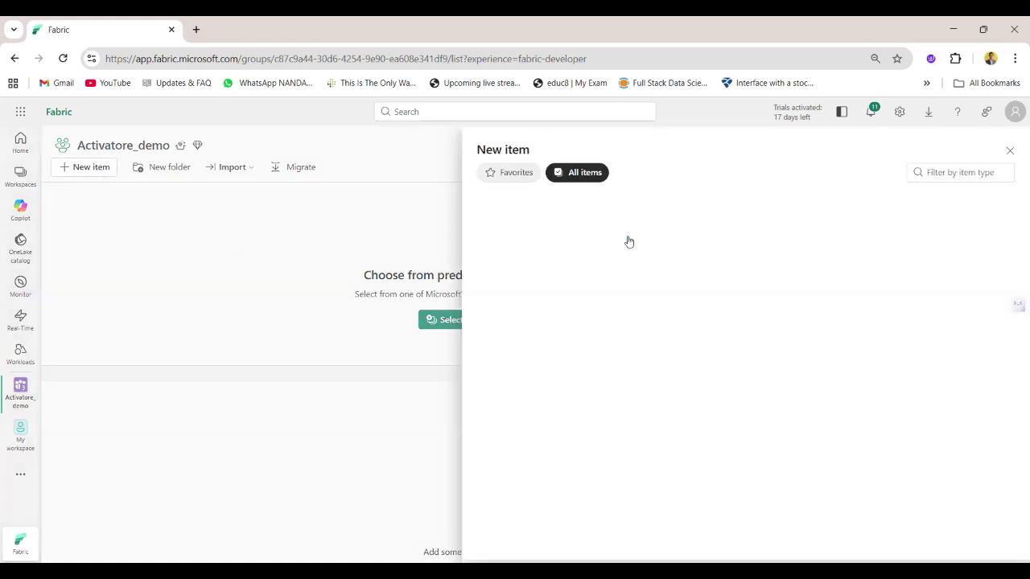
click(946, 171)
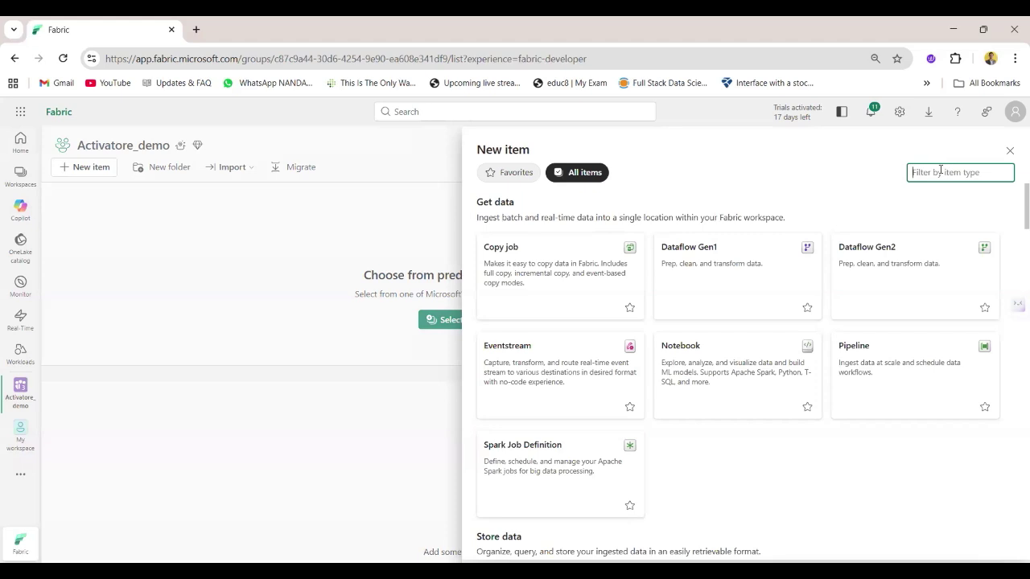
text(act)
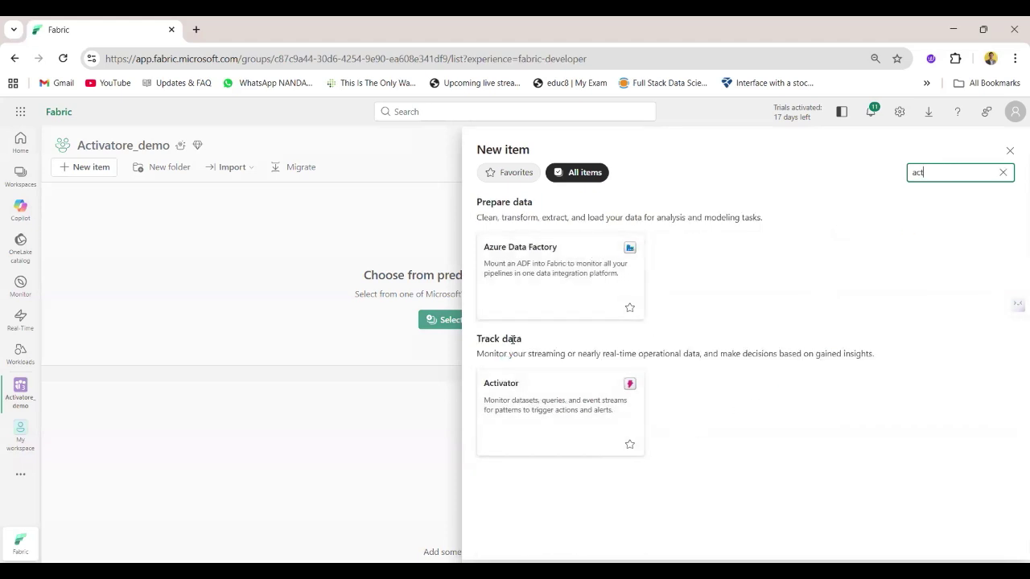
click(535, 420)
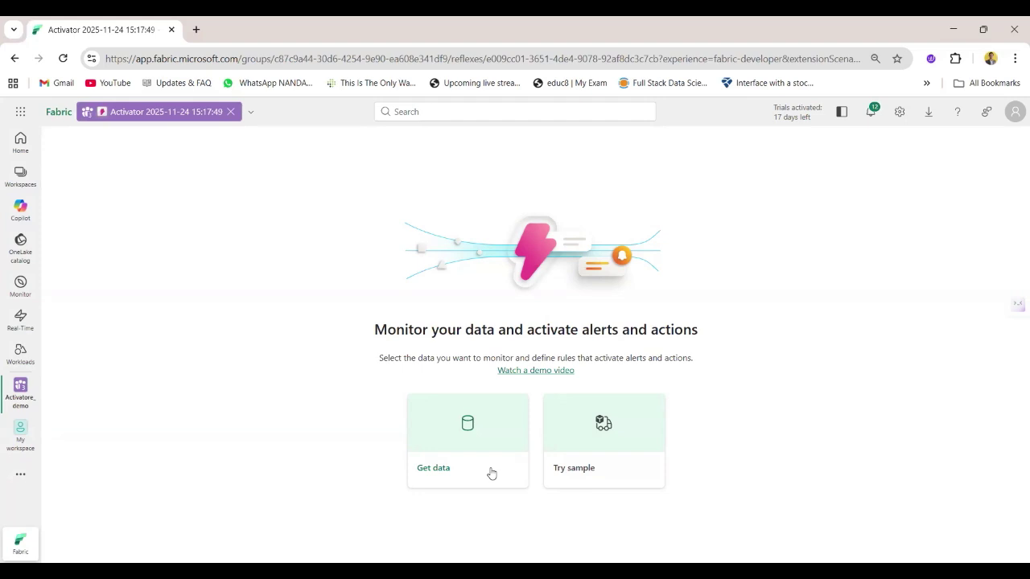
Step: Look through the data sources that can be connected to the Activator, and close the selection without connecting one
click(441, 477)
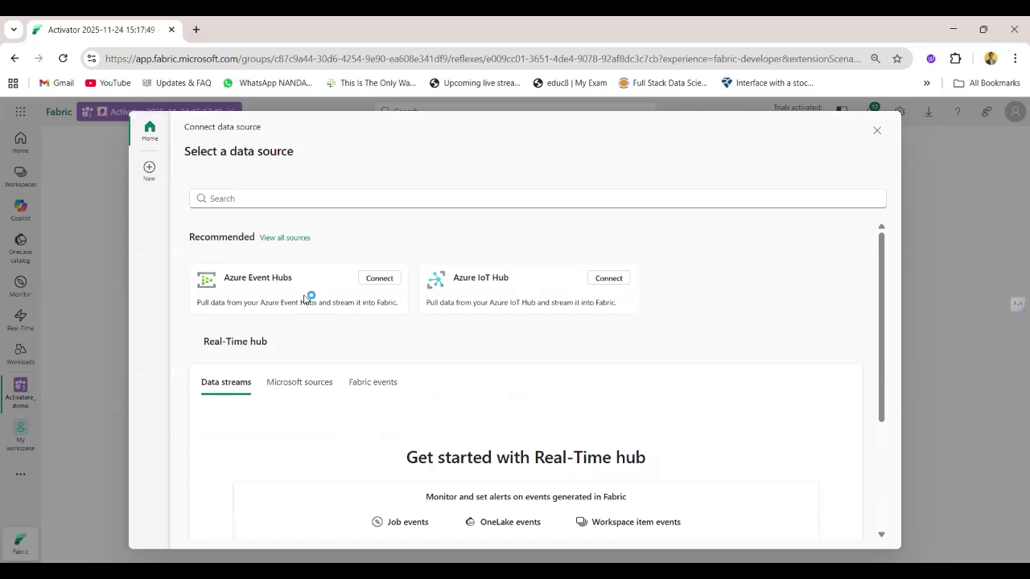
scroll(507, 354, down, 2)
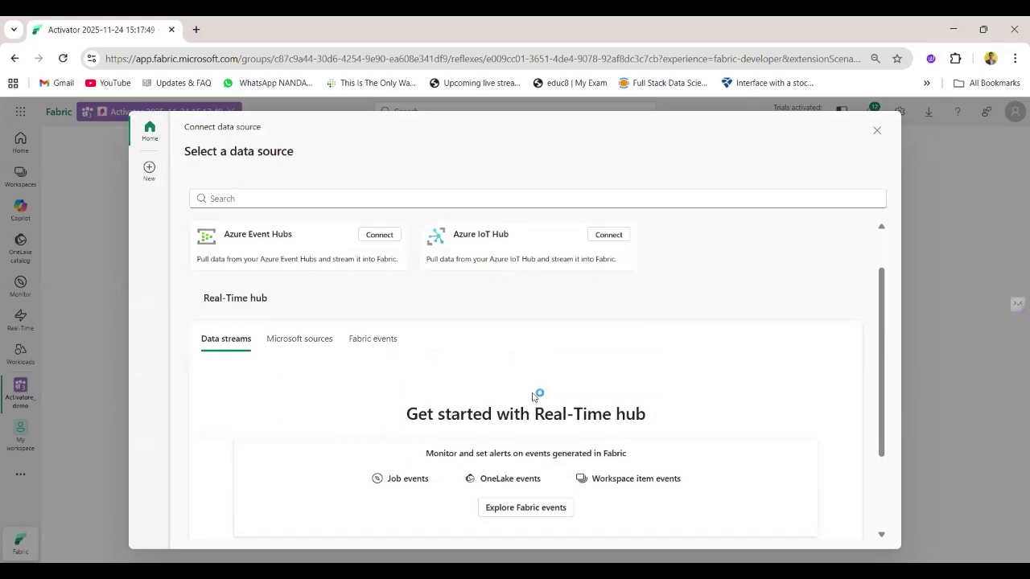
scroll(527, 392, up, 1)
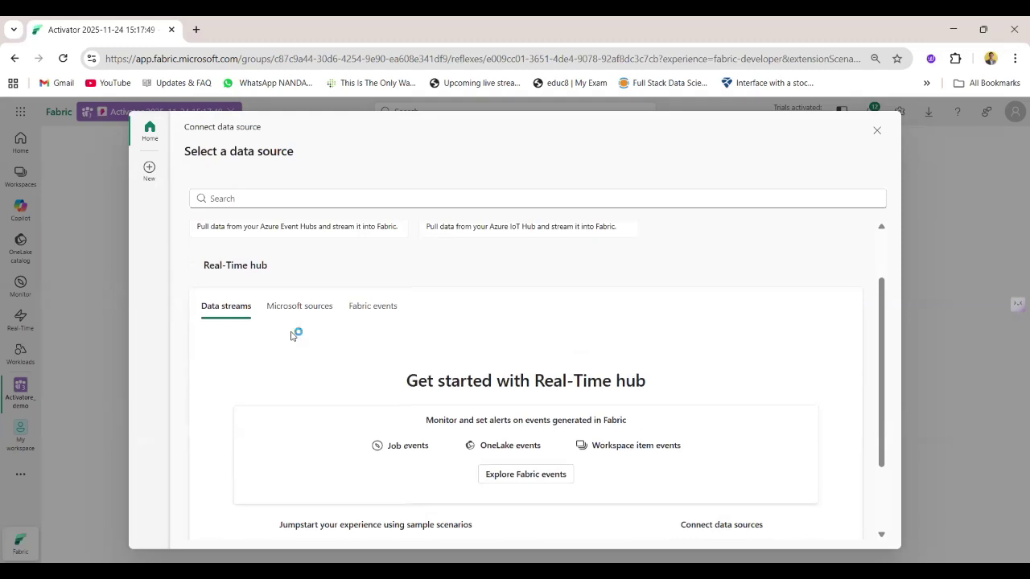
scroll(294, 335, up, 1)
click(877, 130)
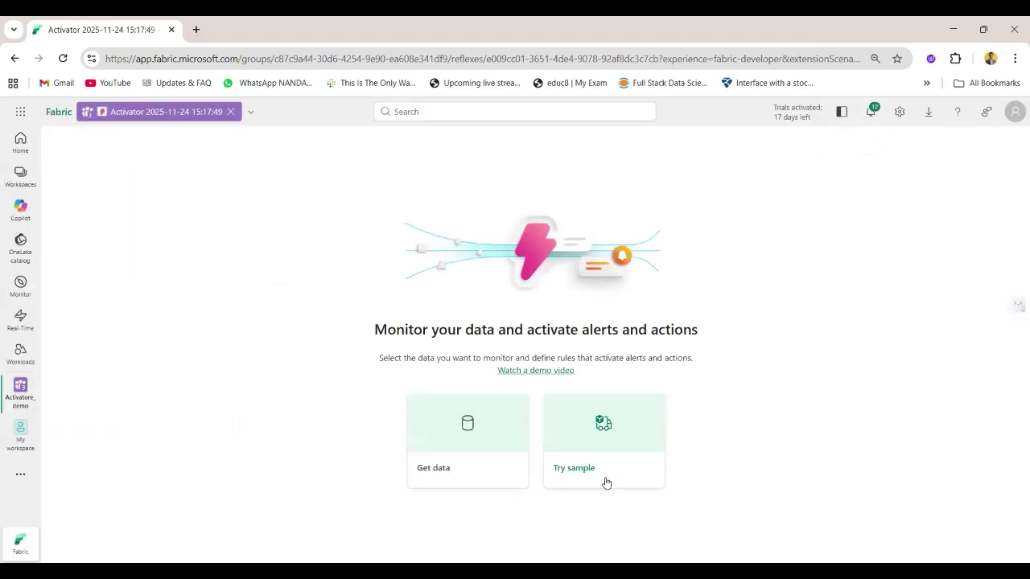
Step: Load the package delivery sample into the Activator and take its guided tour as far as "Manage business rules"
click(596, 448)
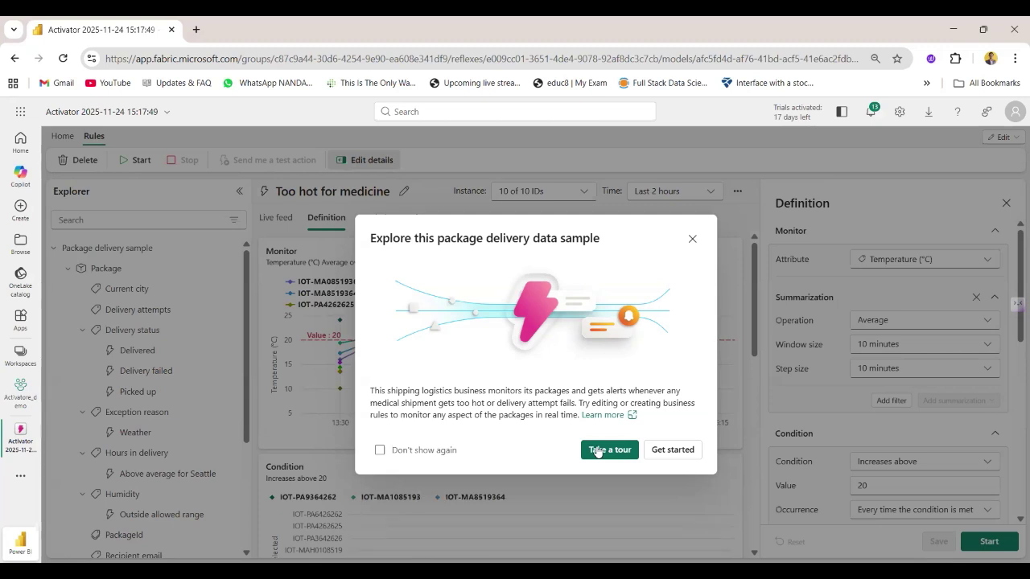
click(598, 452)
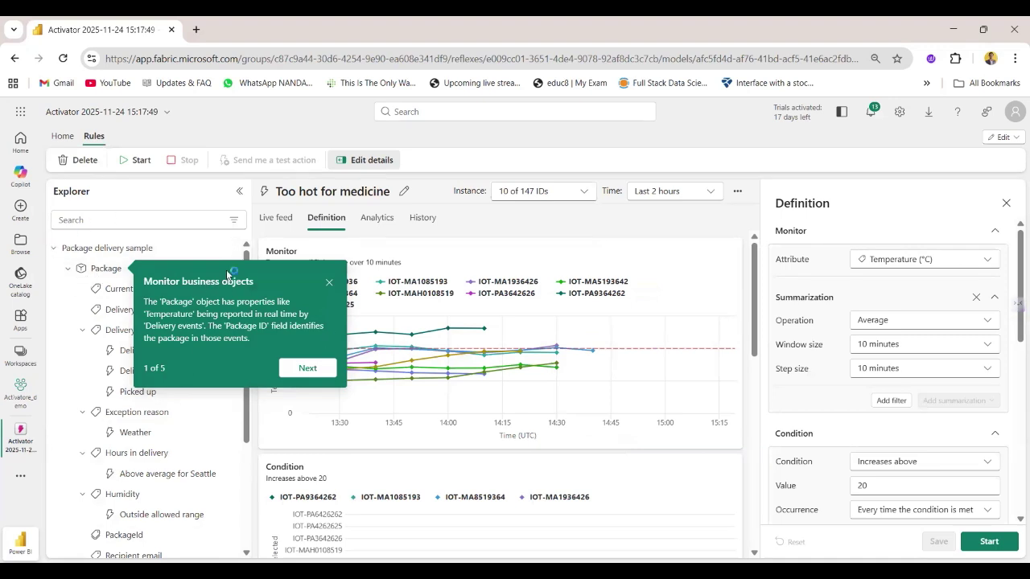
click(303, 369)
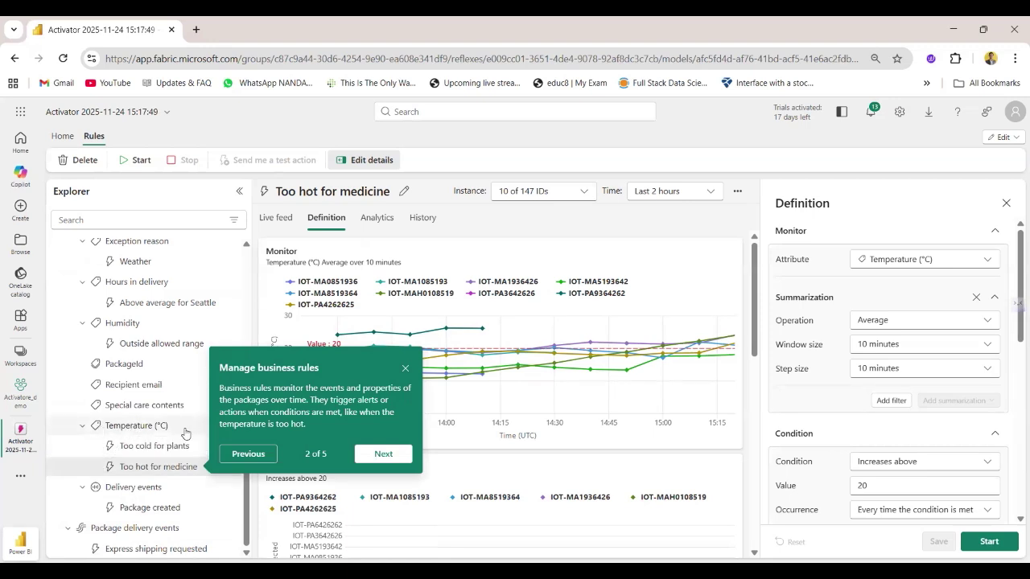
Step: Examine the Package object's properties and rules in the Explorer, and advance the tour to "Edit this business rule"
scroll(185, 431, up, 1)
scroll(149, 417, up, 2)
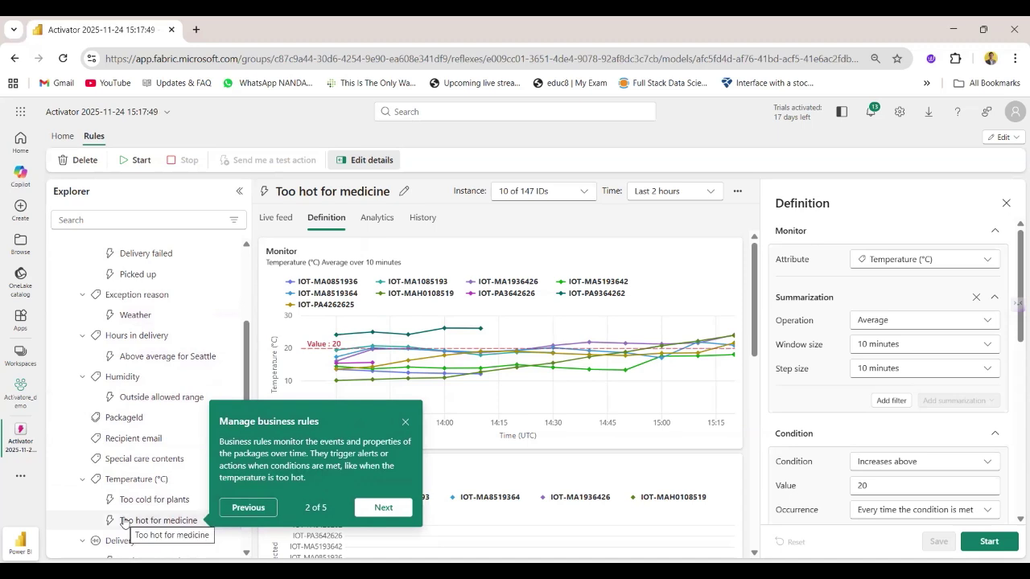
click(384, 509)
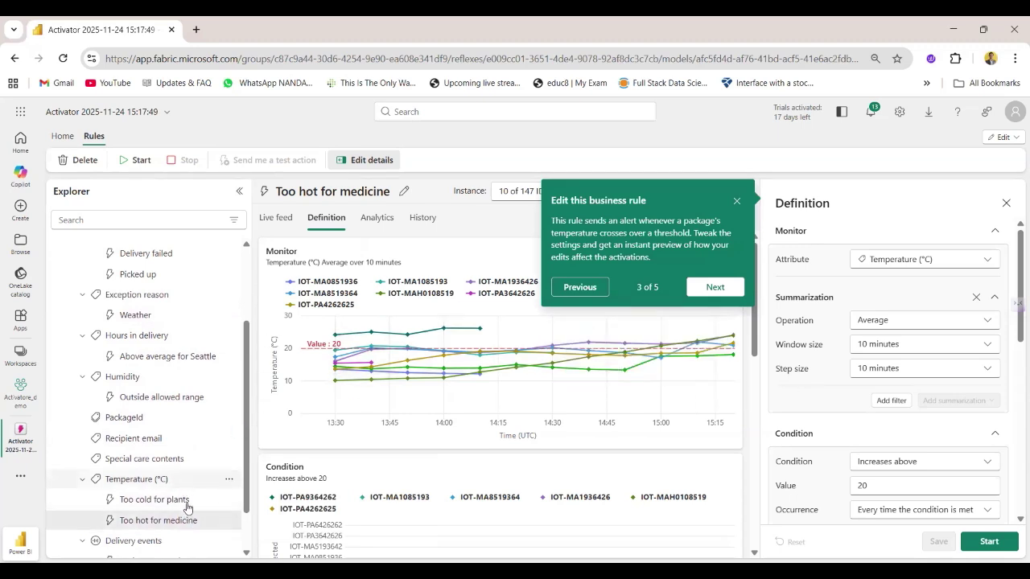
scroll(183, 434, up, 3)
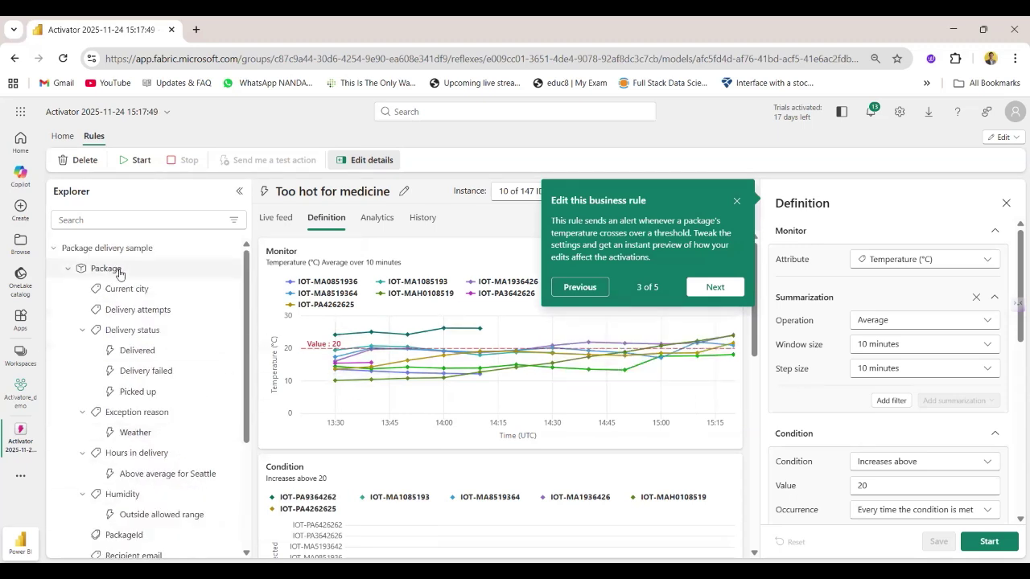
scroll(179, 468, down, 2)
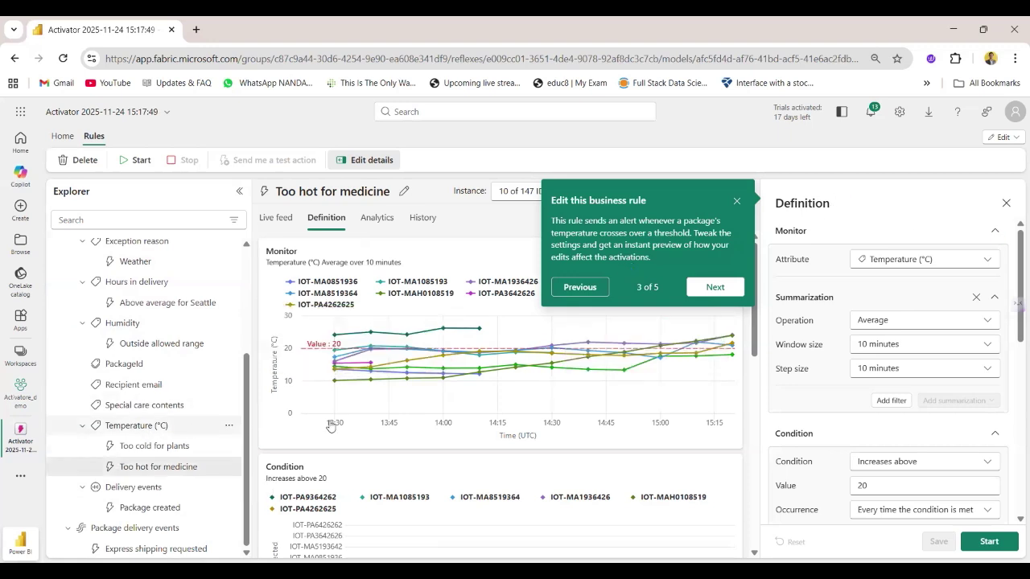
Step: Examine the monitored attribute, summarization and condition settings in the Too hot for medicine rule's definition
scroll(818, 424, down, 2)
scroll(819, 423, down, 4)
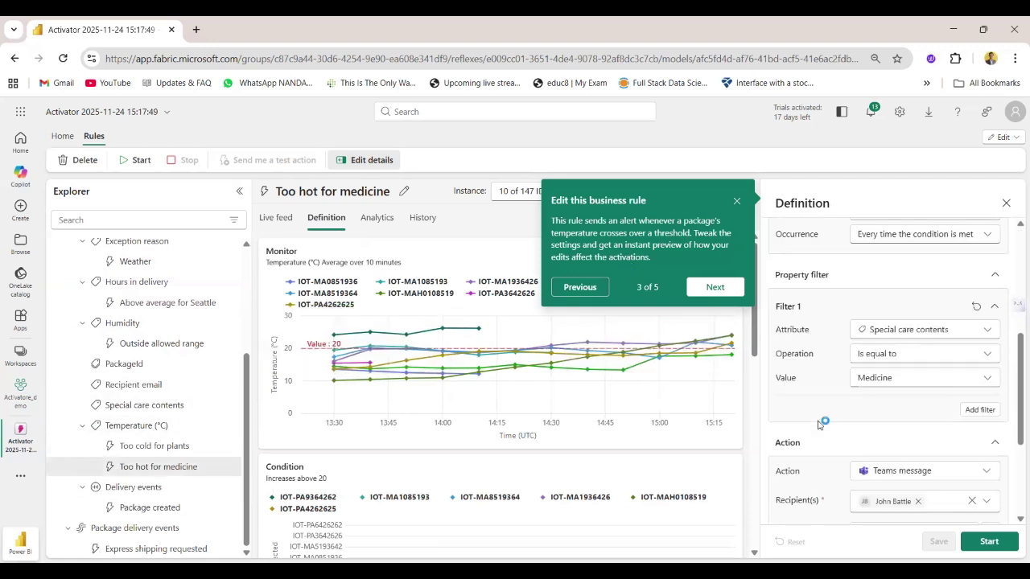
scroll(819, 424, up, 6)
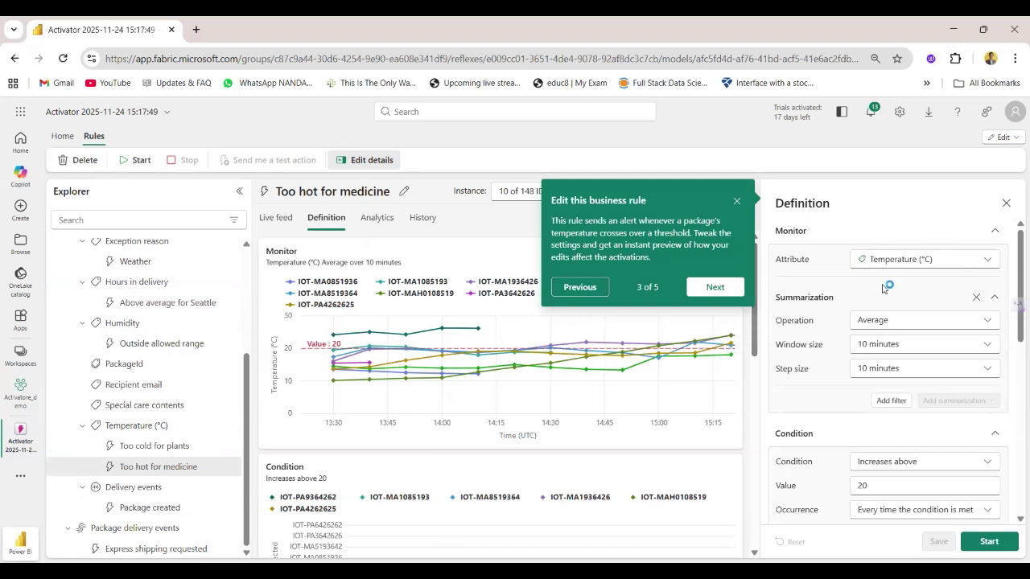
scroll(917, 394, down, 1)
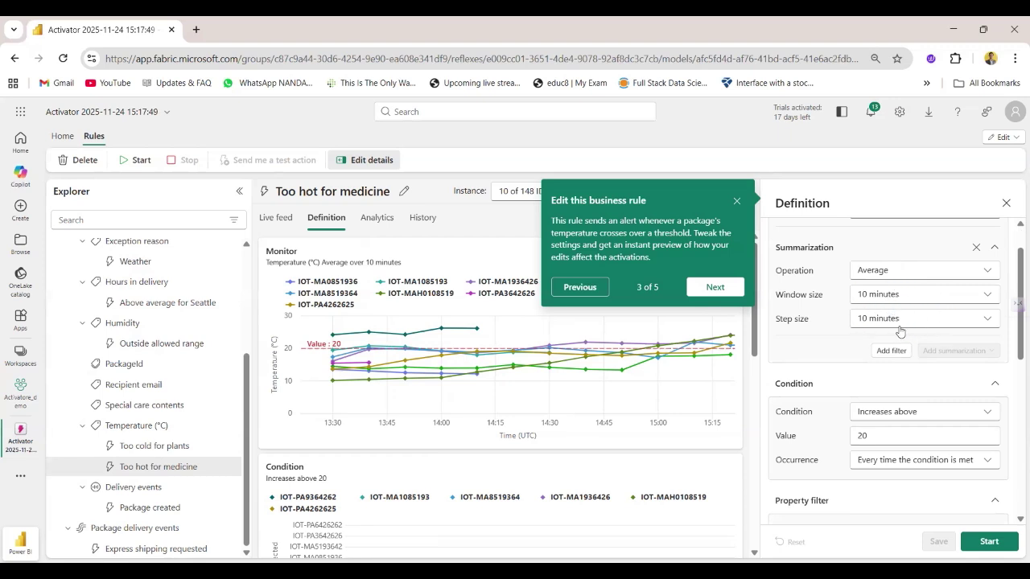
scroll(900, 362, up, 1)
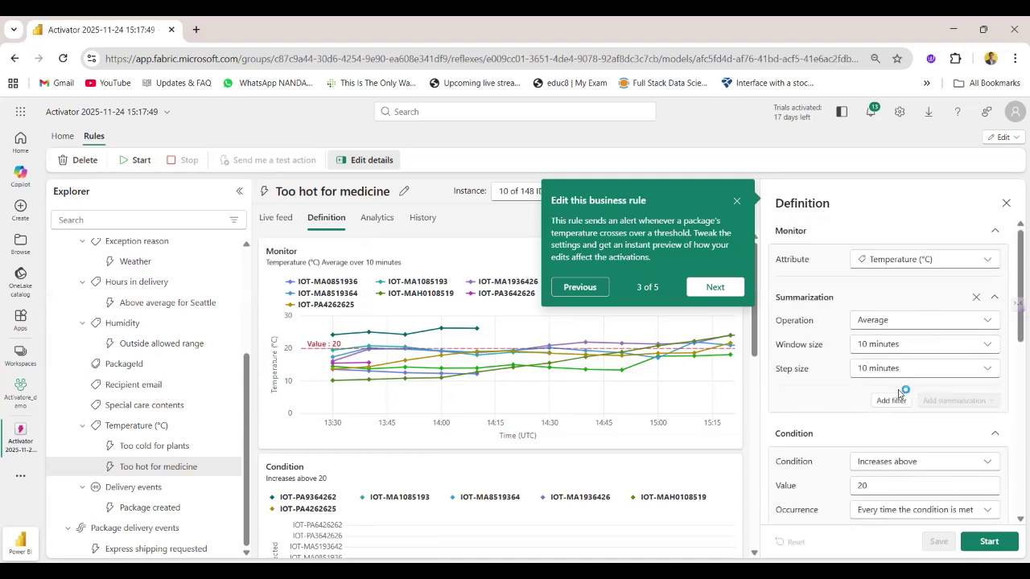
scroll(901, 392, down, 3)
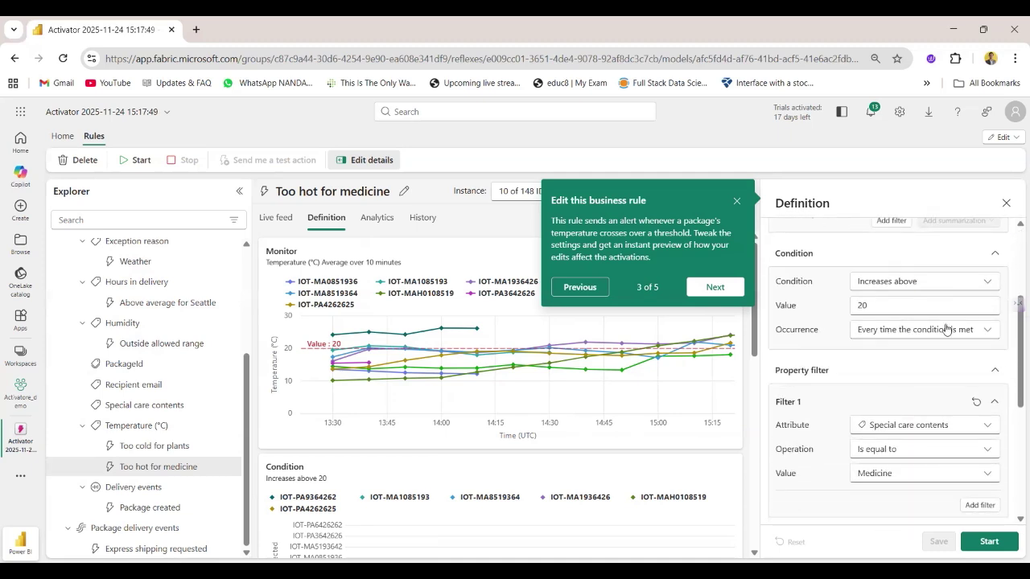
click(855, 305)
click(888, 305)
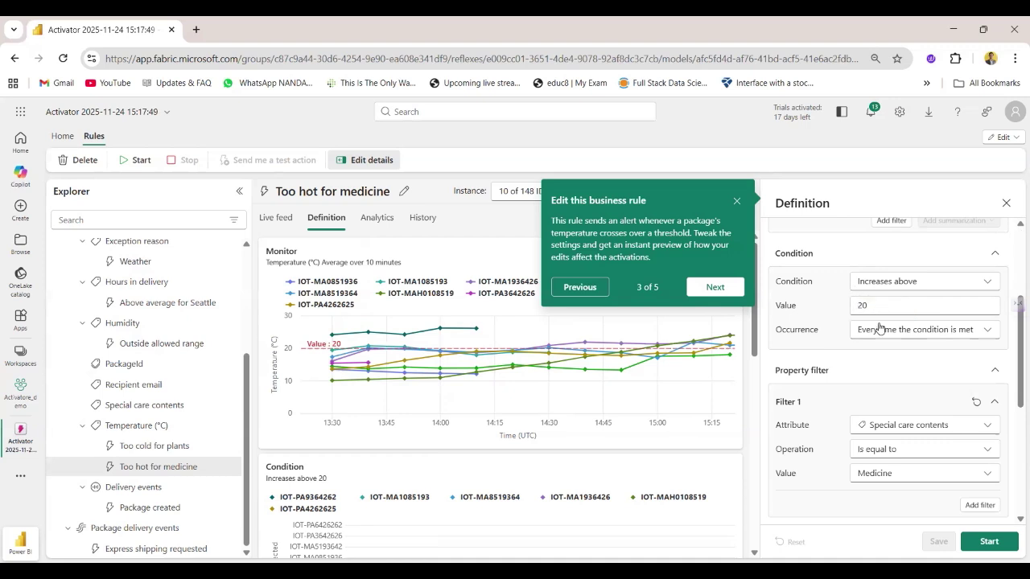
Step: Examine the Too hot for medicine rule's property filter and Teams message action, and advance the tour to "Monitor and analyze this rule"
click(844, 378)
scroll(841, 381, down, 1)
scroll(807, 369, up, 1)
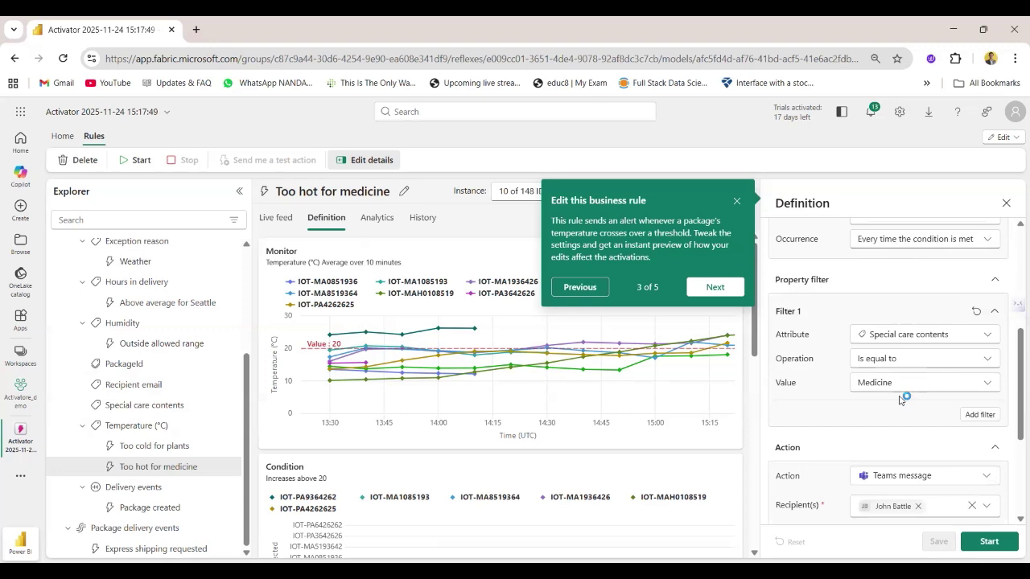
scroll(901, 399, down, 5)
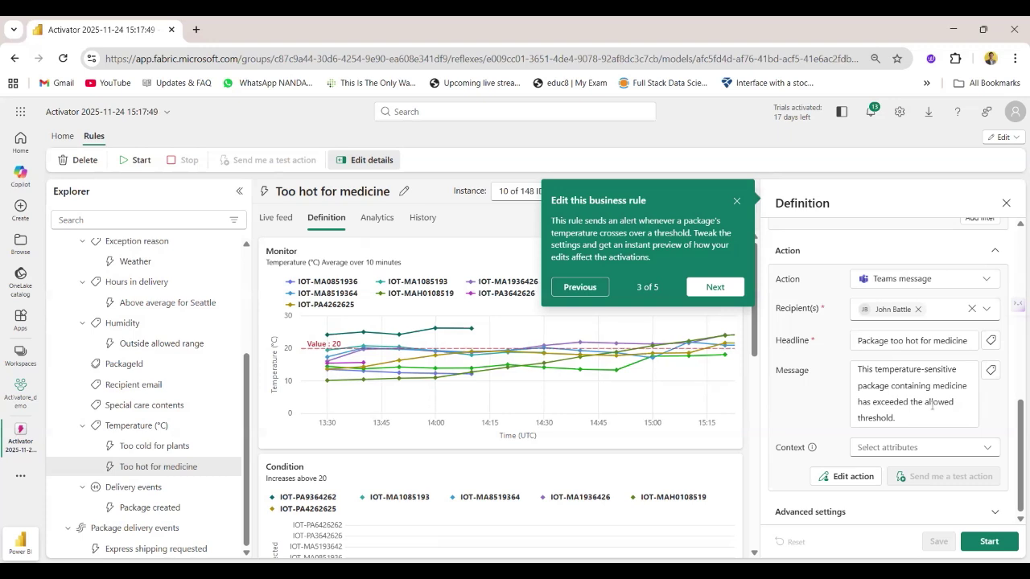
scroll(804, 378, up, 5)
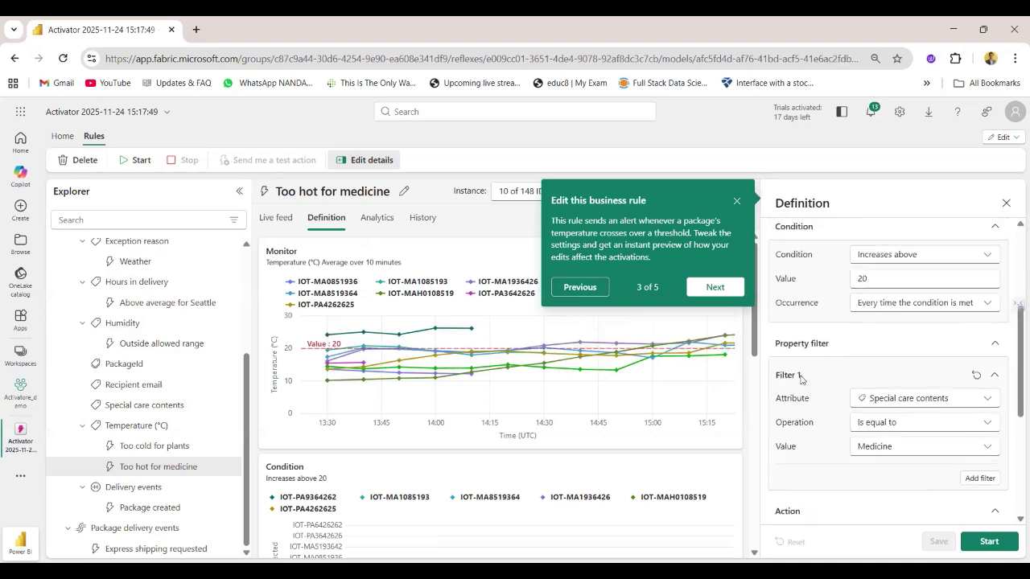
scroll(801, 378, up, 1)
scroll(836, 345, down, 5)
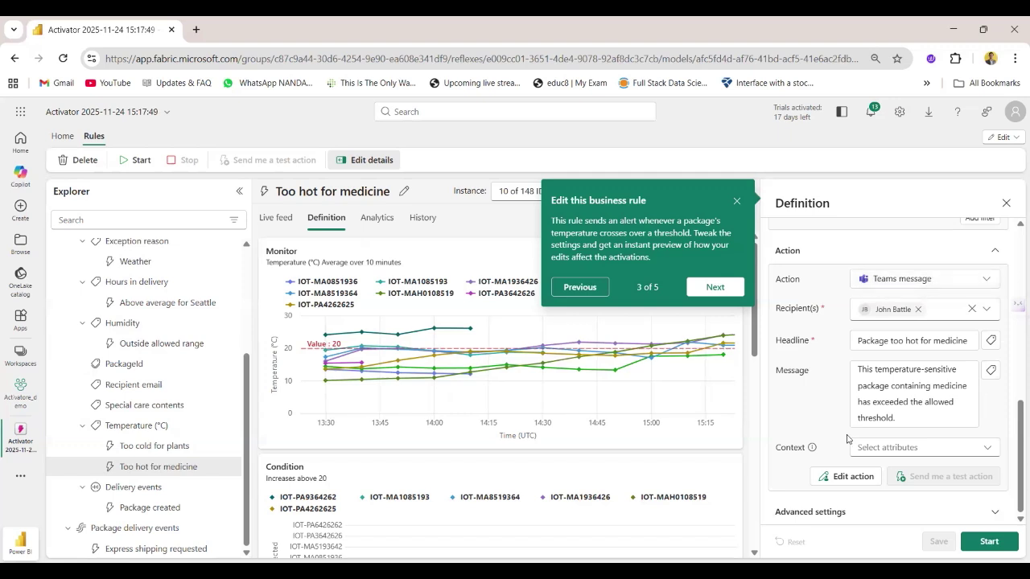
click(714, 287)
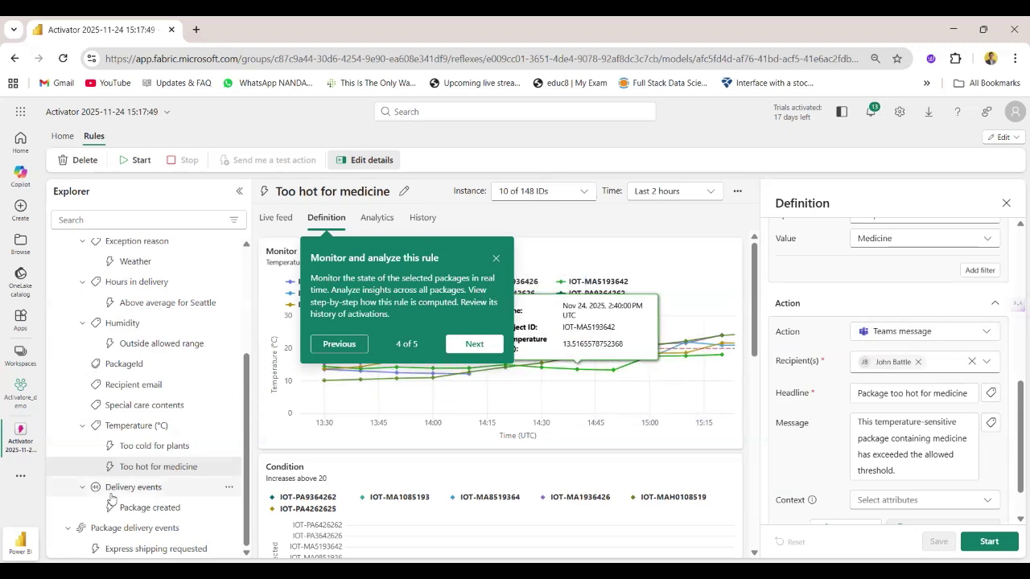
Step: View the Recipient email, PackageId, Humidity and Temperature (°C) properties and the definition of the Too cold for plants rule
click(136, 394)
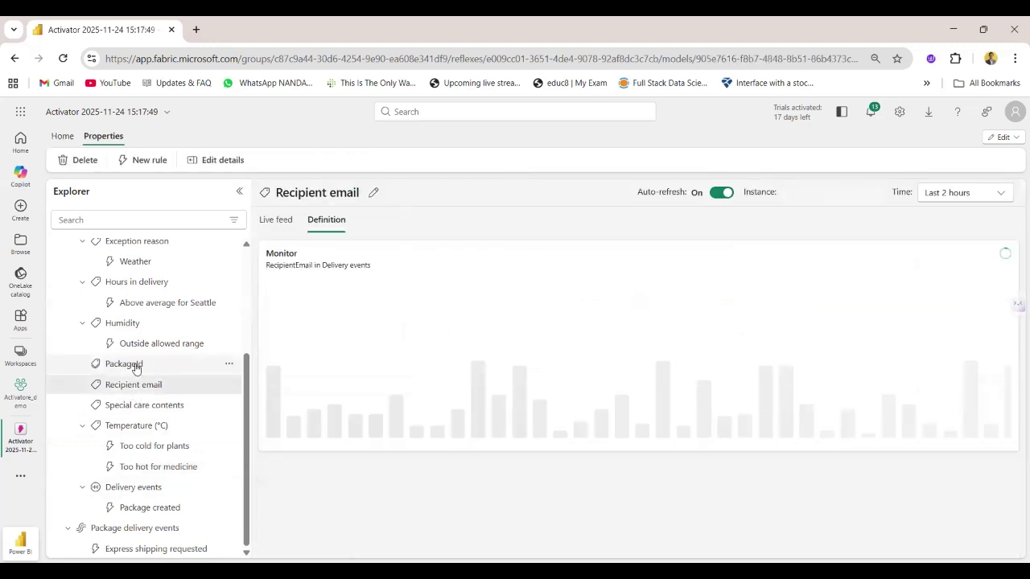
click(136, 366)
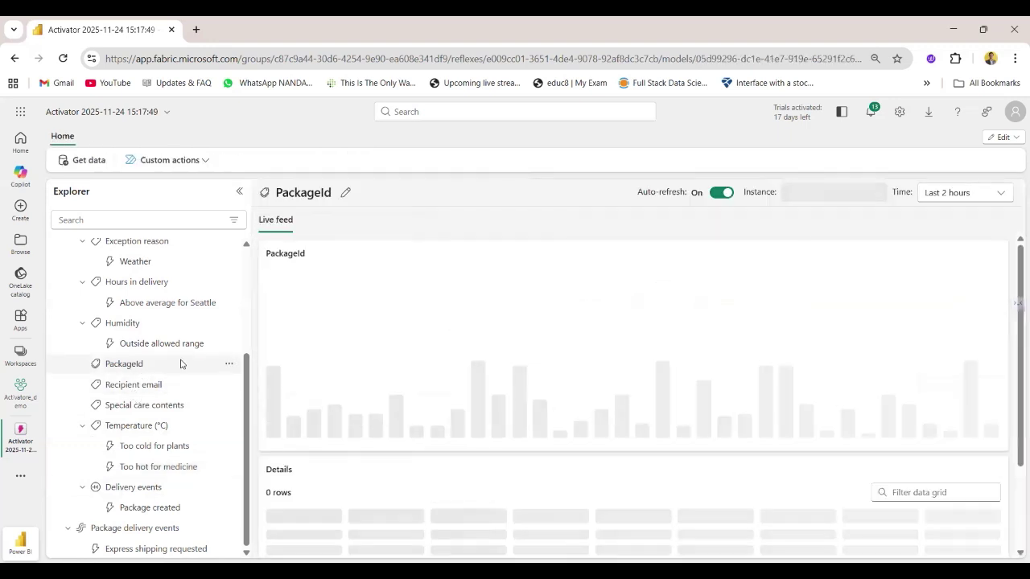
click(123, 325)
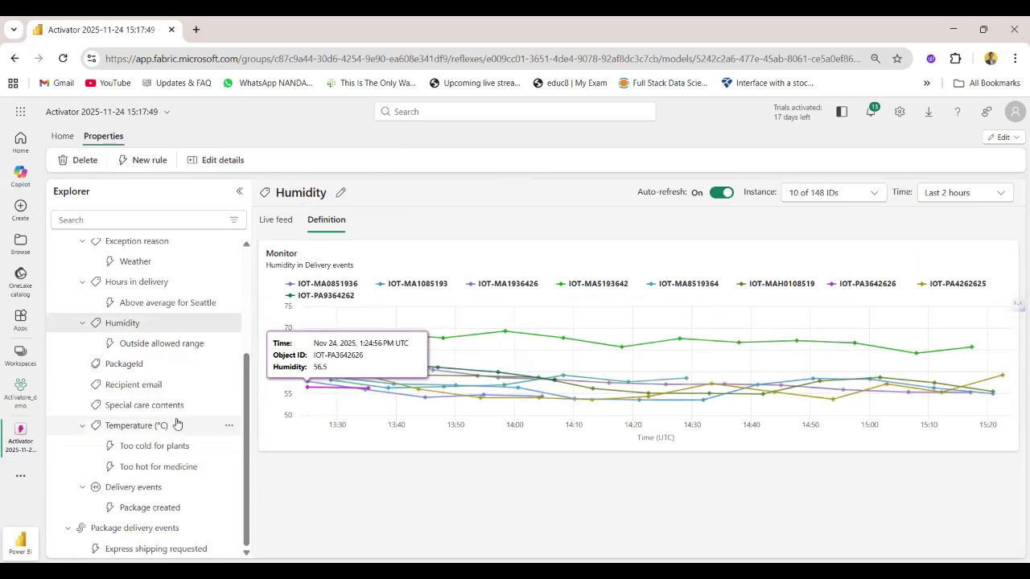
click(148, 437)
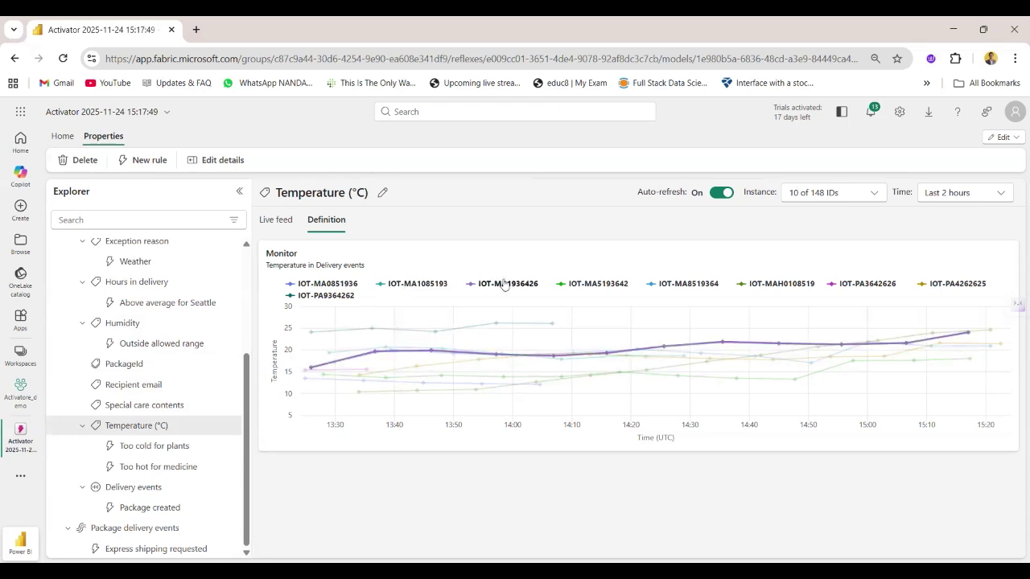
click(166, 447)
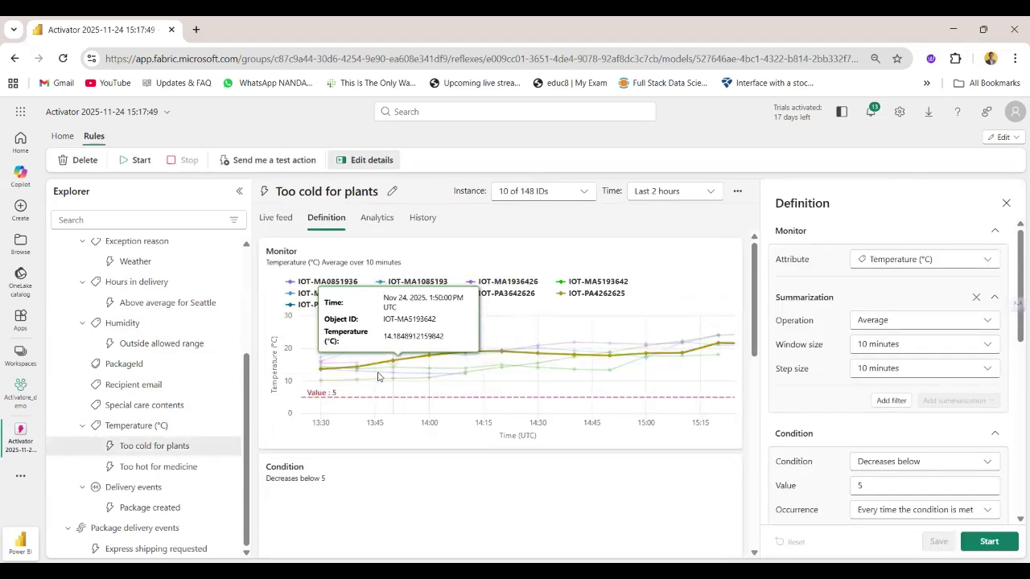
Step: Examine the Too hot for medicine rule's Teams message settings and its monitor, condition and action results
click(126, 469)
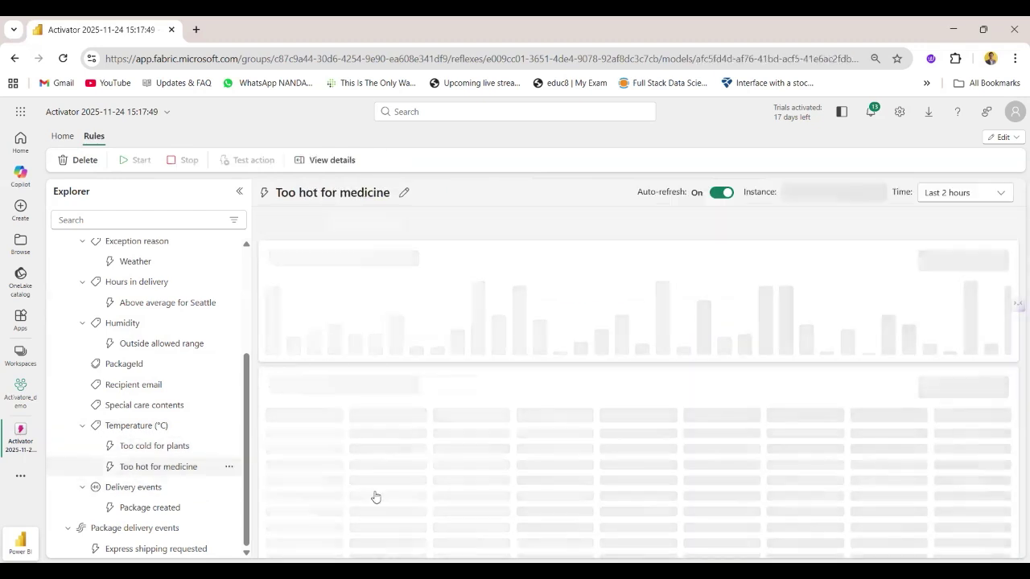
scroll(842, 362, down, 5)
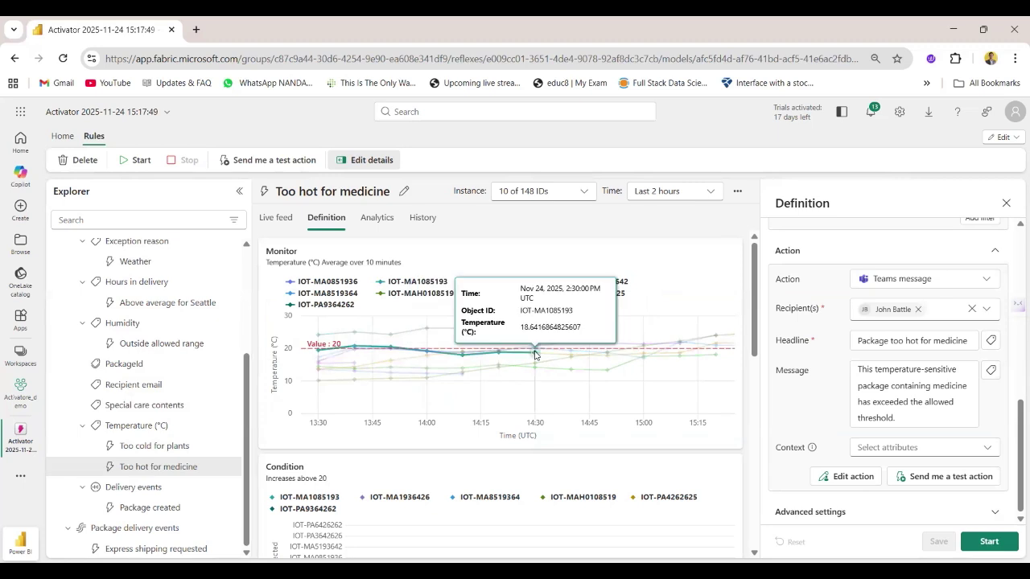
scroll(616, 482, down, 4)
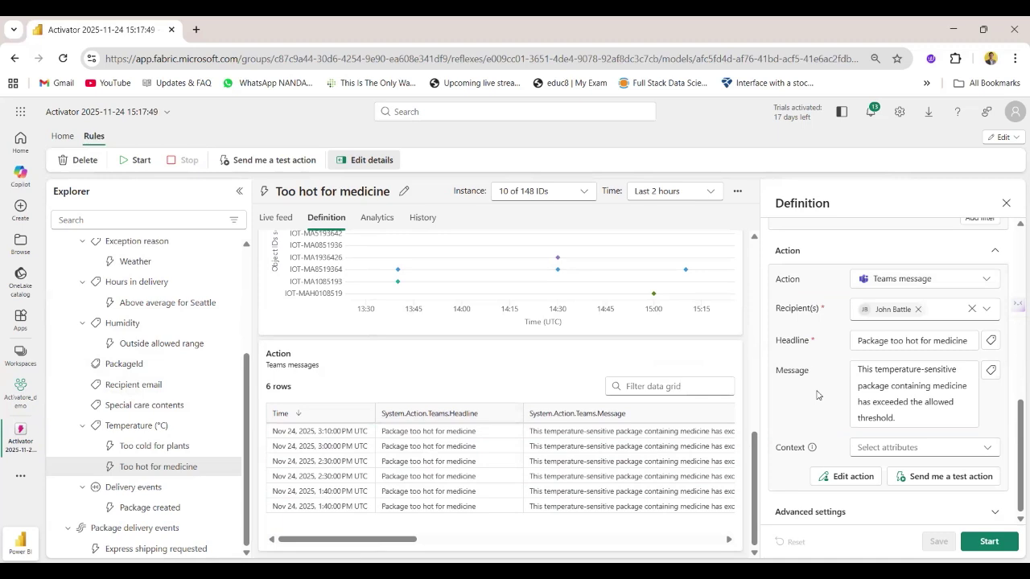
Step: Review the Package object's properties and rules in the Explorer, from Current city down to the package delivery events
scroll(113, 273, up, 3)
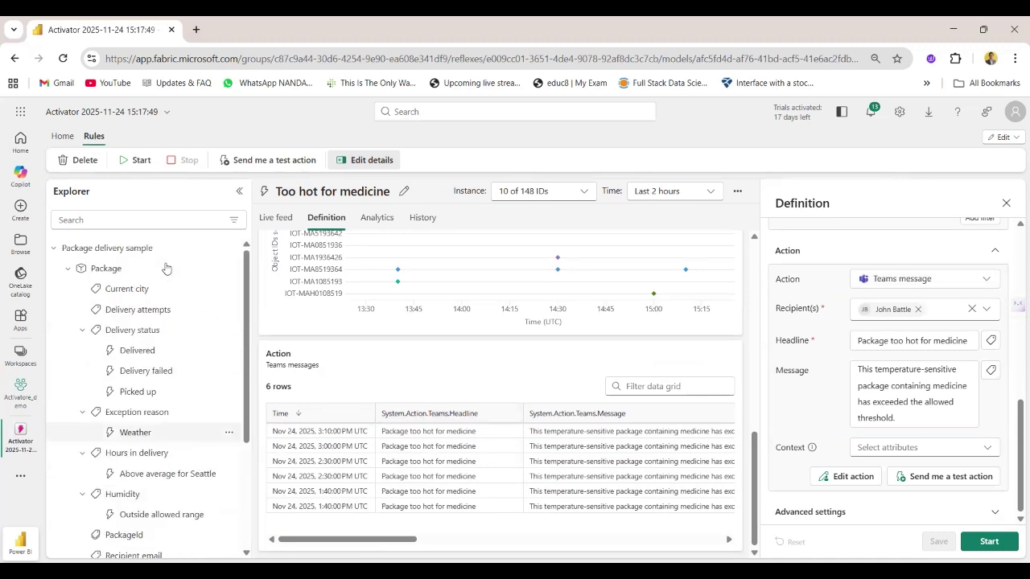
scroll(129, 434, down, 3)
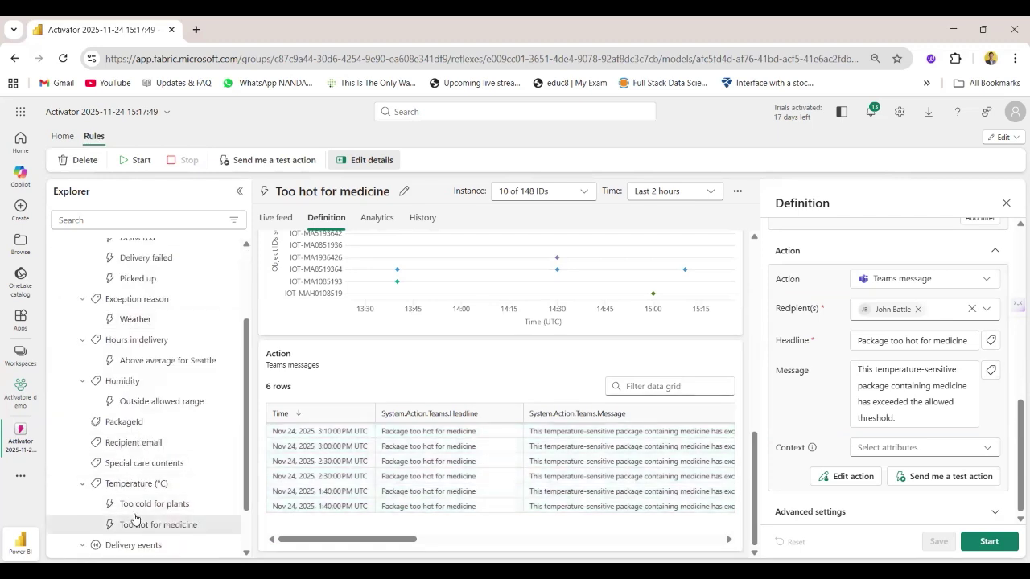
scroll(125, 354, up, 3)
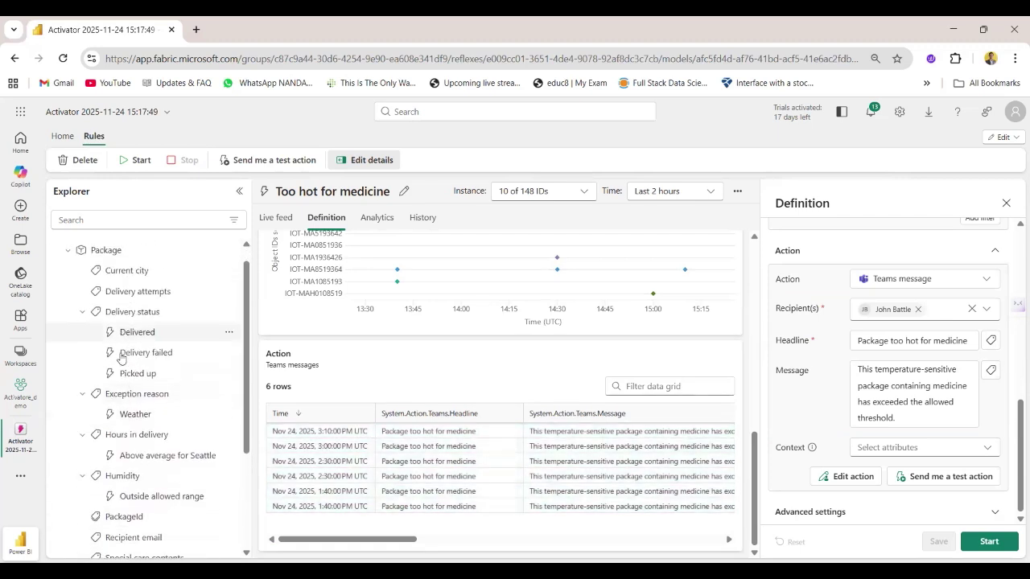
scroll(121, 358, down, 1)
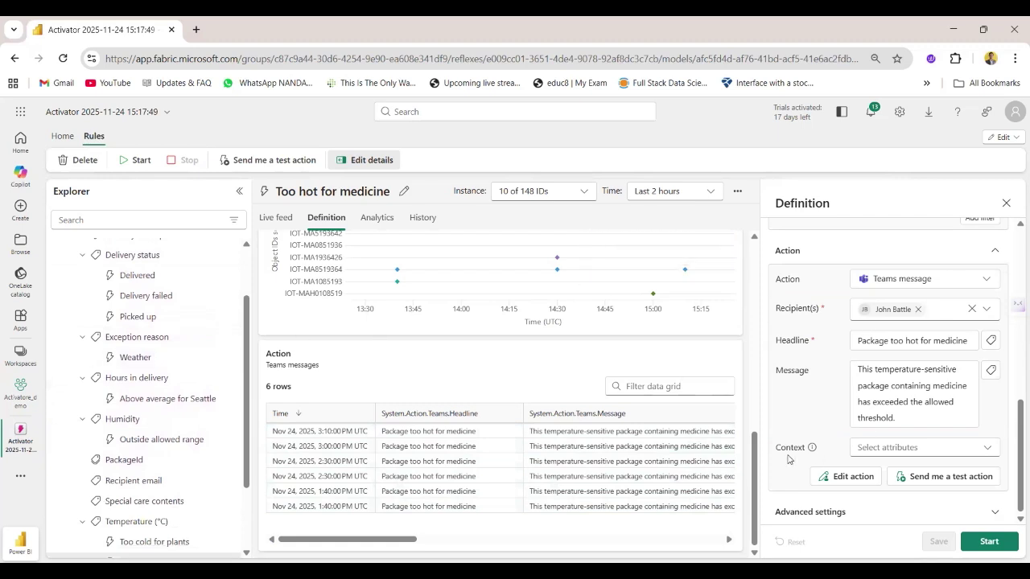
scroll(173, 447, down, 1)
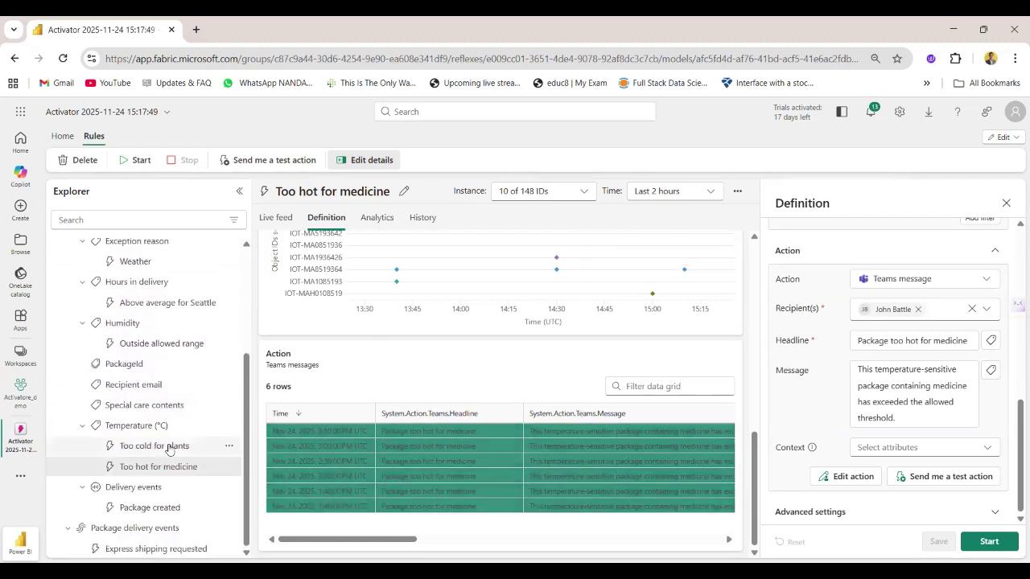
Step: Rename the Activator item as Constoso Shipping Activator
click(139, 113)
double_click(147, 162)
key(ctrl+a)
key(BackSpace)
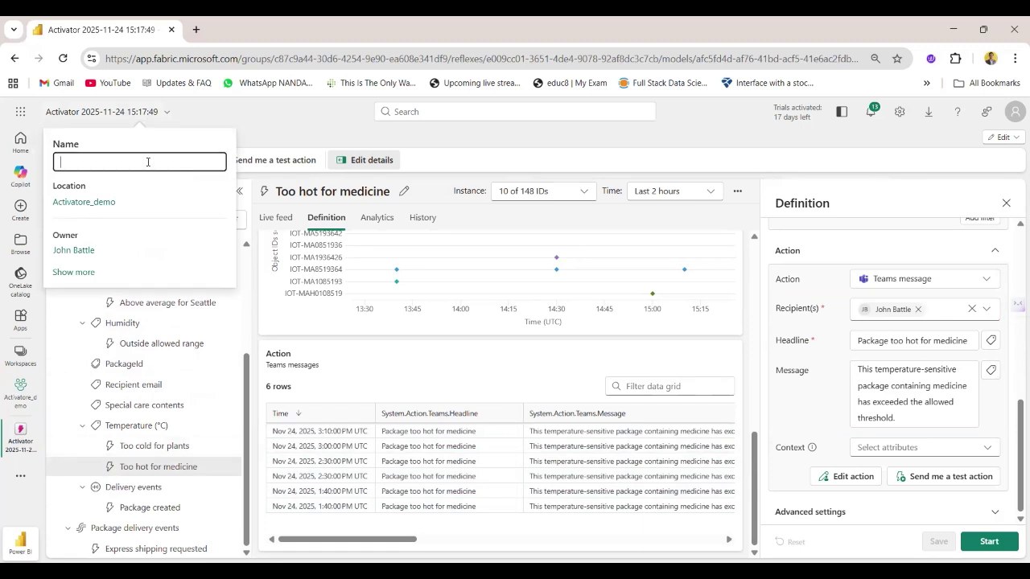
text(Constoso)
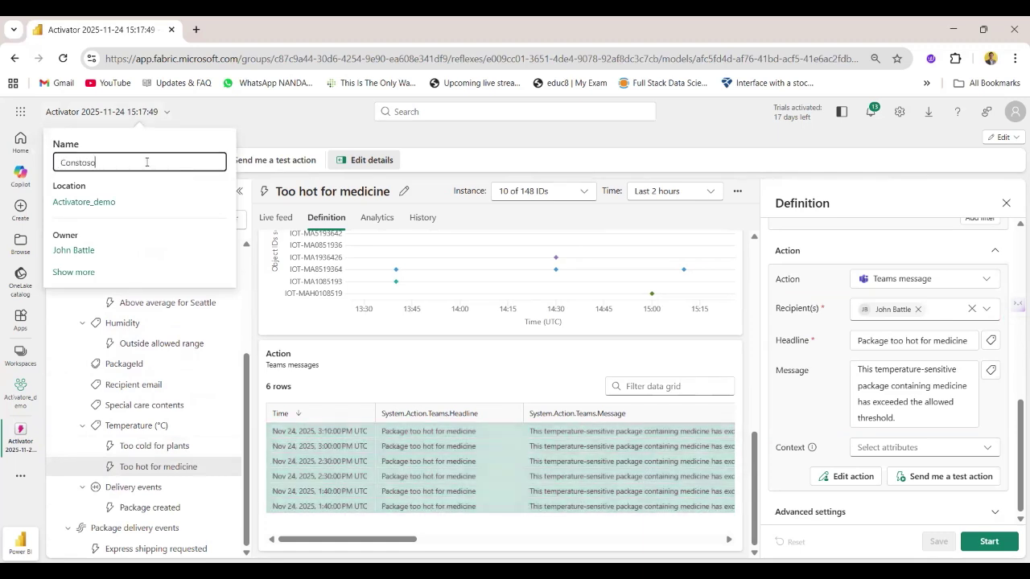
text( Shipping Activato)
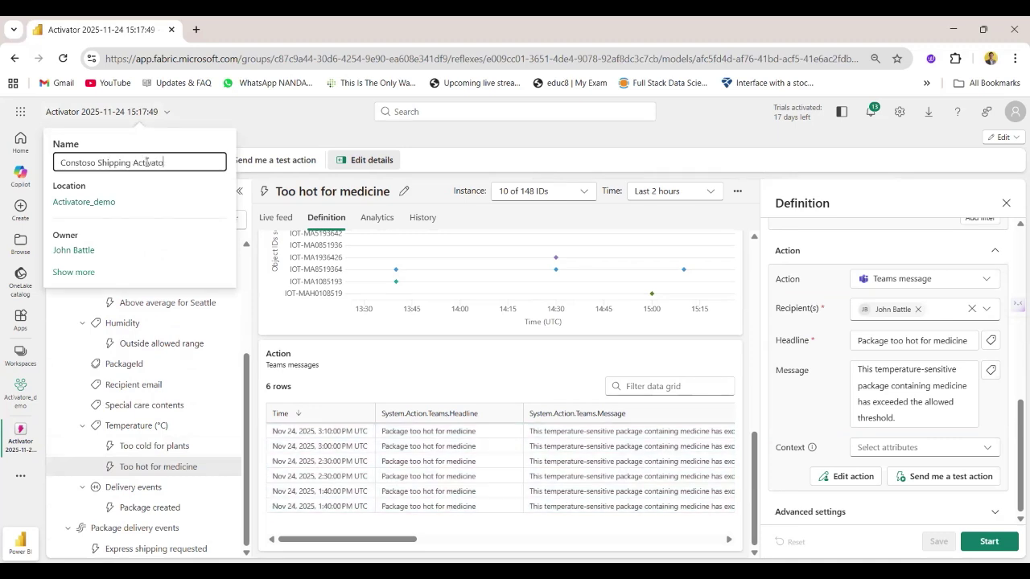
text(r)
key(Return)
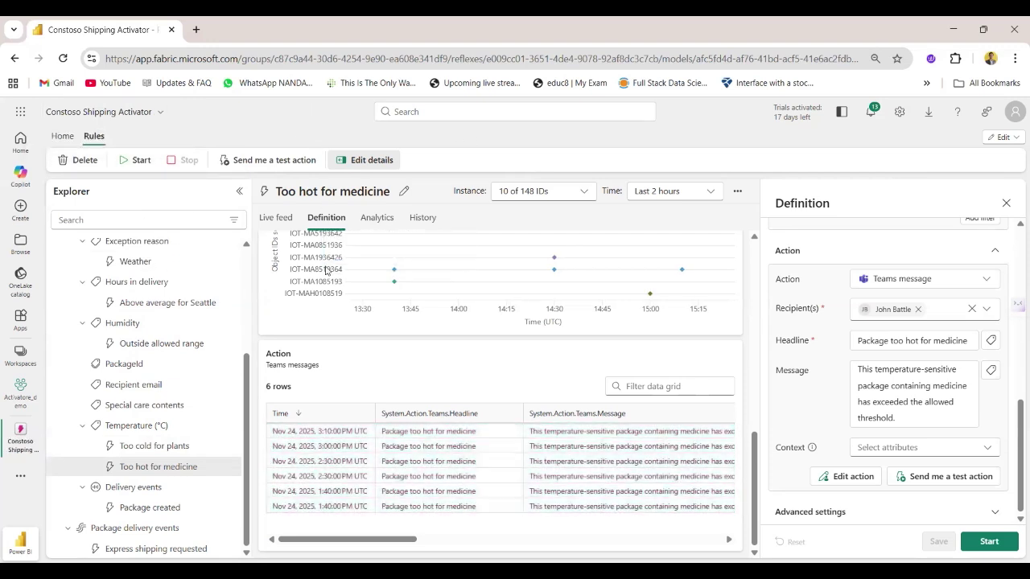
Step: Examine the Package delivery events stream's live feed, including the event types and the columns of the event details table
scroll(391, 369, up, 10)
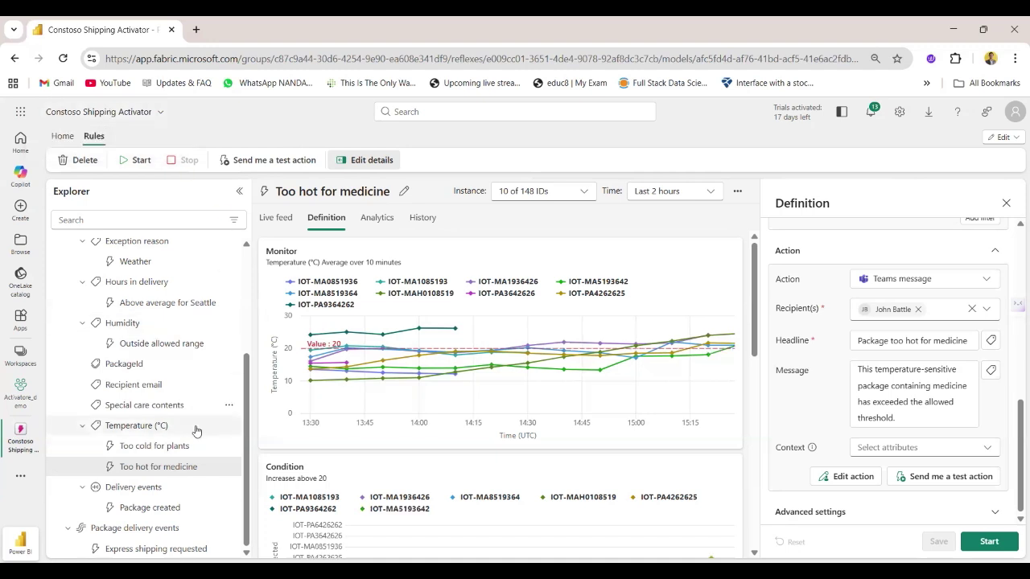
click(137, 528)
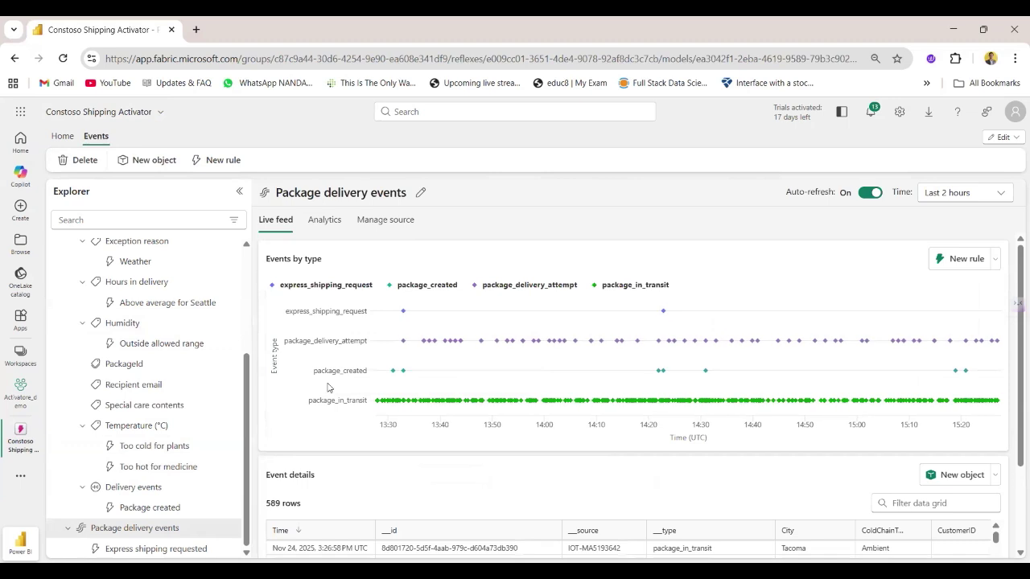
scroll(454, 472, down, 2)
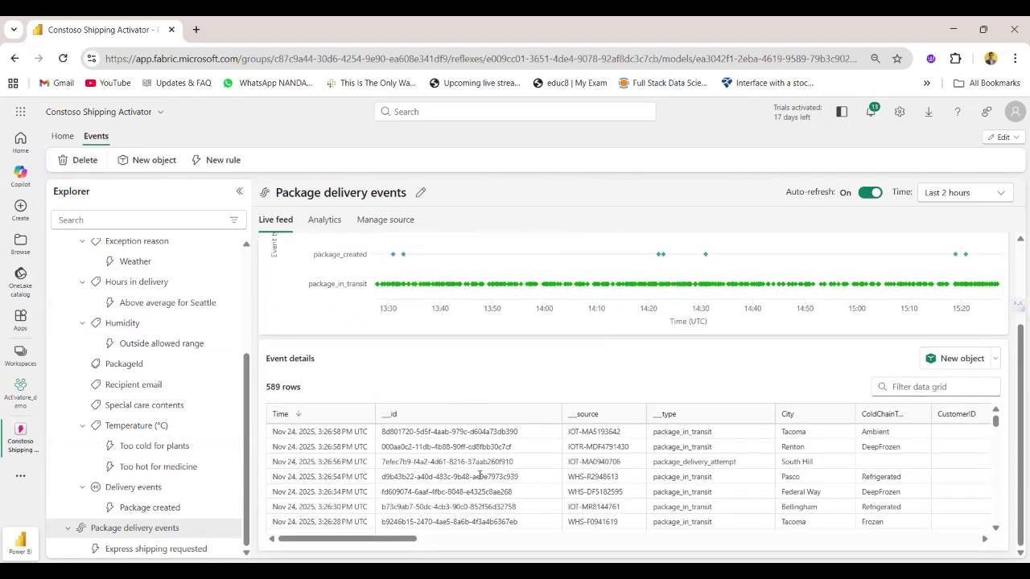
scroll(479, 475, right, 5)
scroll(479, 476, right, 4)
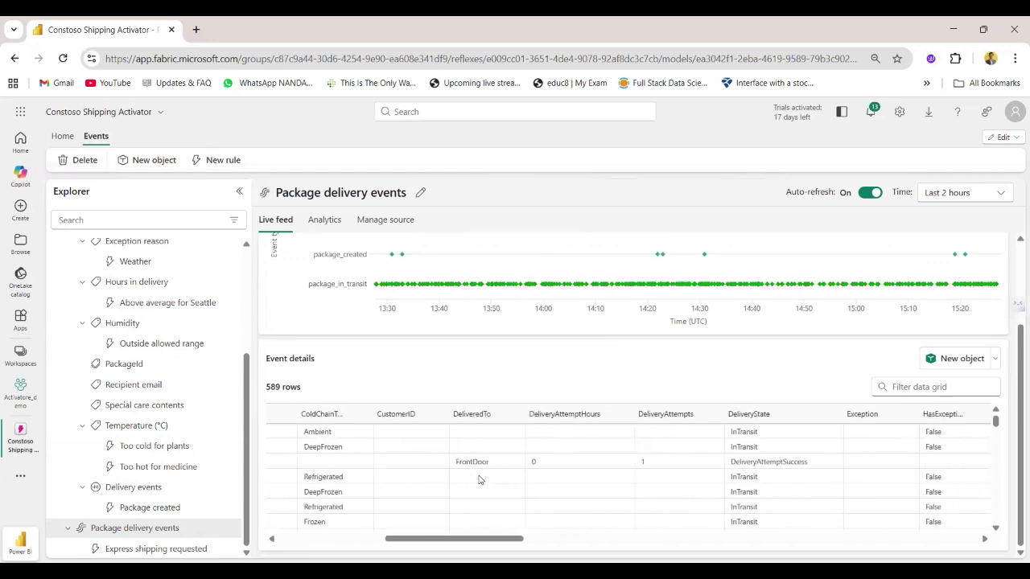
scroll(480, 480, right, 1)
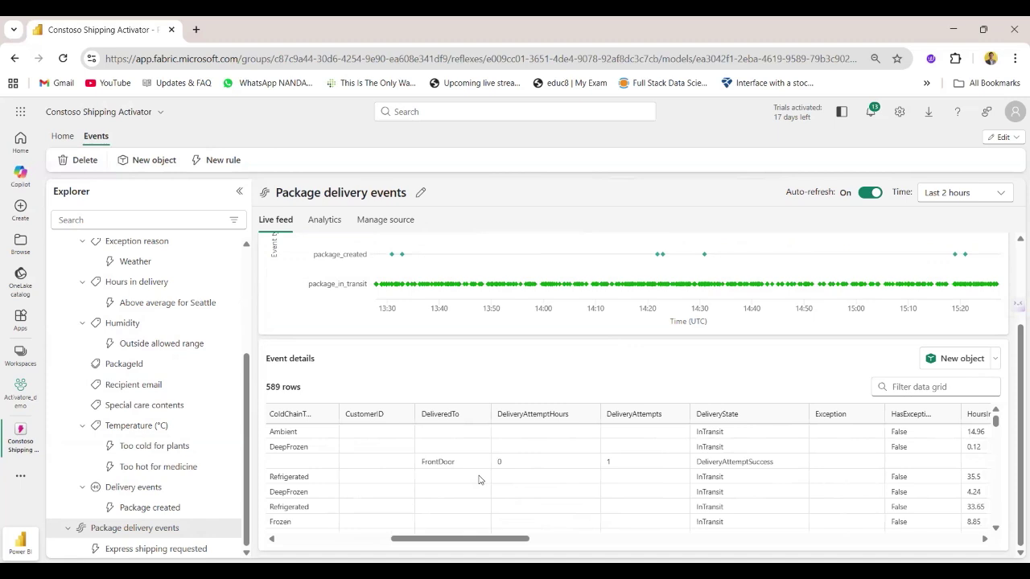
scroll(479, 479, right, 2)
scroll(479, 479, left, 6)
scroll(479, 479, right, 3)
scroll(478, 480, right, 3)
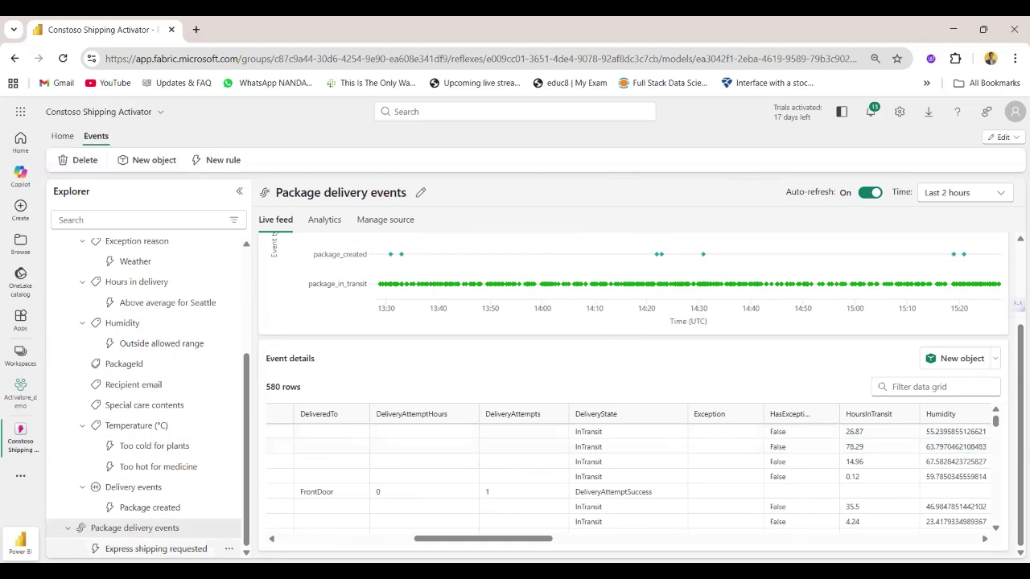
Step: Examine the Express shipping requested rule's condition and Teams message action, and return to the Package delivery events stream
click(156, 549)
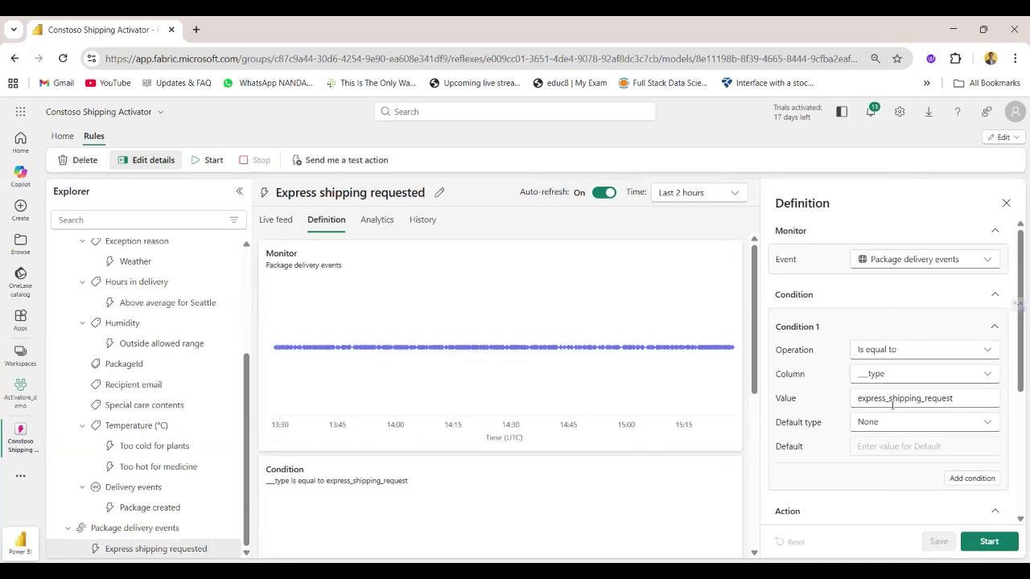
scroll(888, 434, down, 3)
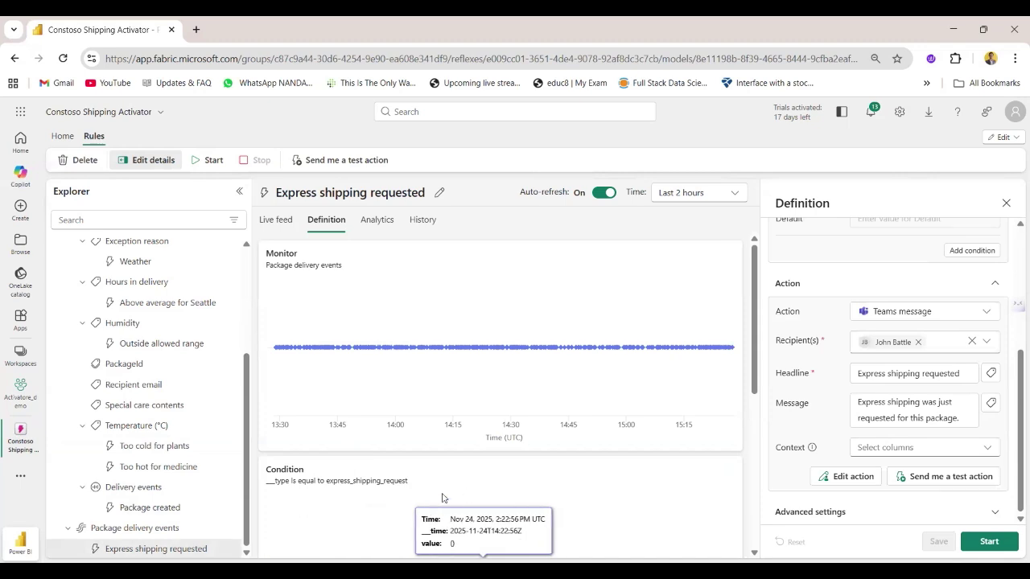
click(161, 531)
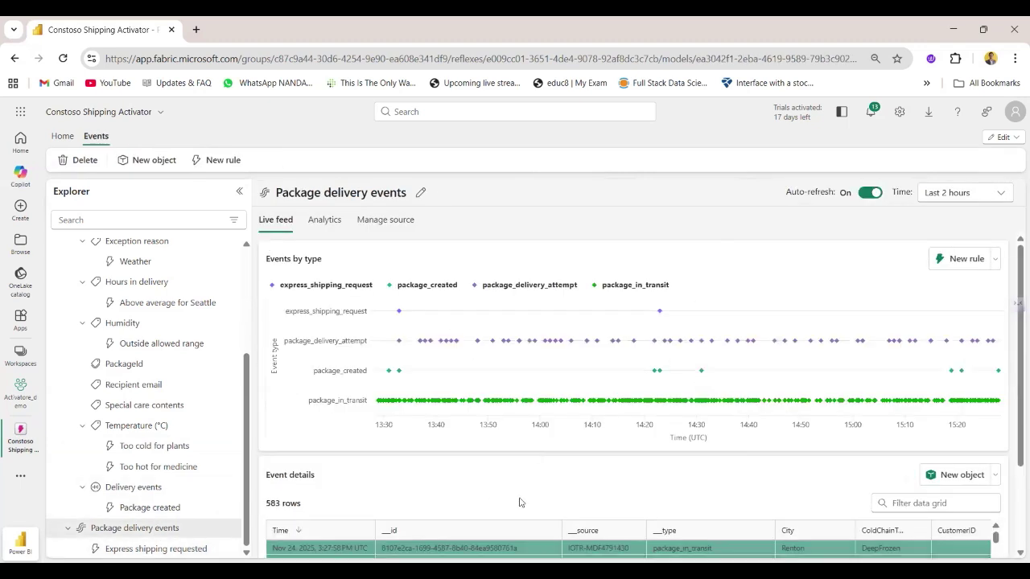
scroll(542, 467, down, 3)
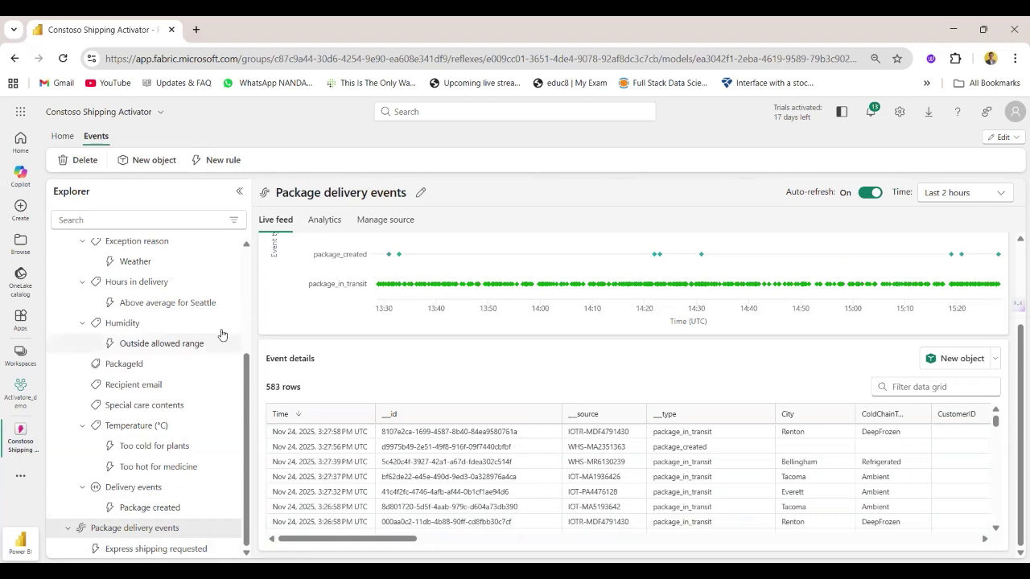
scroll(152, 338, up, 3)
scroll(148, 341, down, 3)
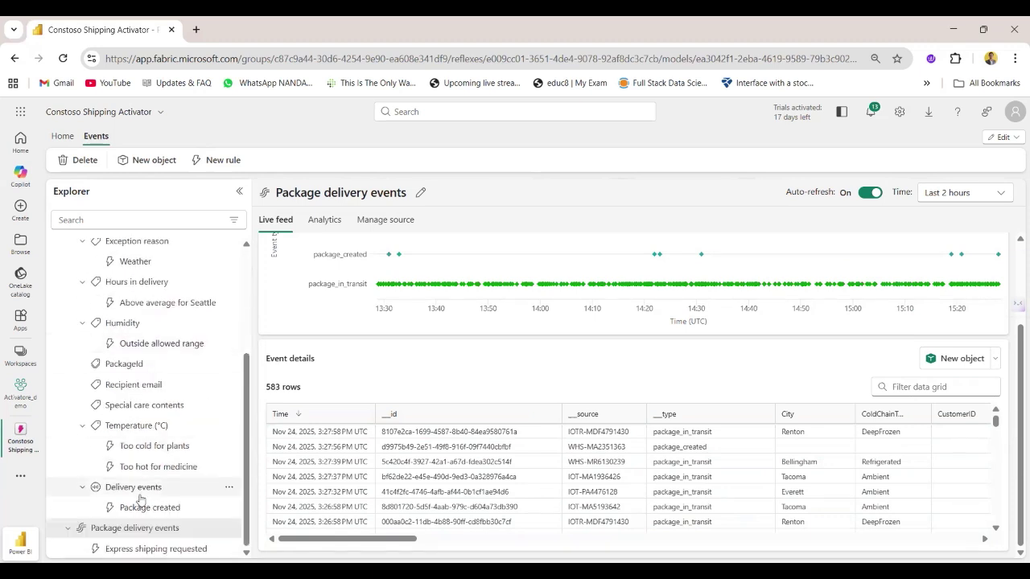
scroll(145, 487, up, 3)
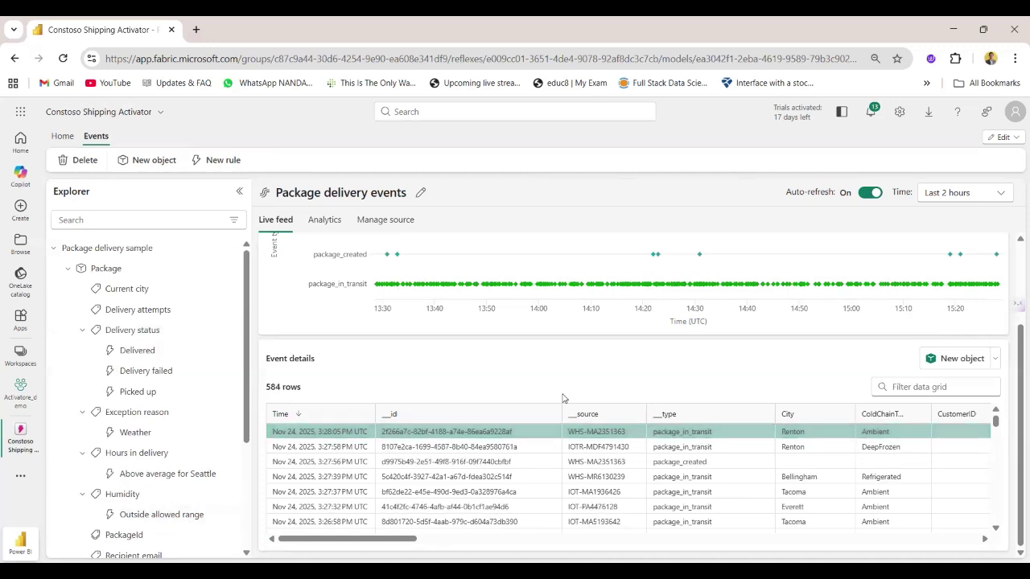
Step: Start a new object from the package delivery events, named Redmond Package, with PackageId as its unique identifier
click(133, 163)
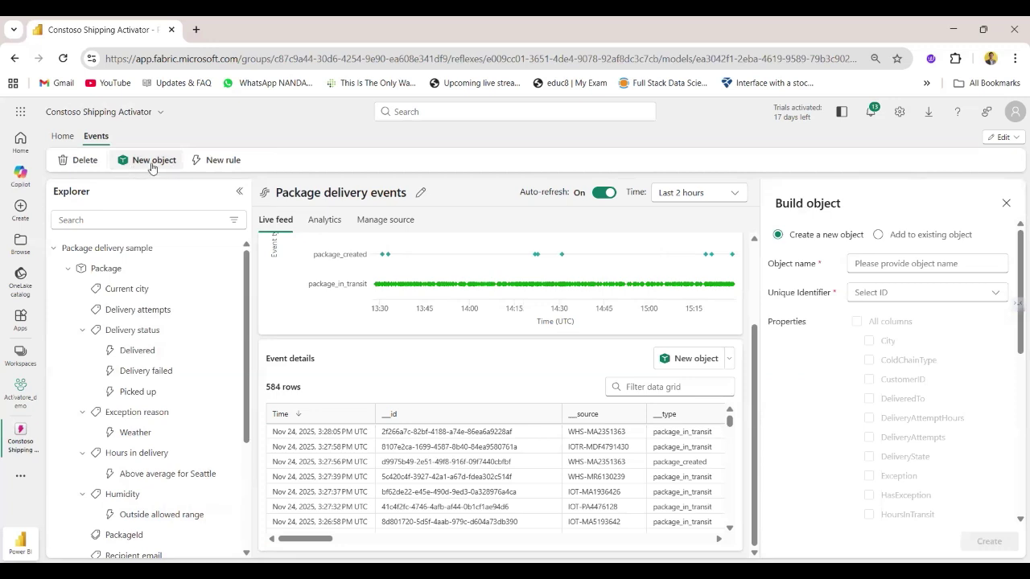
click(148, 164)
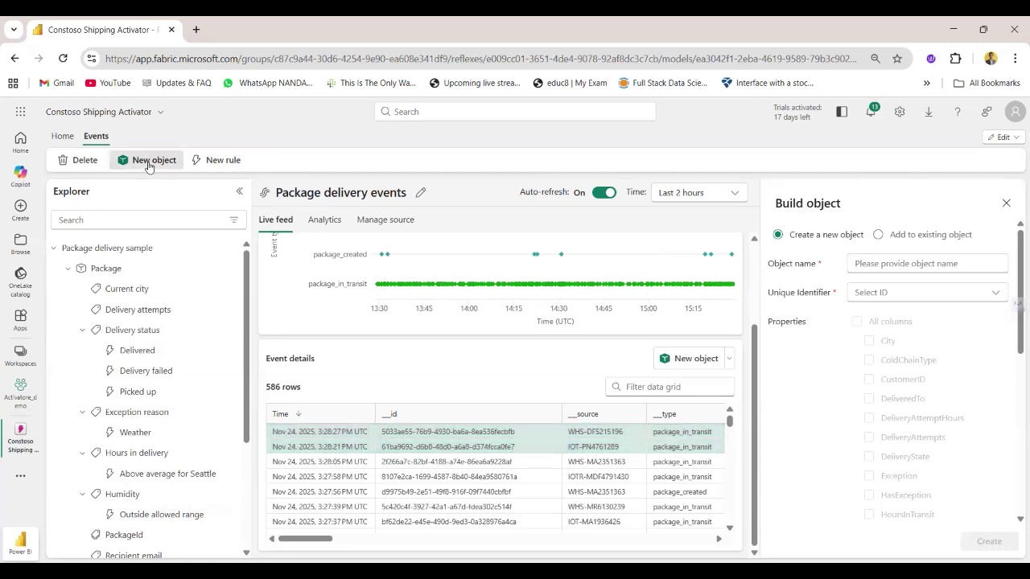
click(148, 164)
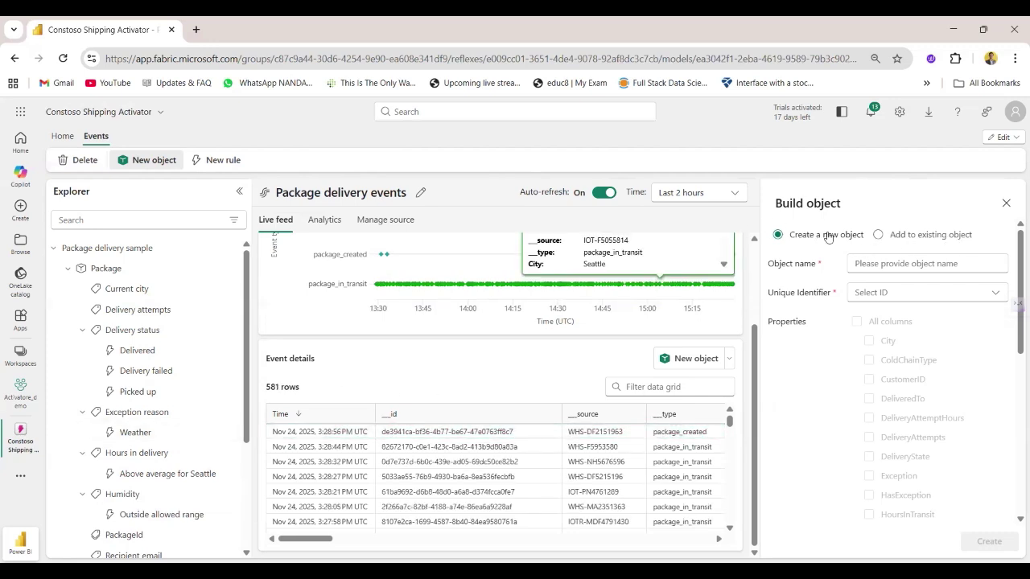
click(887, 266)
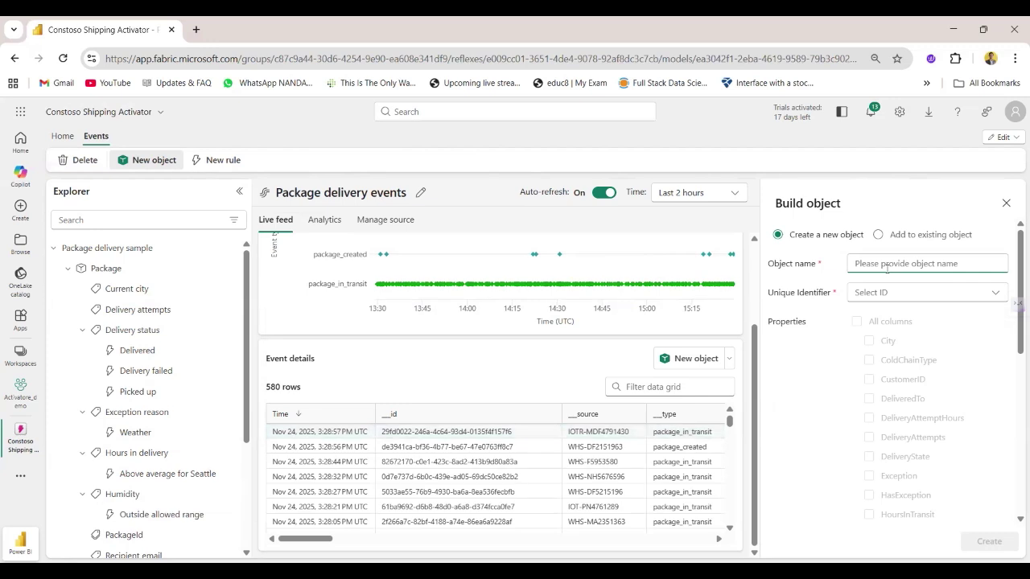
text(Redmpo)
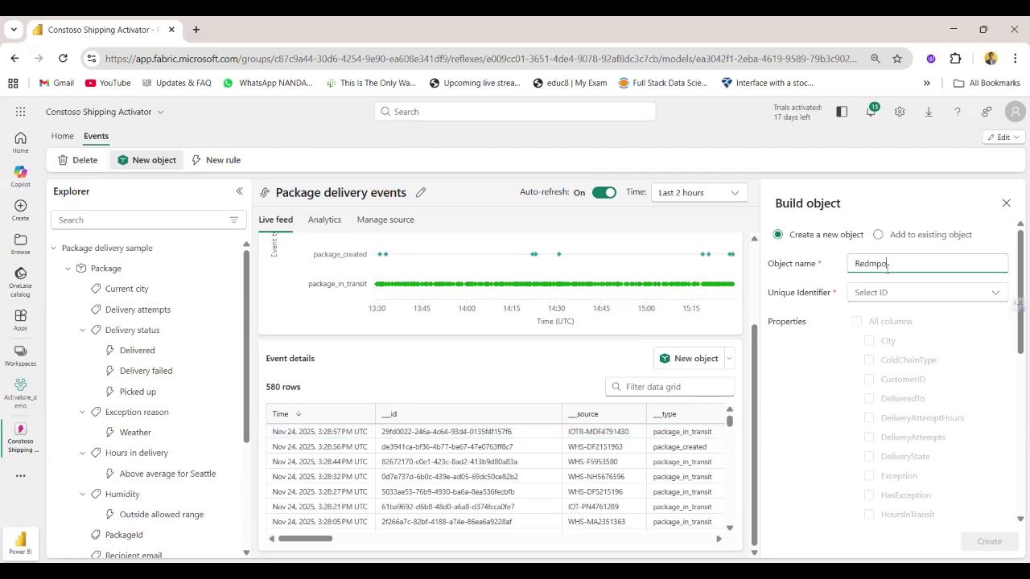
key(BackSpace)
key(BackSpace)
text(ond Package)
click(900, 300)
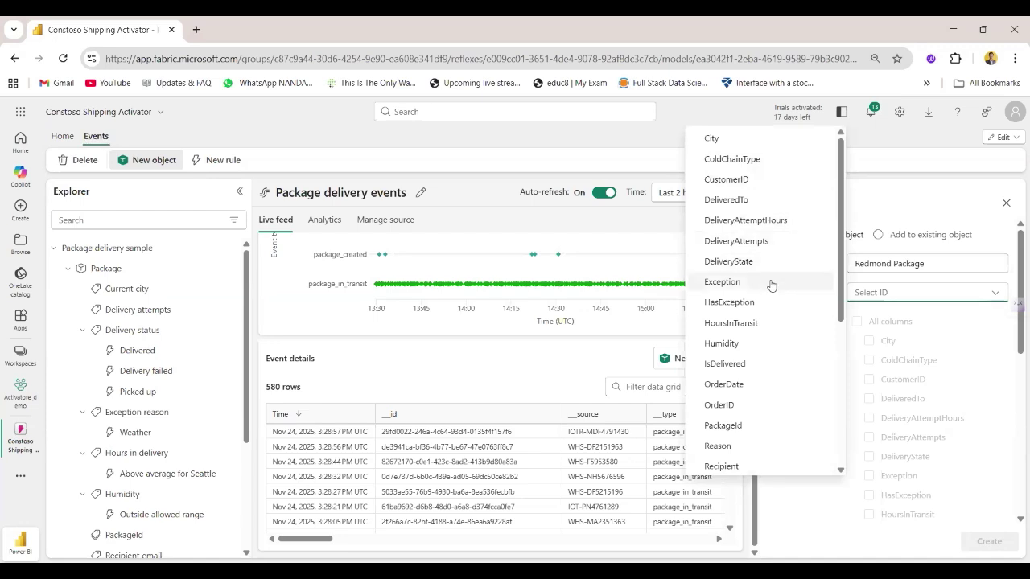
click(759, 424)
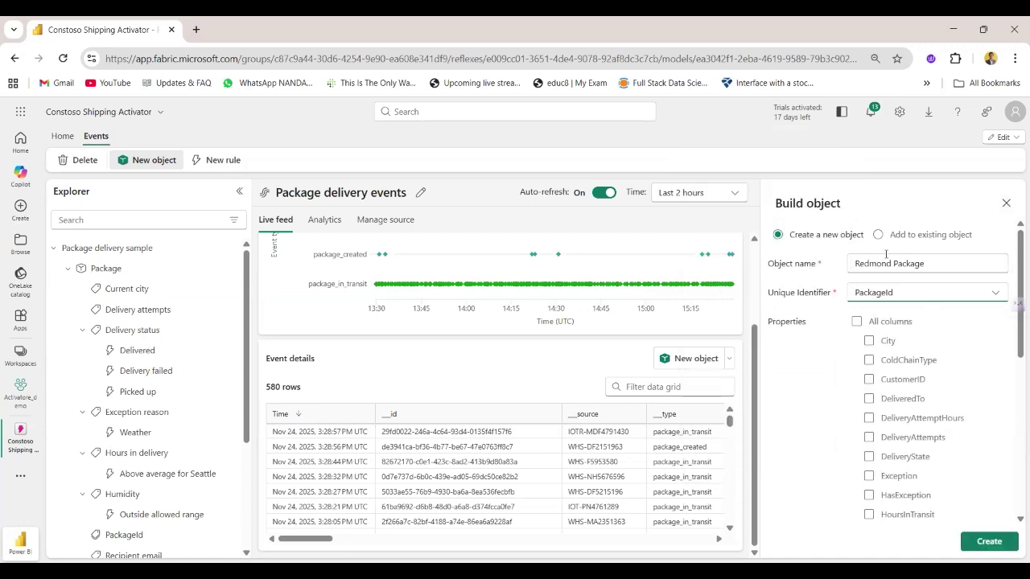
Step: Include City, ColdChainType, SpecialCare and Temperature as properties of the Redmond Package object
click(888, 342)
click(888, 360)
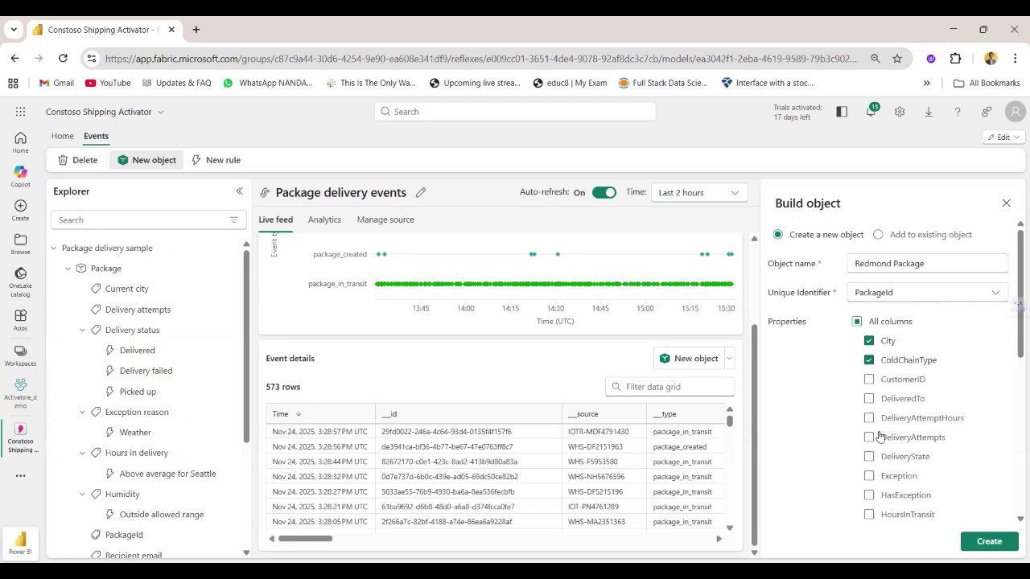
scroll(879, 438, down, 6)
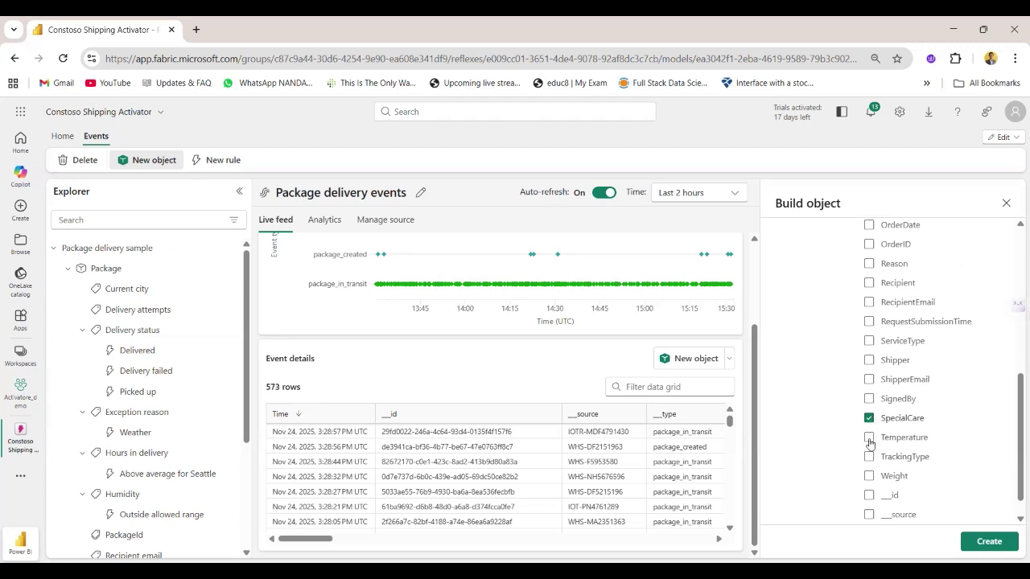
click(868, 439)
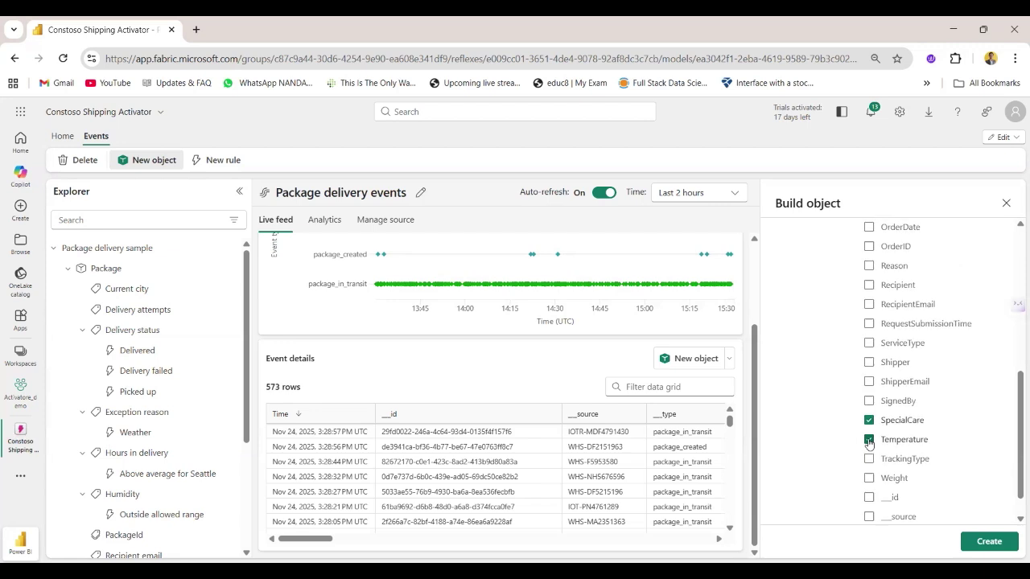
scroll(868, 441, up, 10)
scroll(868, 441, down, 2)
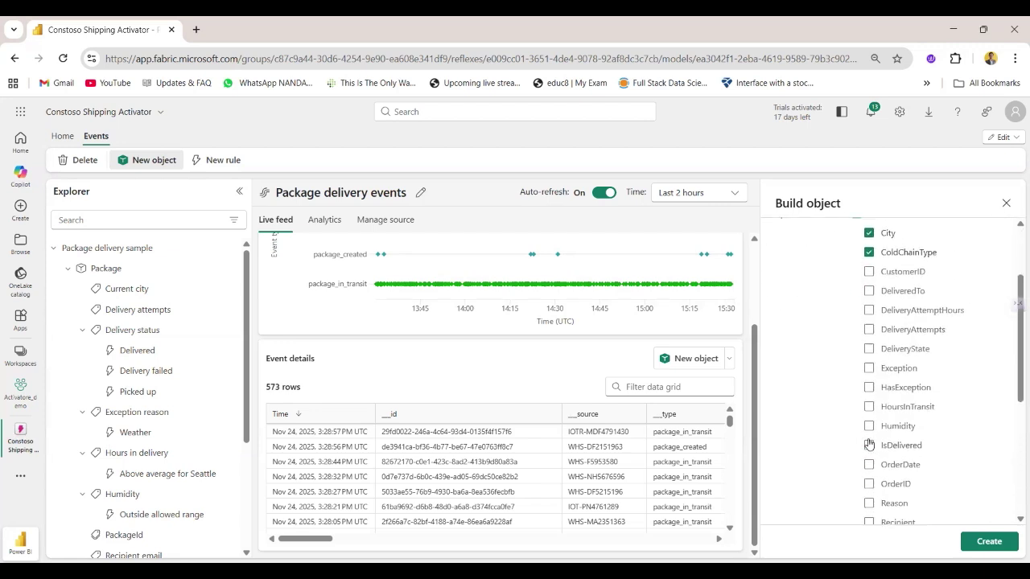
Step: Create the Redmond Package object and review it with its properties in the package delivery sample's tree
scroll(868, 440, up, 2)
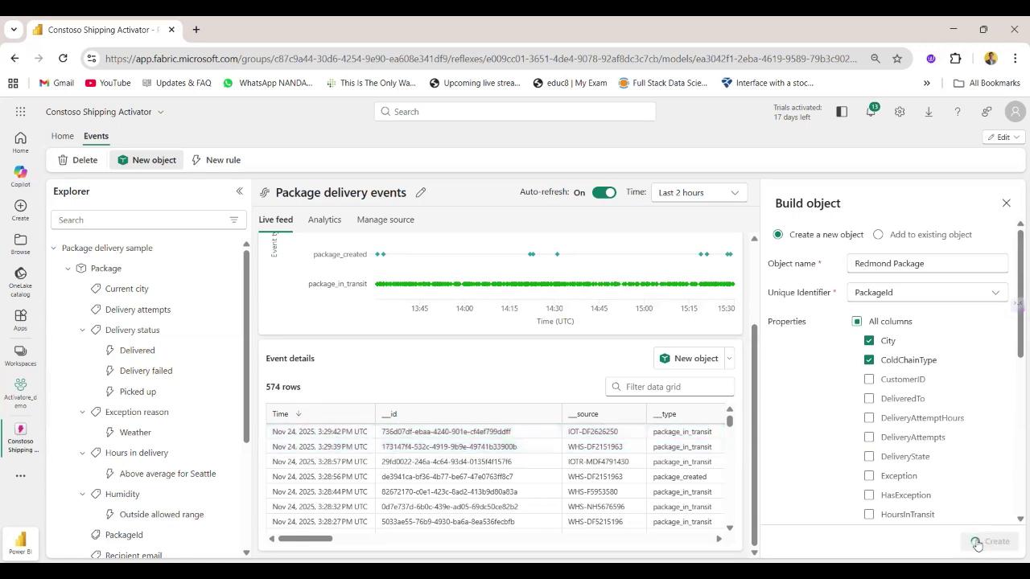
click(976, 540)
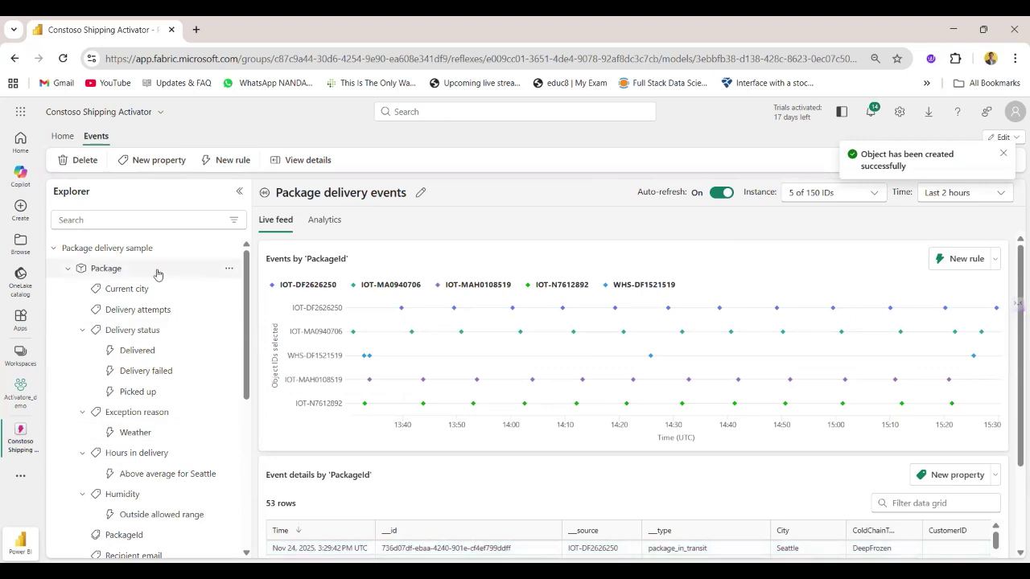
scroll(168, 457, down, 4)
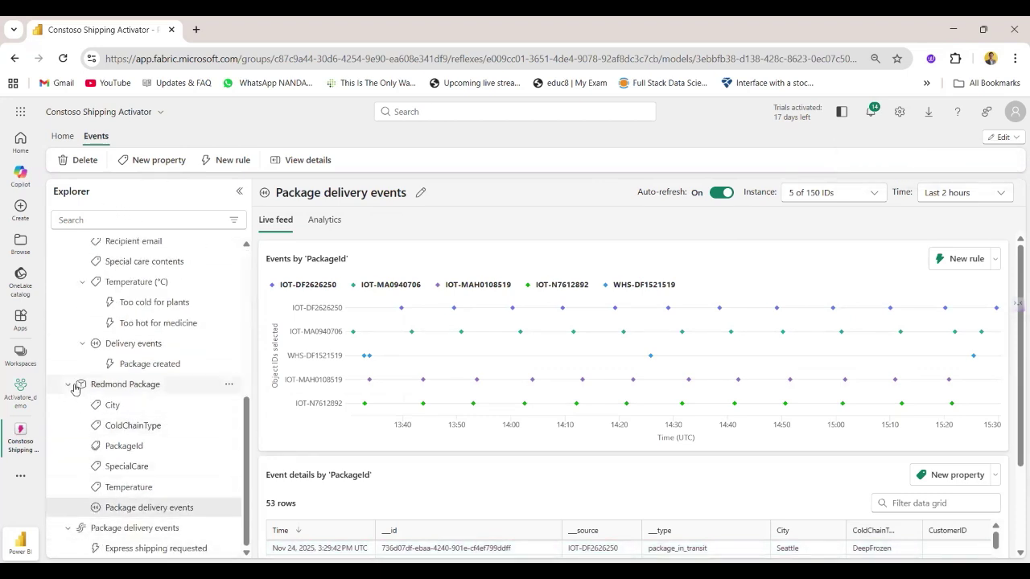
scroll(160, 390, up, 4)
scroll(157, 394, down, 4)
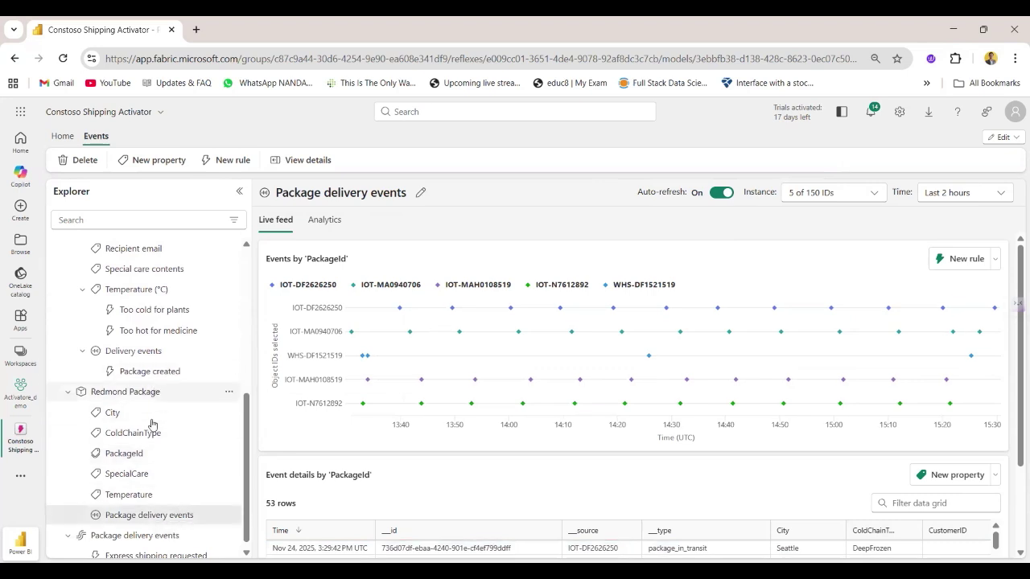
Step: Create a new rule on the Redmond Package object's Temperature property
click(128, 495)
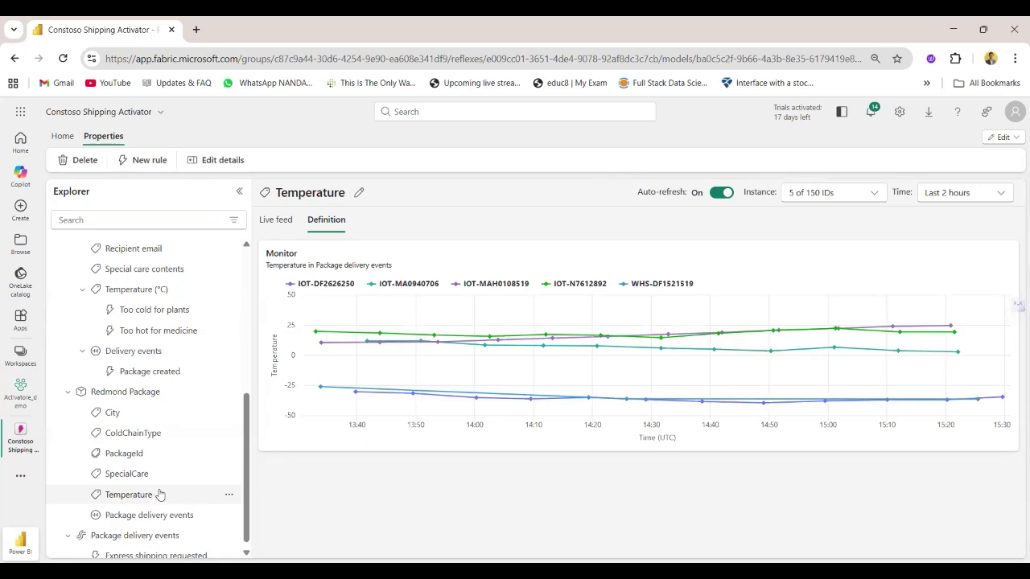
click(119, 393)
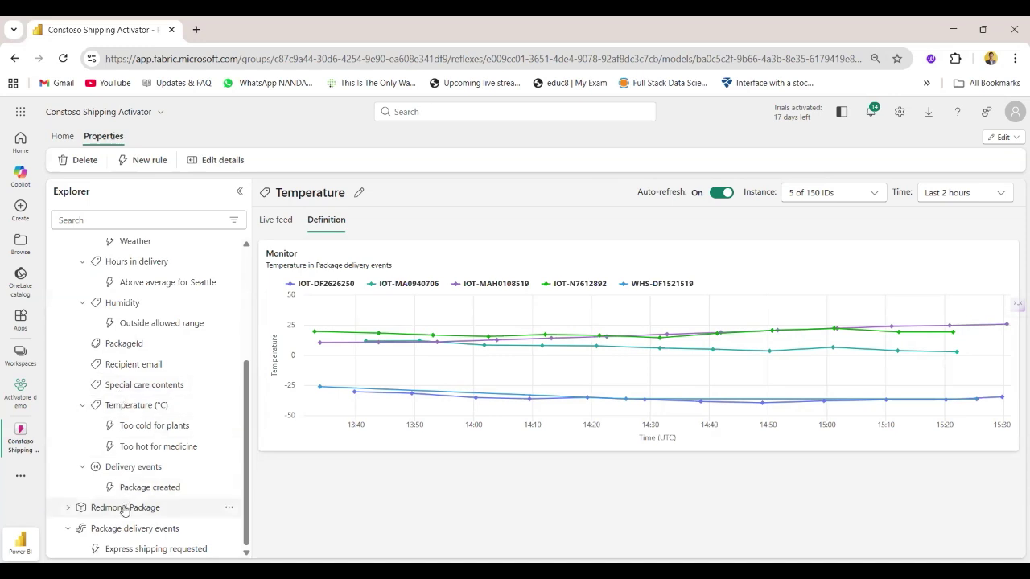
click(92, 507)
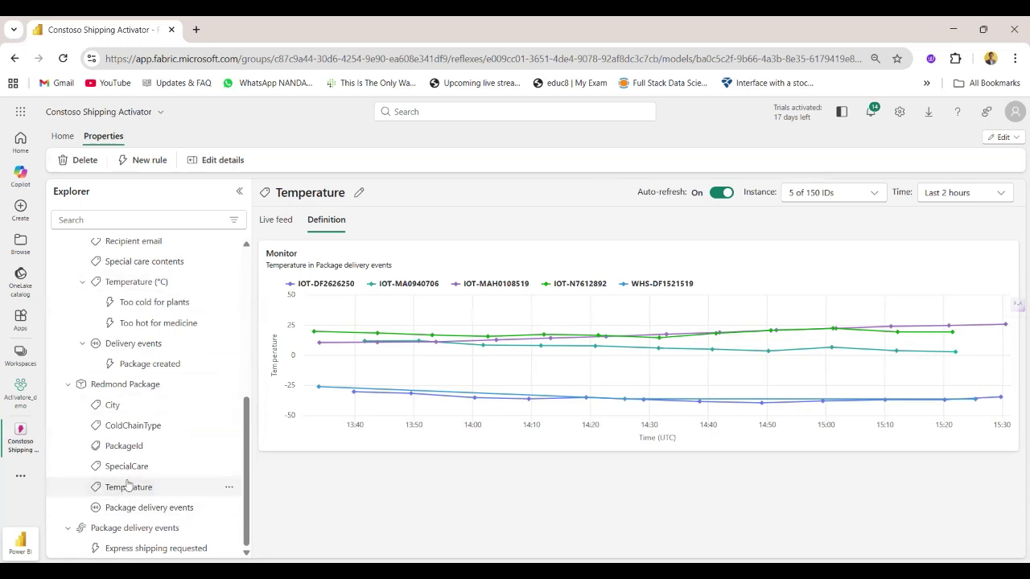
click(145, 164)
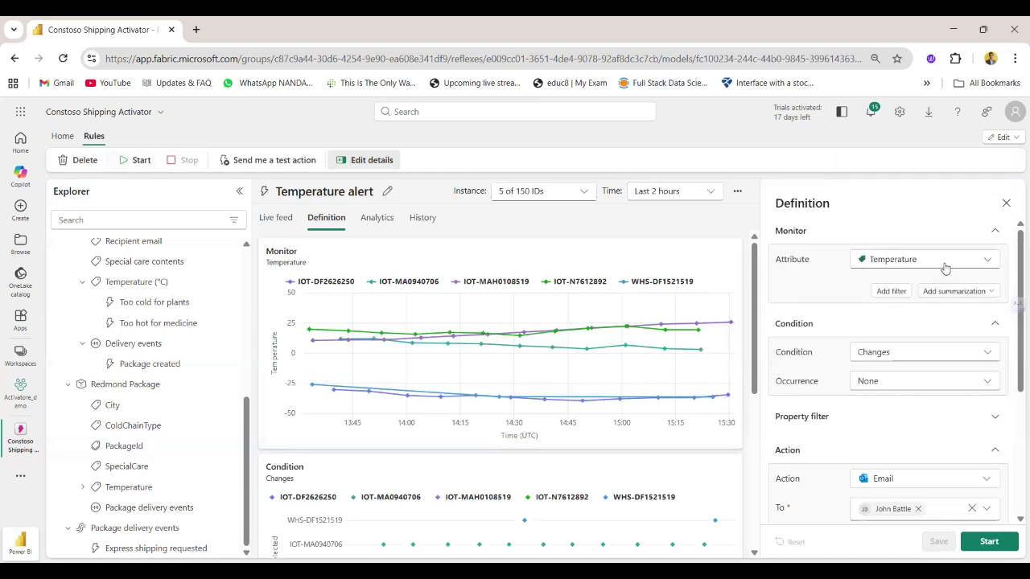
Step: Set the temperature rule's condition to Increases above 20, occurring every time the condition is met
click(877, 355)
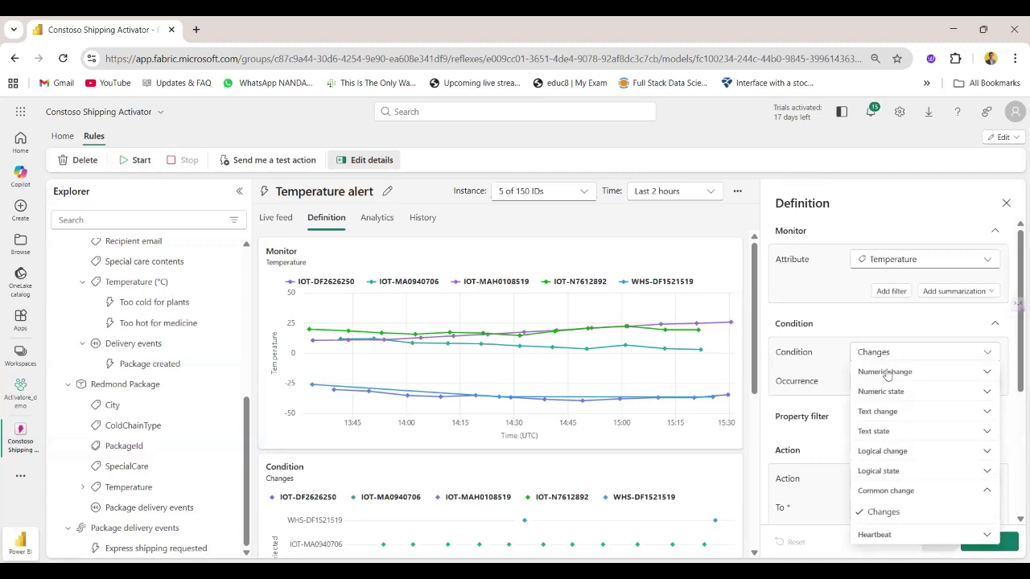
click(887, 373)
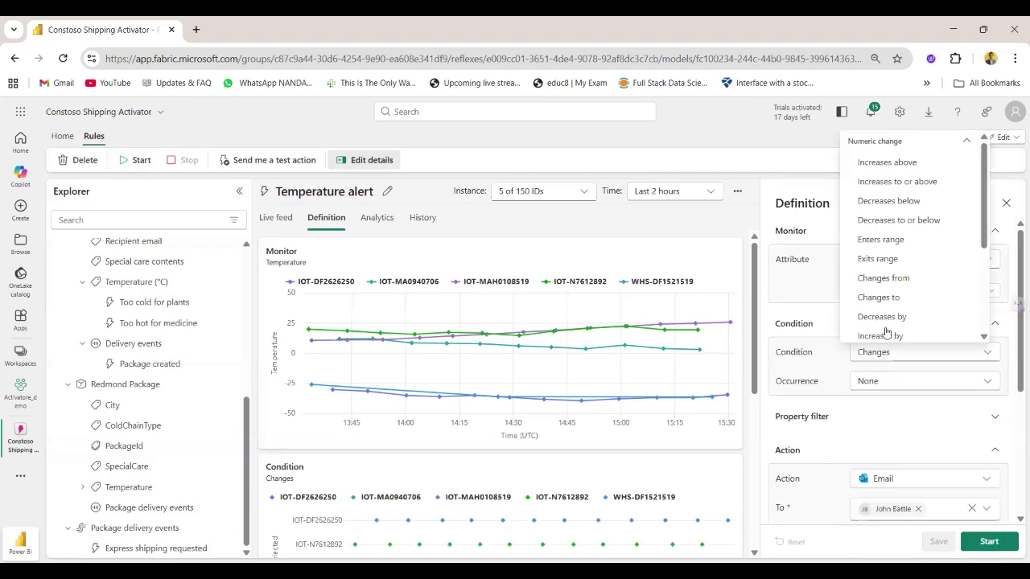
click(904, 160)
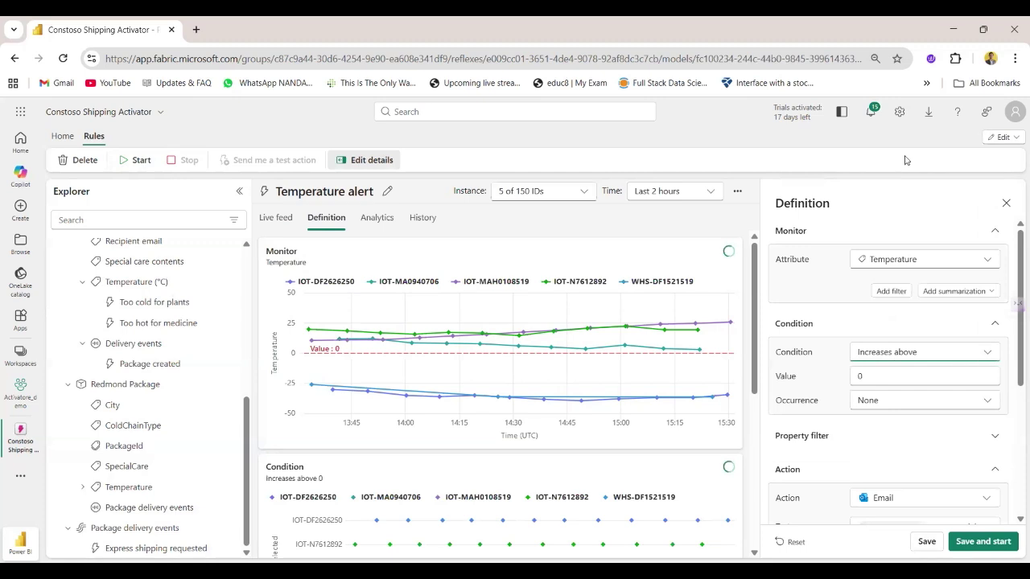
click(873, 378)
text(20)
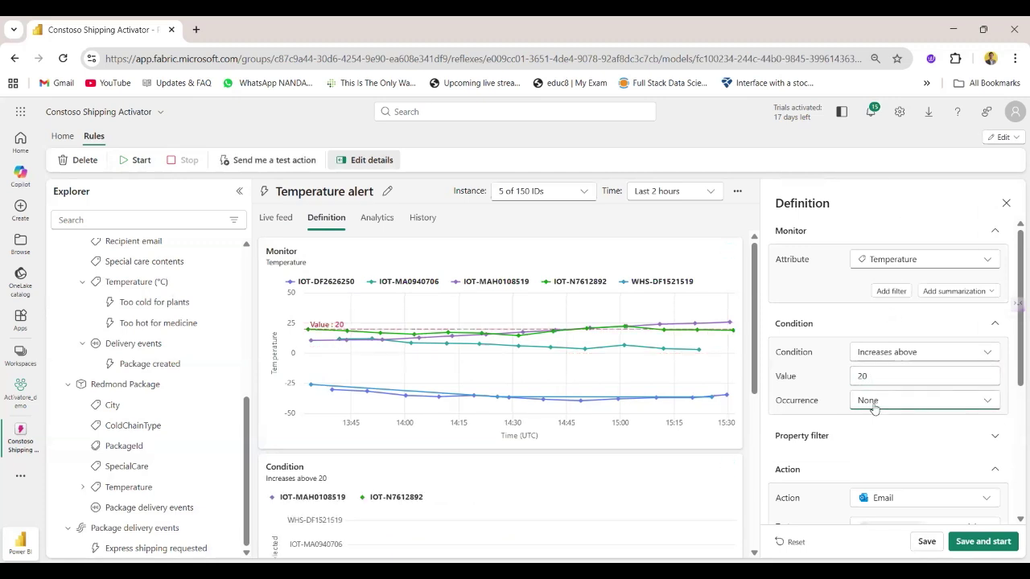
click(876, 406)
click(888, 448)
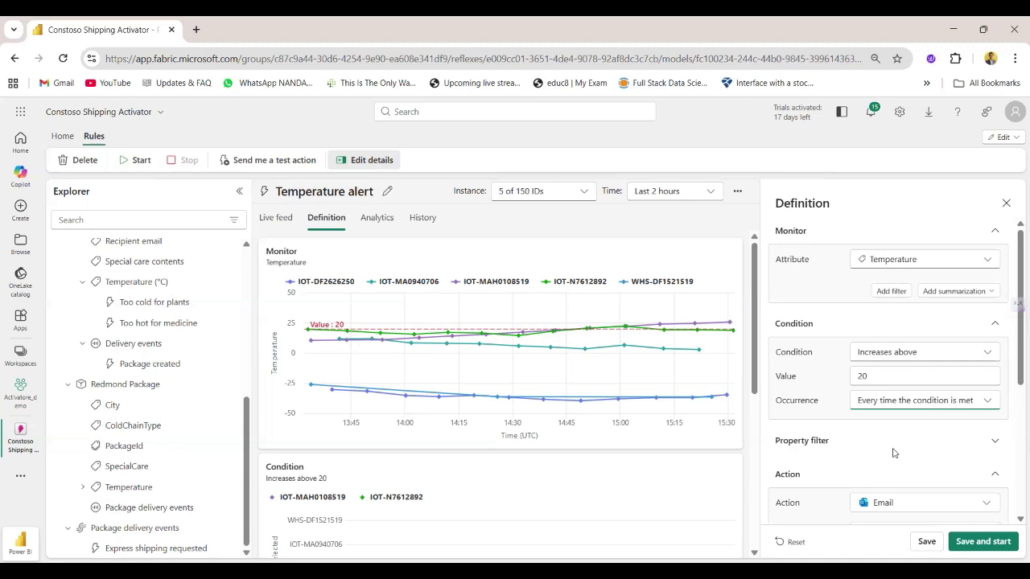
Step: Examine the temperature rule's email action, including its recipient, subject, headline, message and context fields
scroll(891, 452, down, 1)
scroll(893, 452, down, 1)
scroll(894, 452, up, 2)
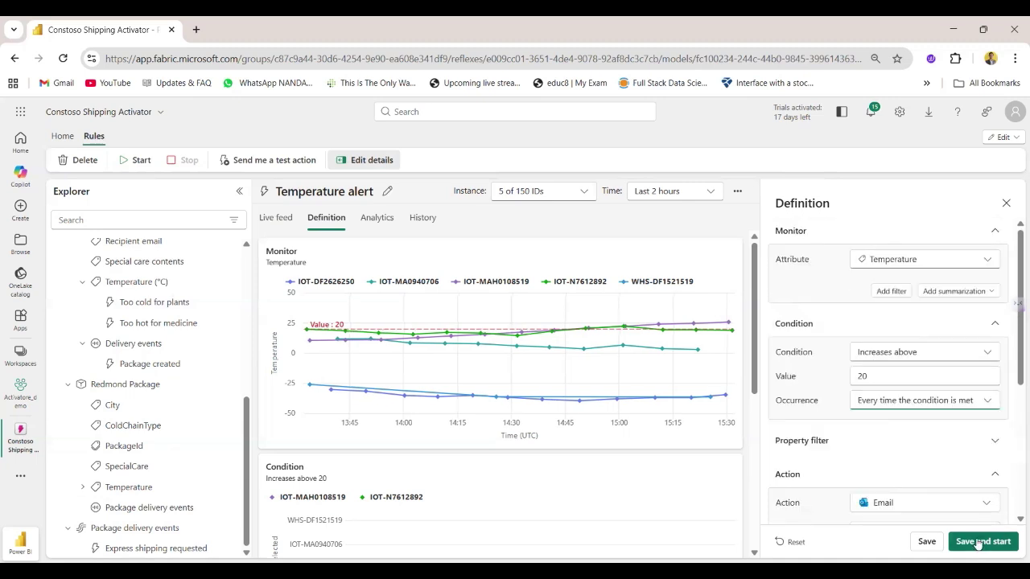
scroll(838, 347, down, 1)
scroll(838, 346, up, 1)
scroll(817, 398, down, 5)
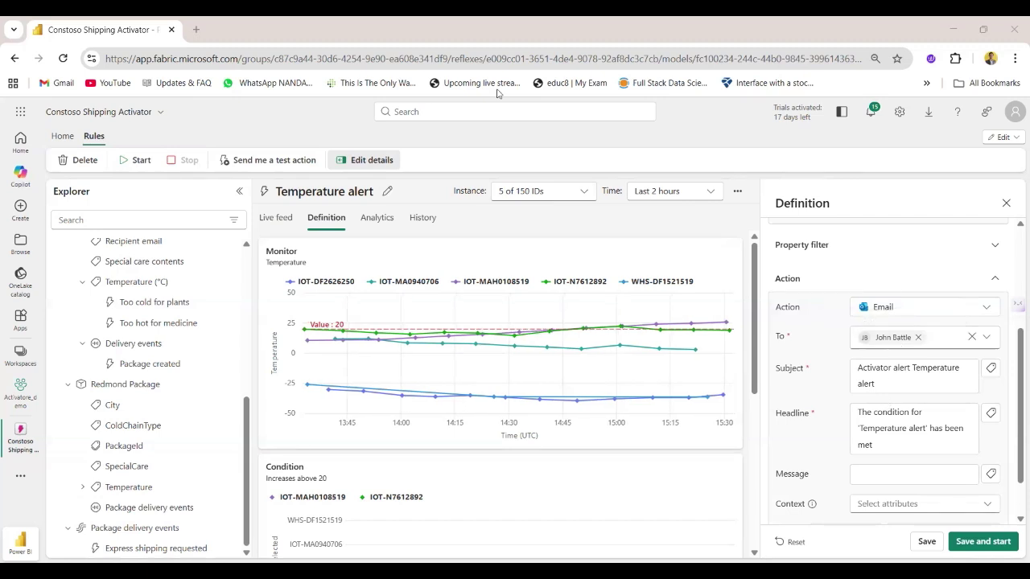
scroll(810, 368, up, 3)
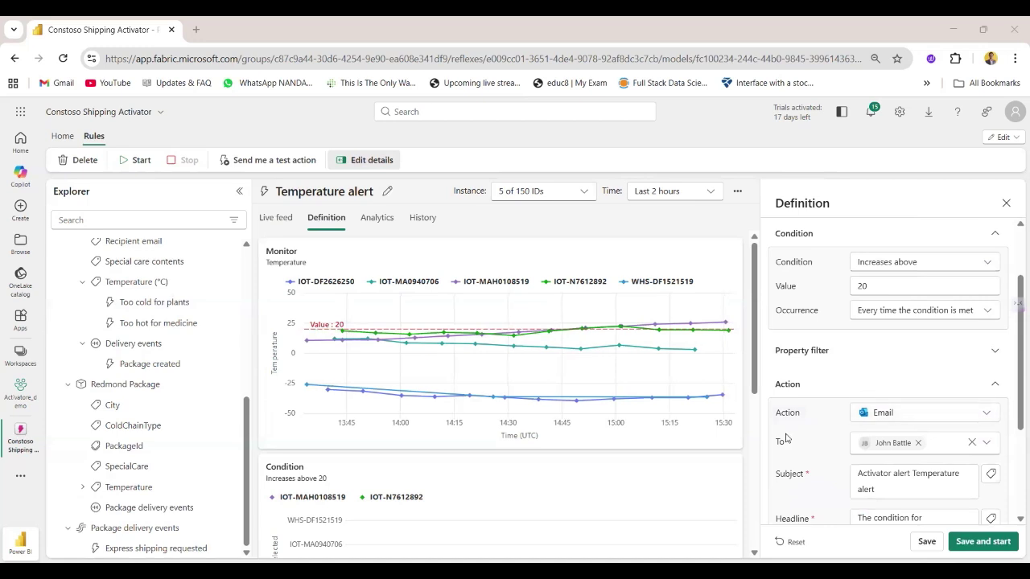
scroll(938, 395, down, 1)
scroll(938, 395, down, 2)
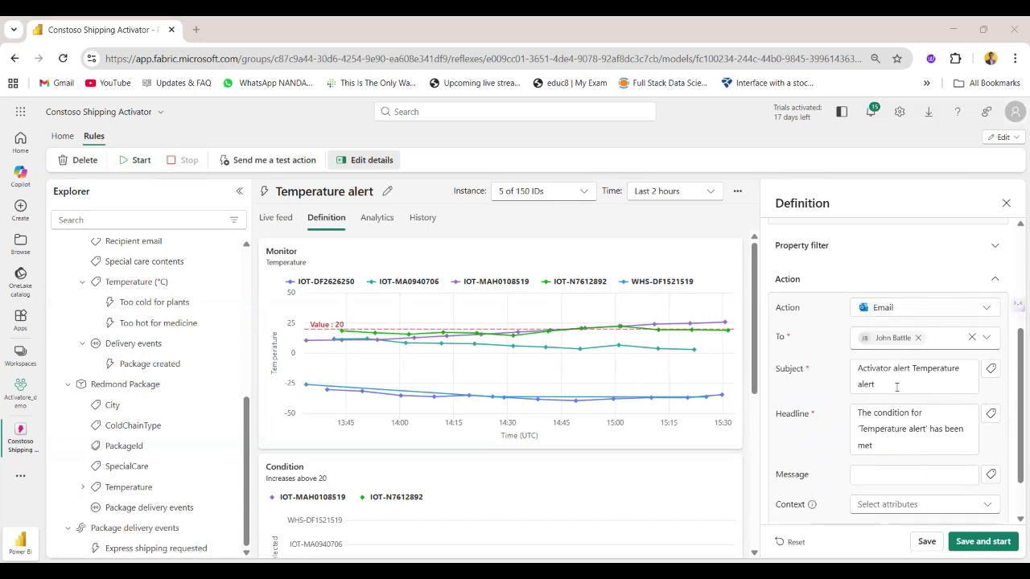
triple_click(847, 370)
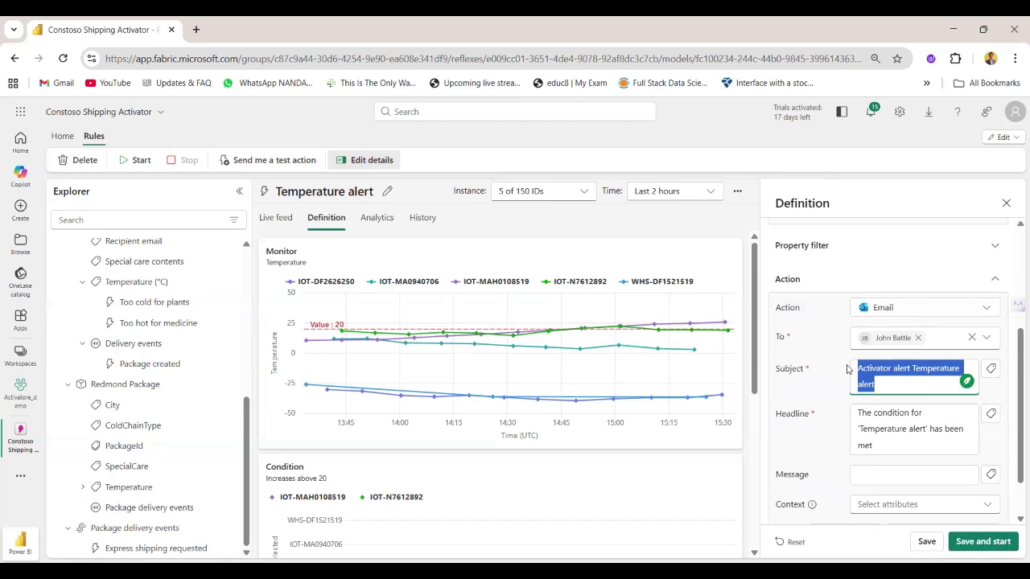
scroll(794, 350, down, 2)
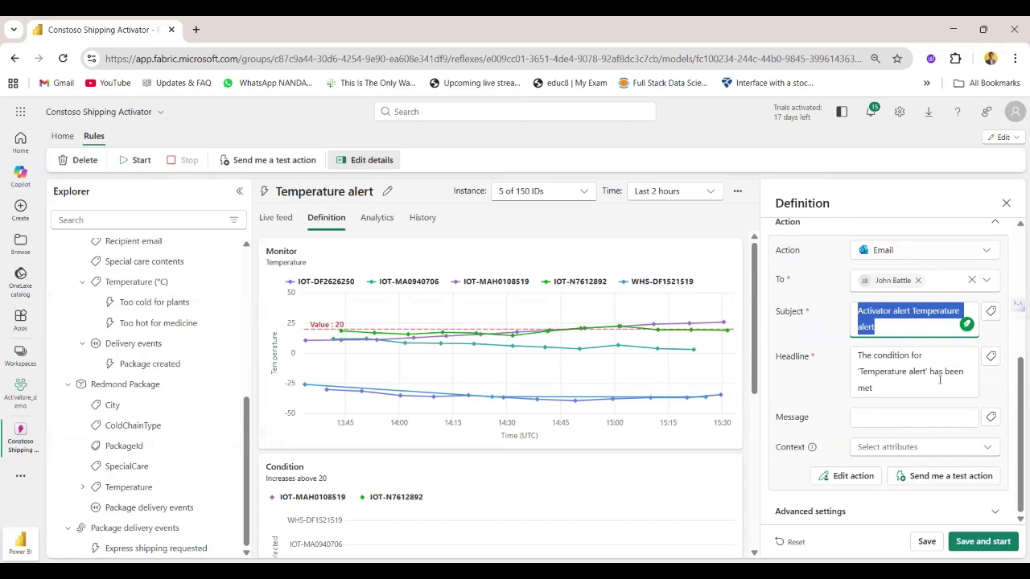
Step: Rename the rule as "medicine temp out of range", and save and start it
click(387, 192)
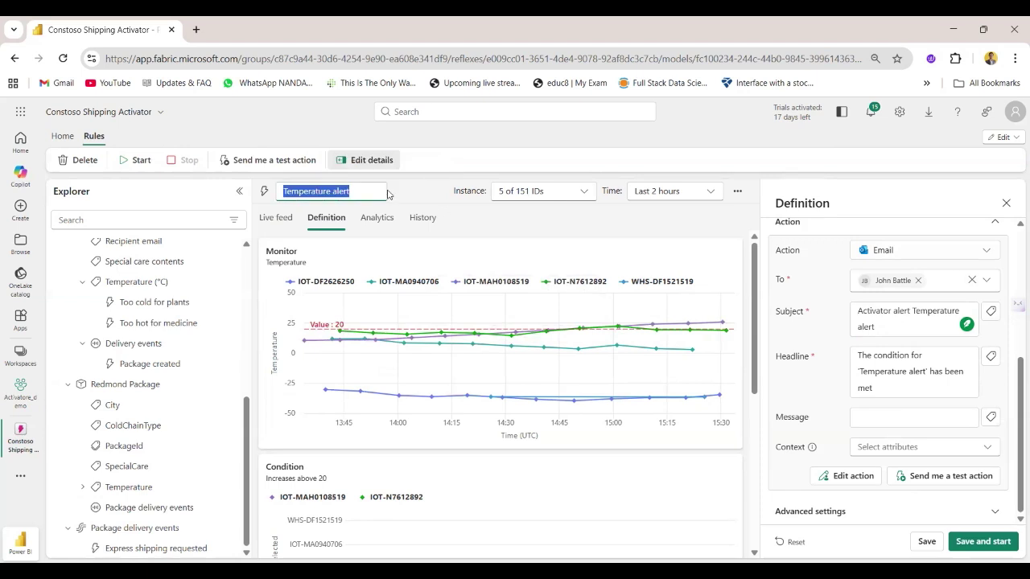
key(BackSpace)
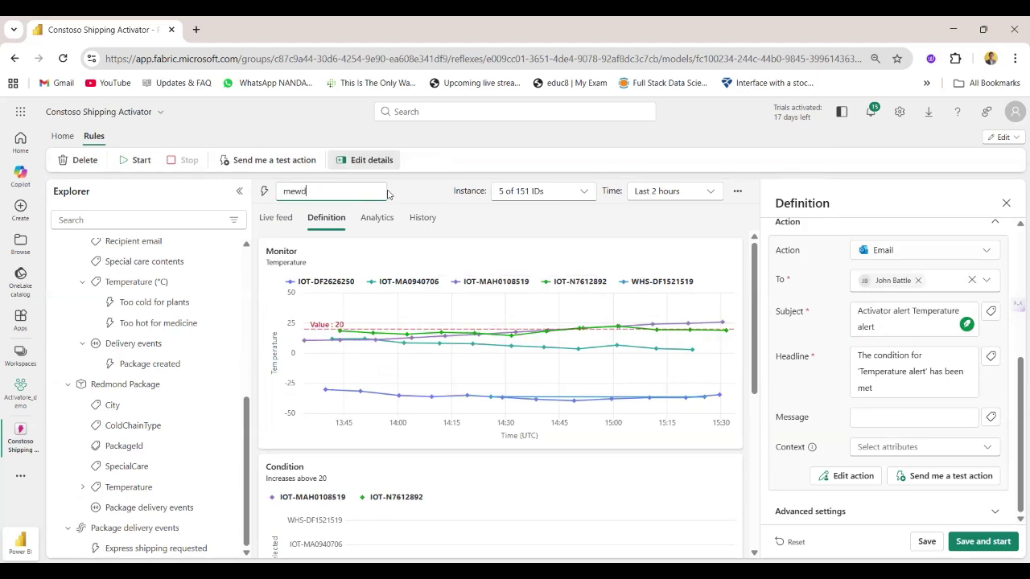
text(mewd)
key(BackSpace)
key(BackSpace)
text(dicine)
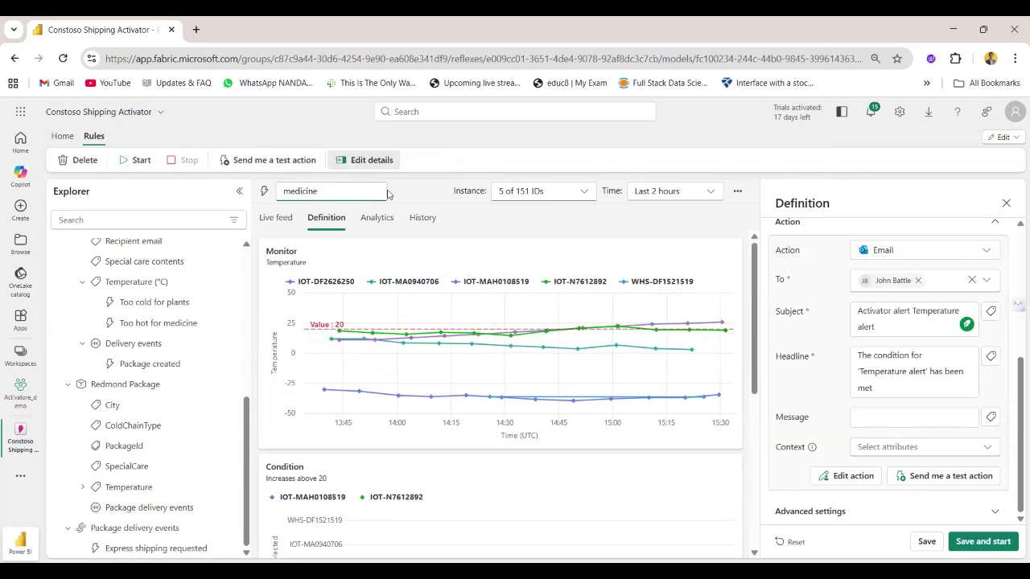
text( temp out of range)
key(Return)
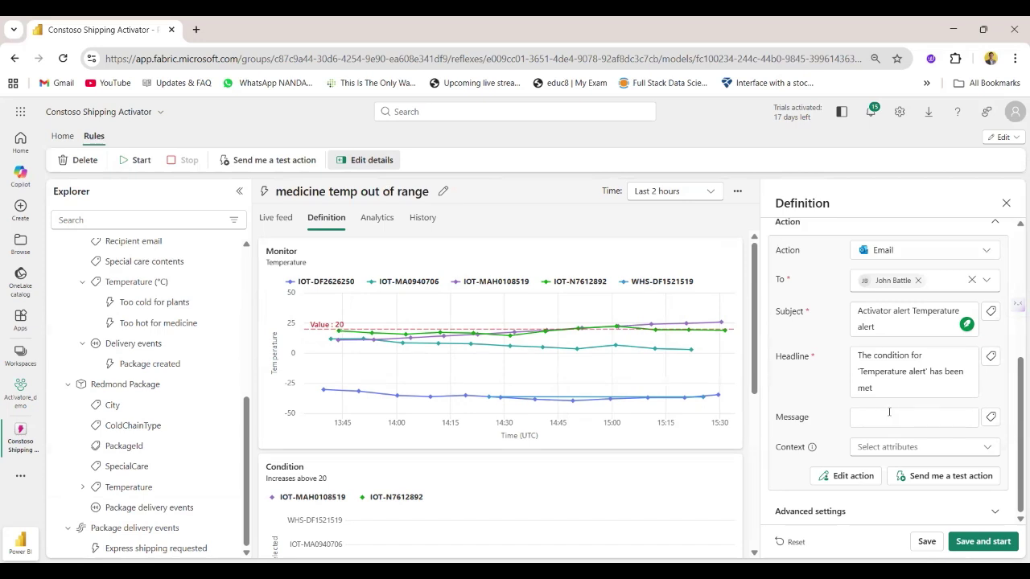
click(969, 542)
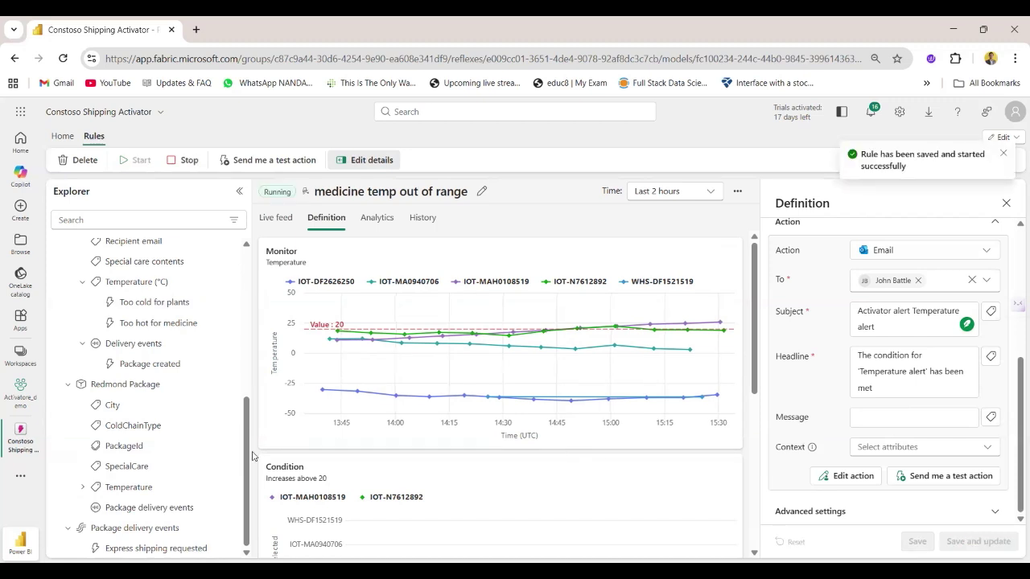
Step: Add a property filter to the medicine temp out of range rule under Redmond Package, with attribute City and operation Is equal to
click(81, 488)
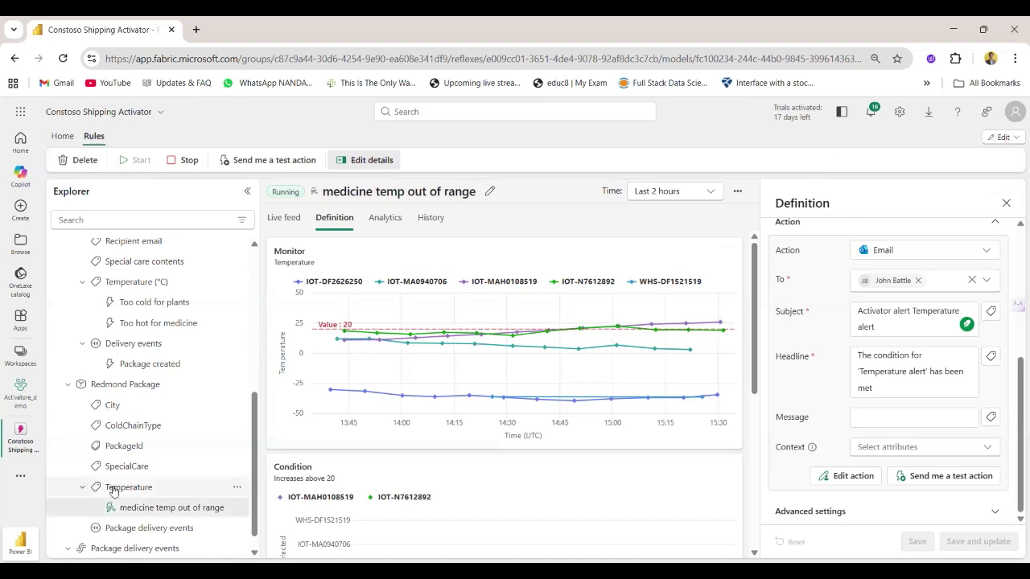
click(133, 514)
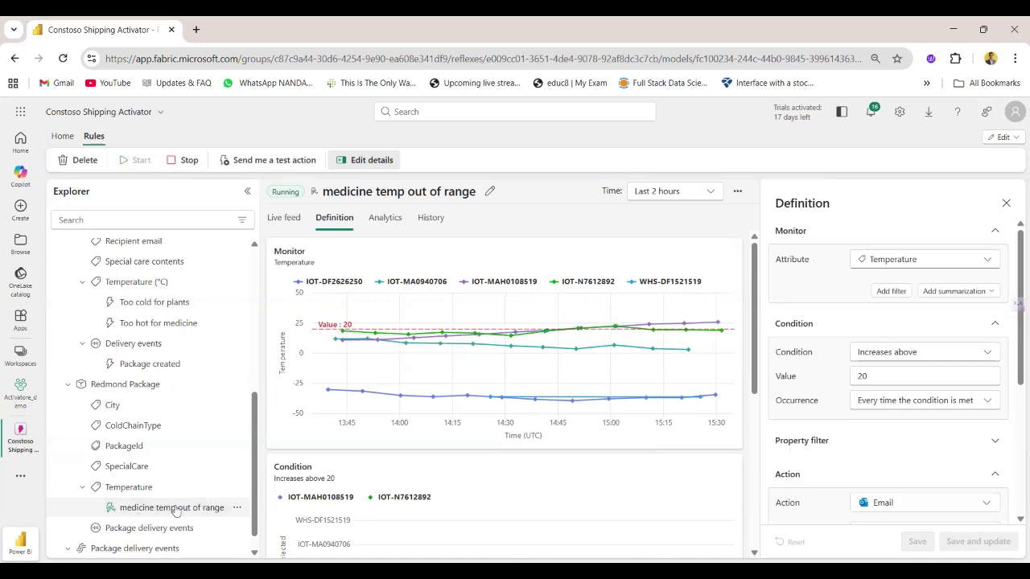
scroll(841, 483, down, 1)
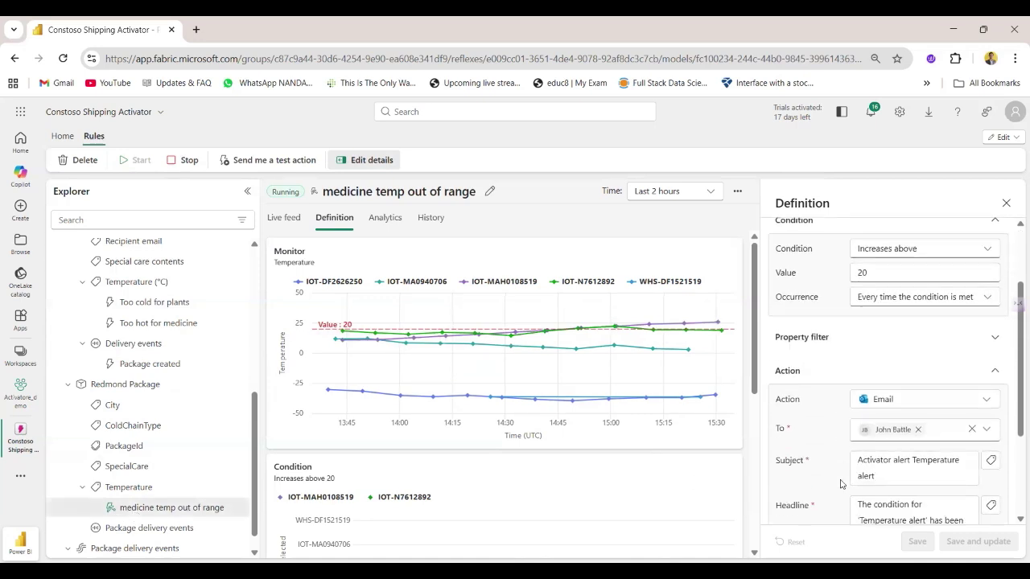
click(994, 337)
click(932, 394)
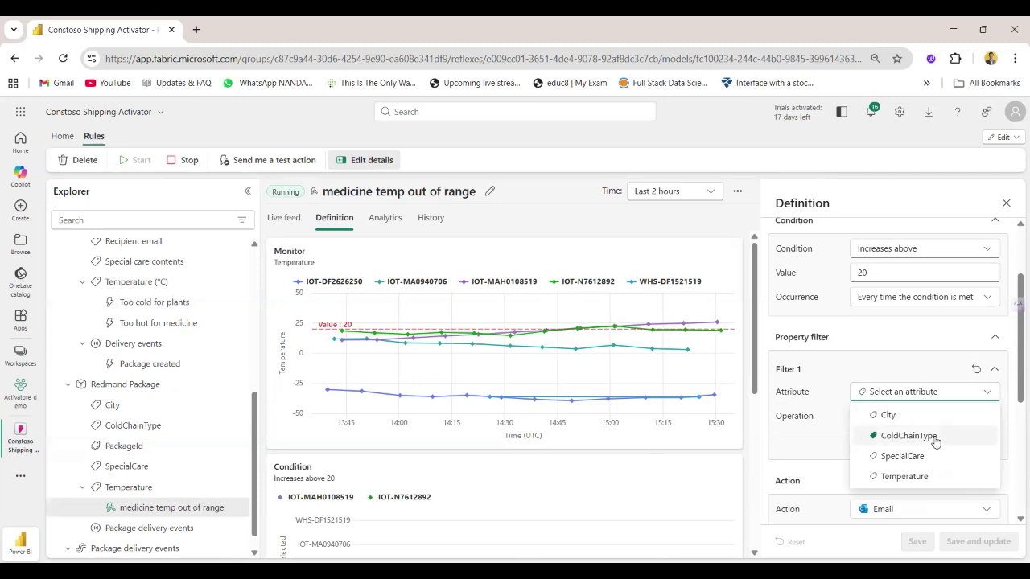
click(925, 391)
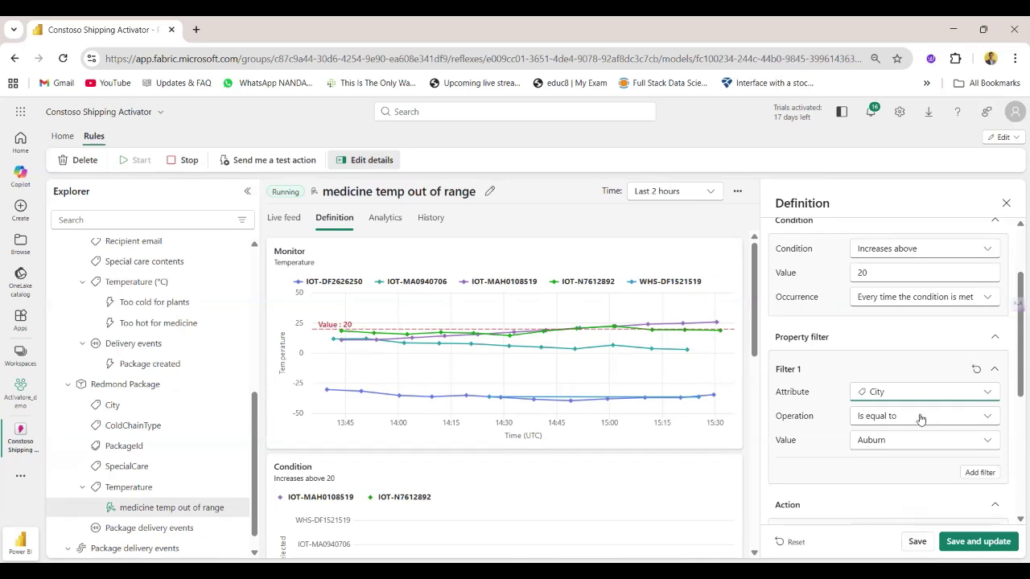
click(921, 417)
scroll(919, 354, down, 2)
scroll(919, 306, up, 2)
click(917, 248)
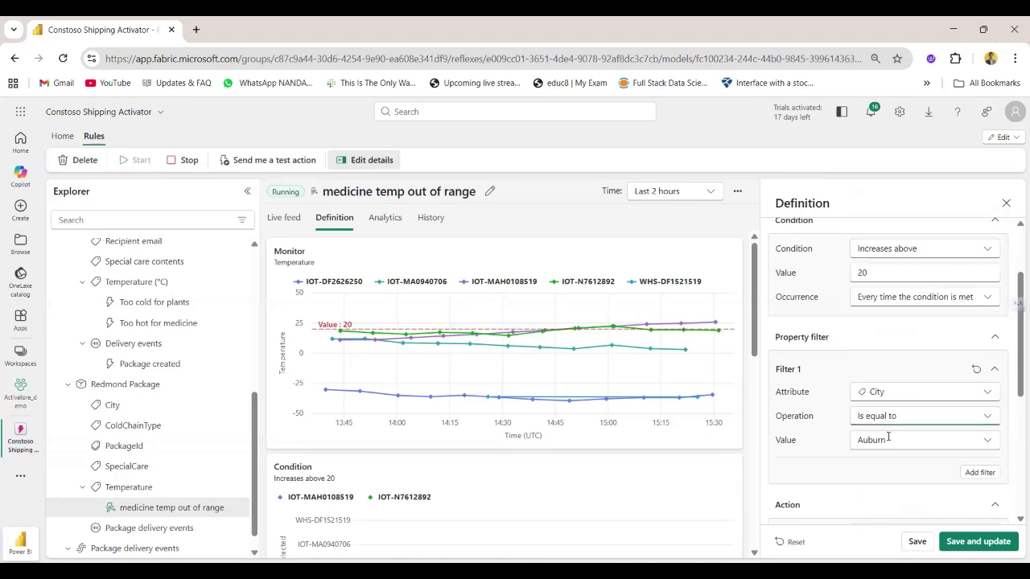
Step: Set the City filter's value to Redmond and review the rule's condition and filter settings
click(916, 439)
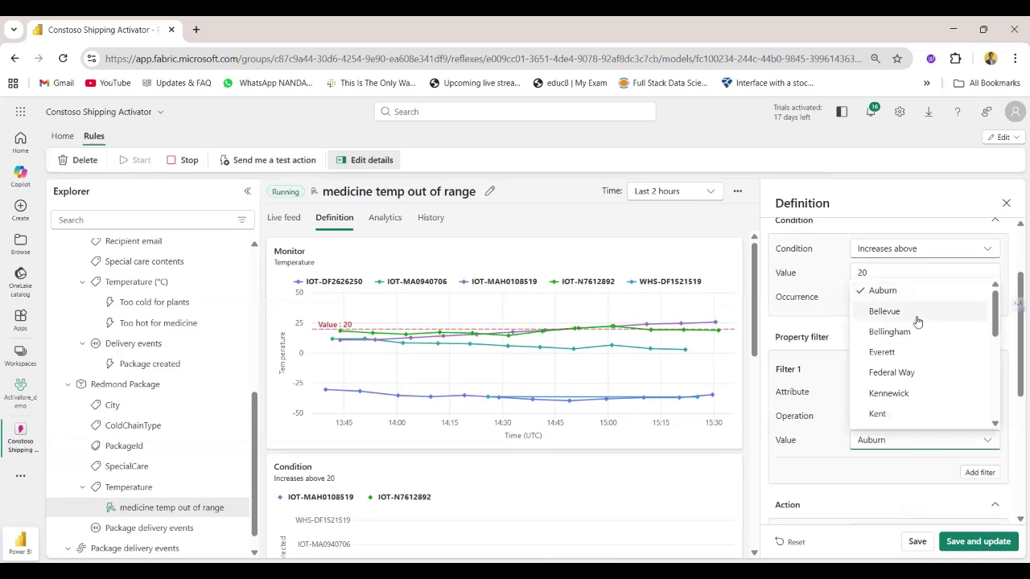
scroll(917, 319, down, 5)
scroll(917, 354, up, 5)
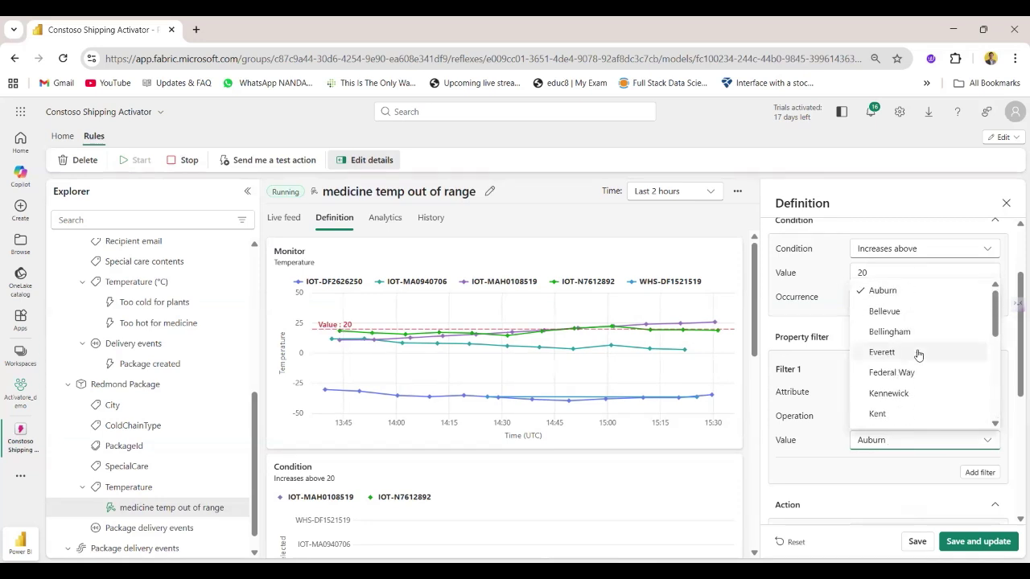
click(908, 462)
click(905, 438)
key(BackSpace)
key(BackSpace)
key(BackSpace)
key(BackSpace)
key(BackSpace)
key(BackSpace)
text(re)
click(900, 466)
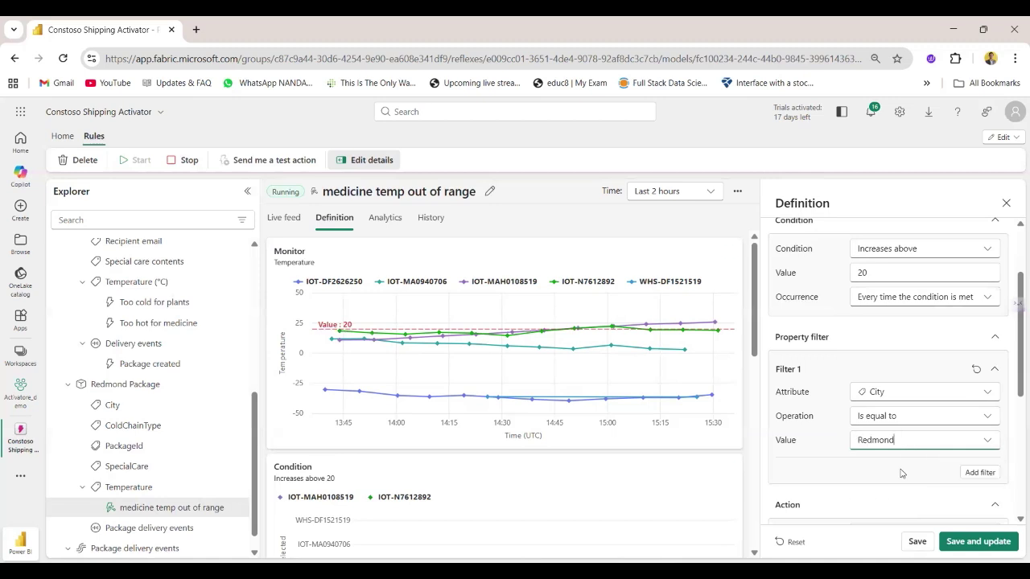
scroll(818, 295, up, 2)
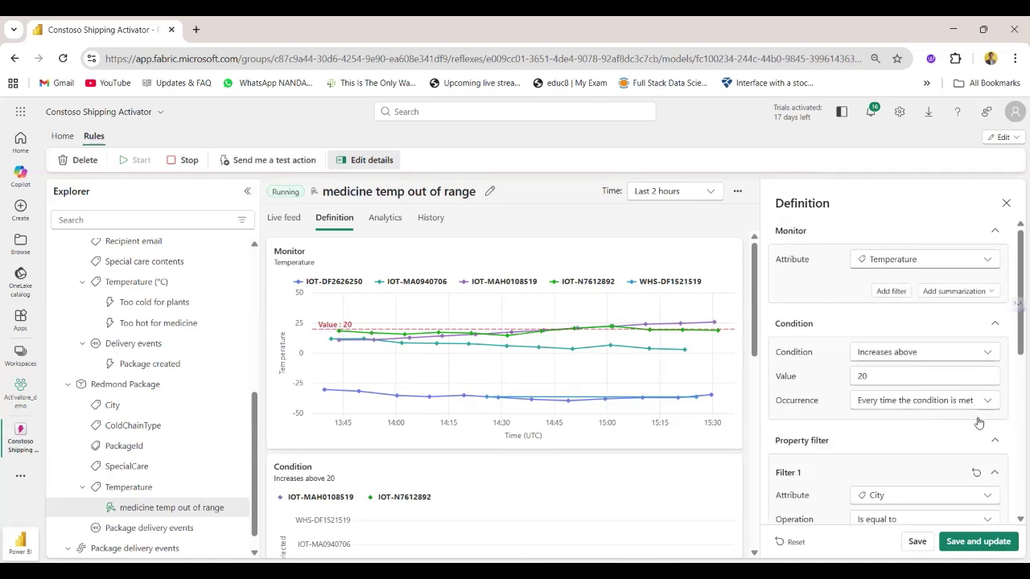
scroll(882, 381, down, 3)
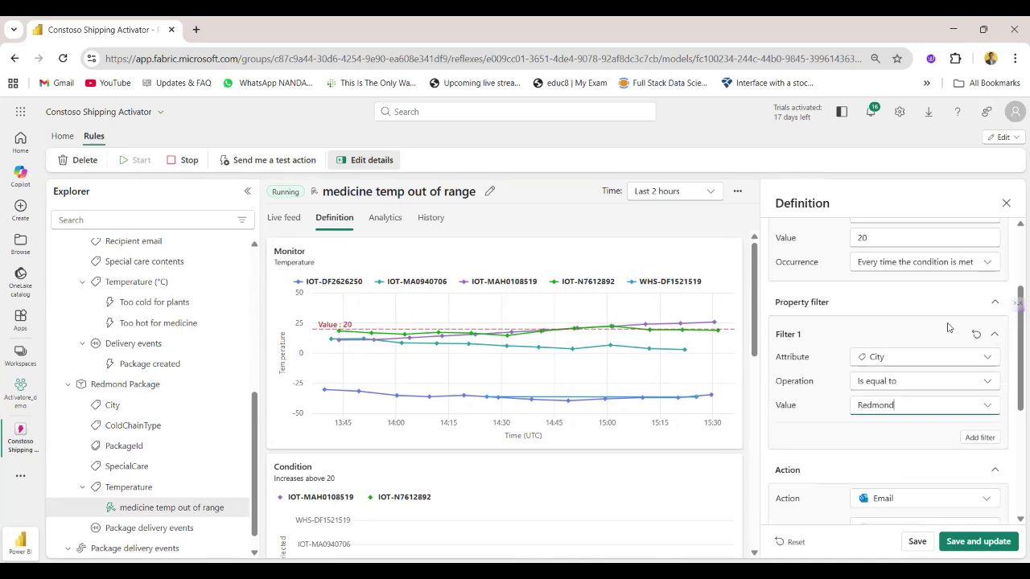
Step: Add a second property filter to the medicine temp out of range rule requiring SpecialCare is equal to Medicine
scroll(882, 426, down, 3)
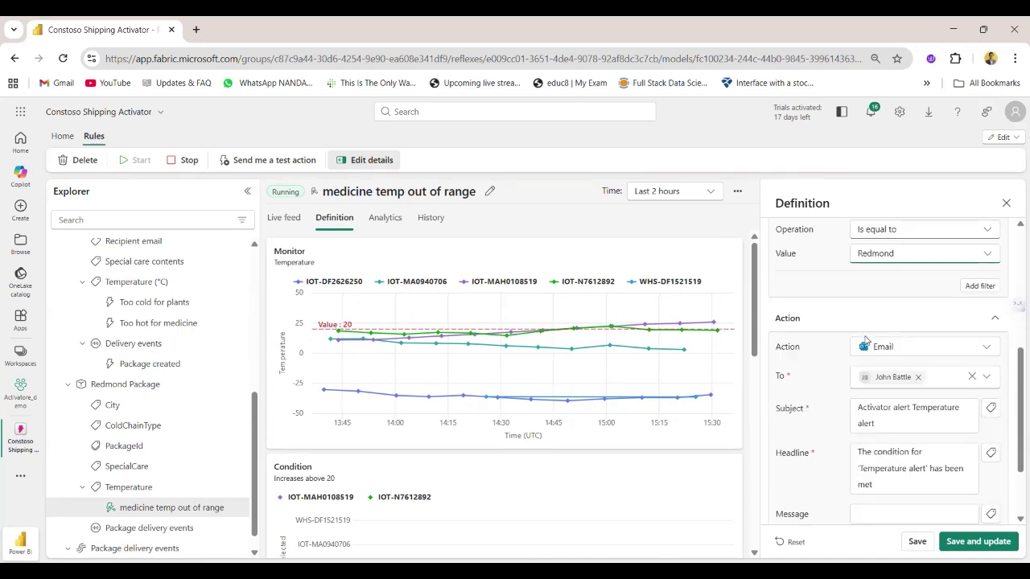
scroll(849, 318, up, 3)
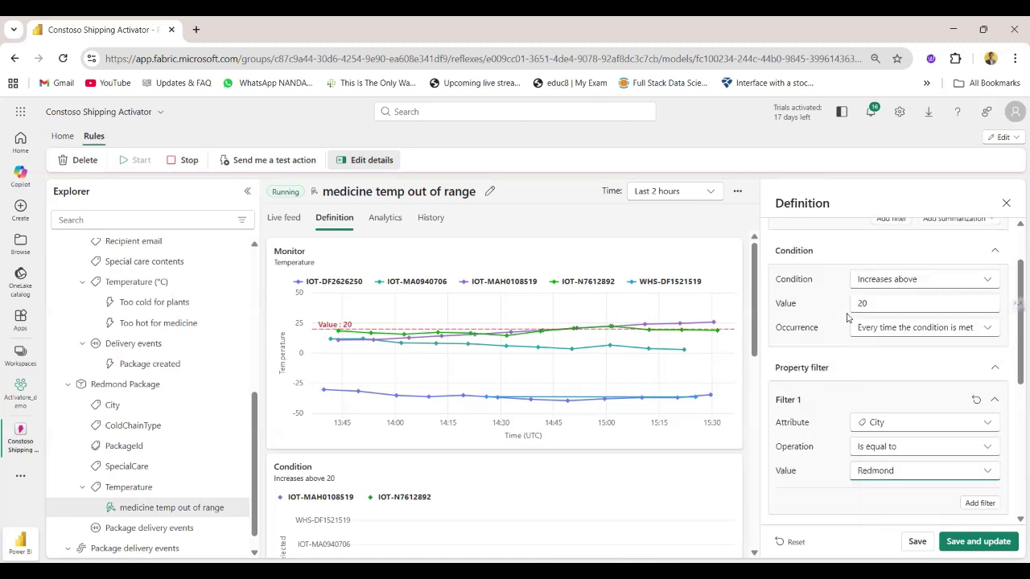
scroll(991, 386, down, 2)
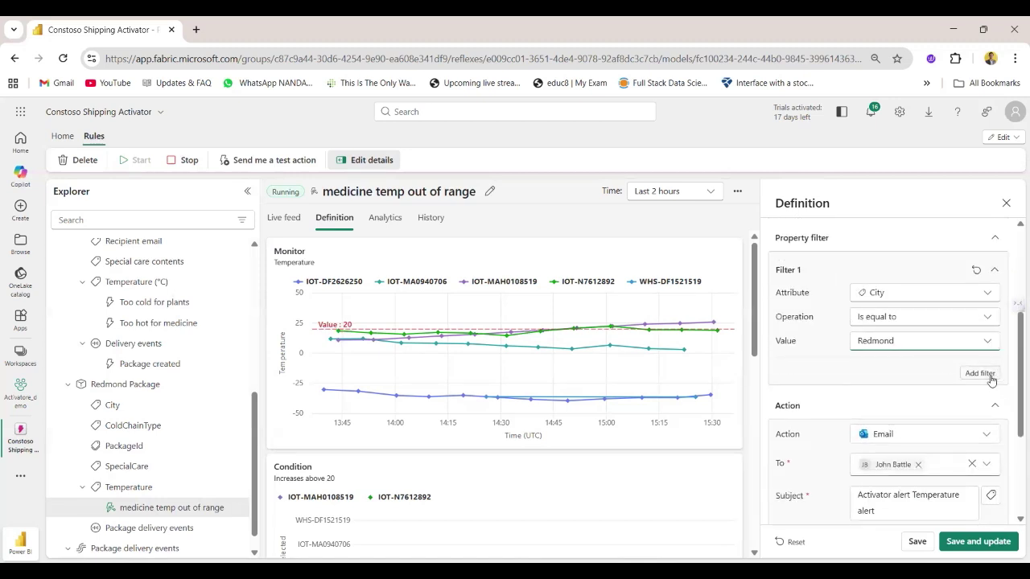
scroll(949, 434, up, 3)
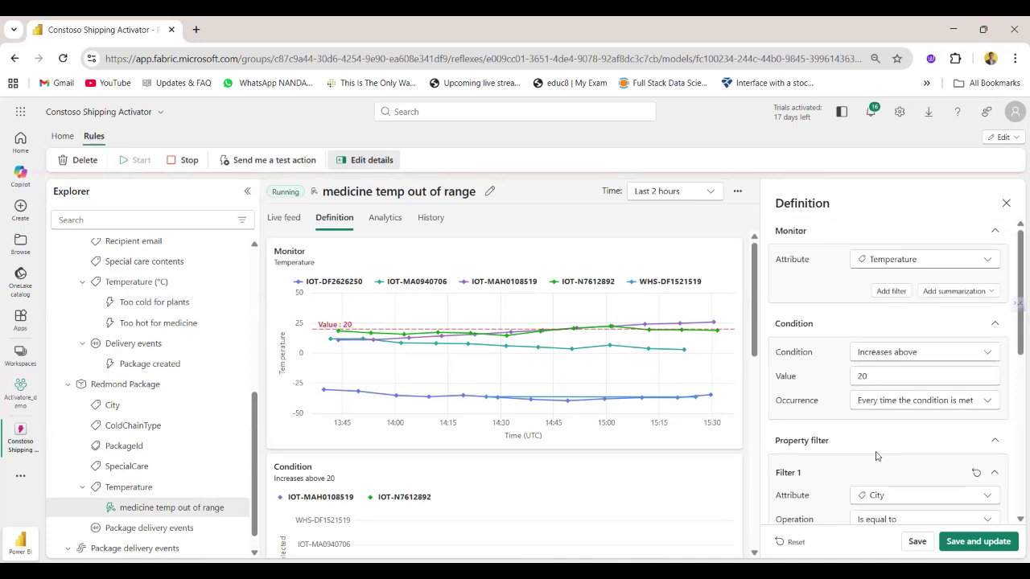
scroll(876, 456, down, 2)
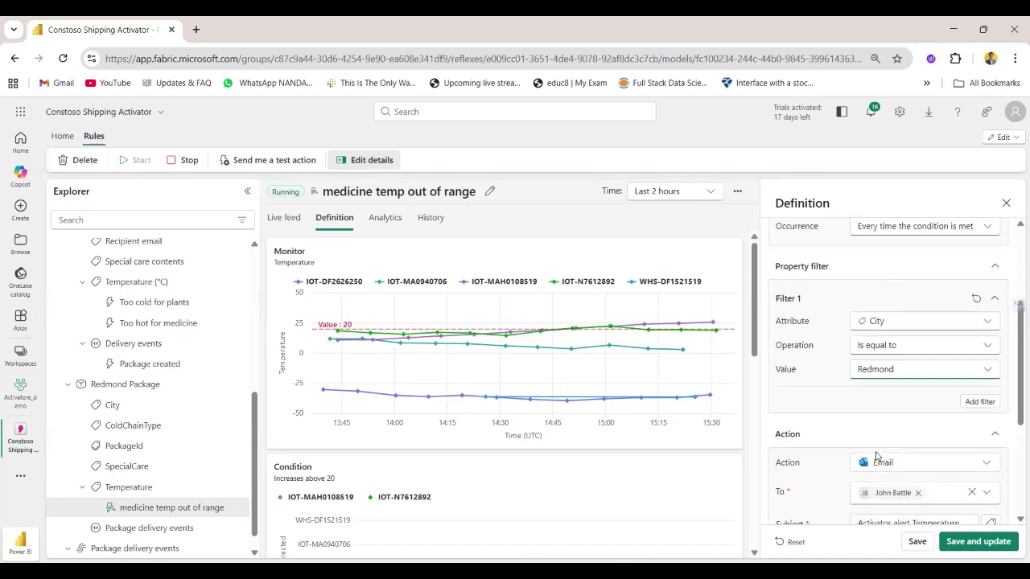
click(978, 402)
click(926, 430)
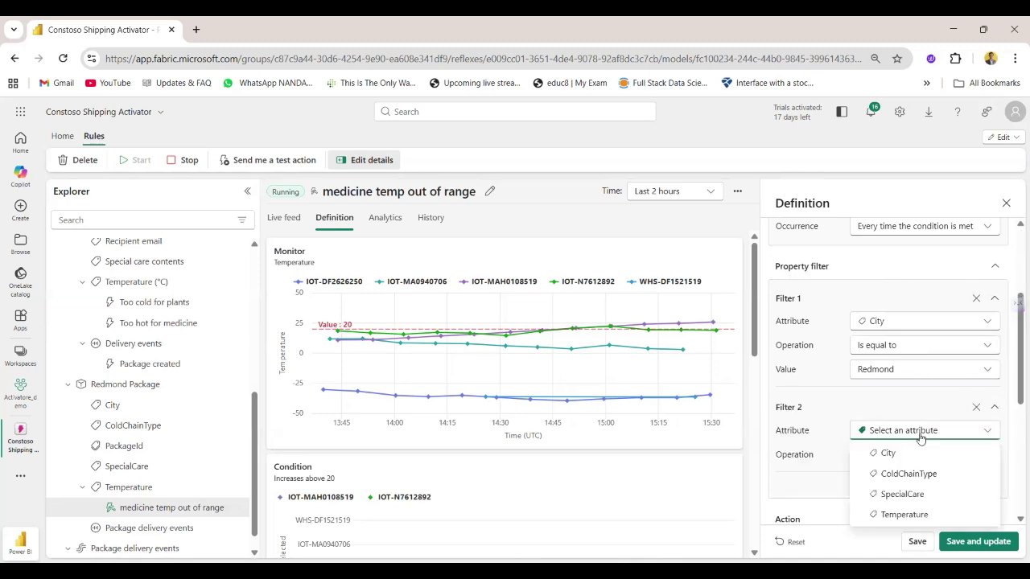
click(920, 498)
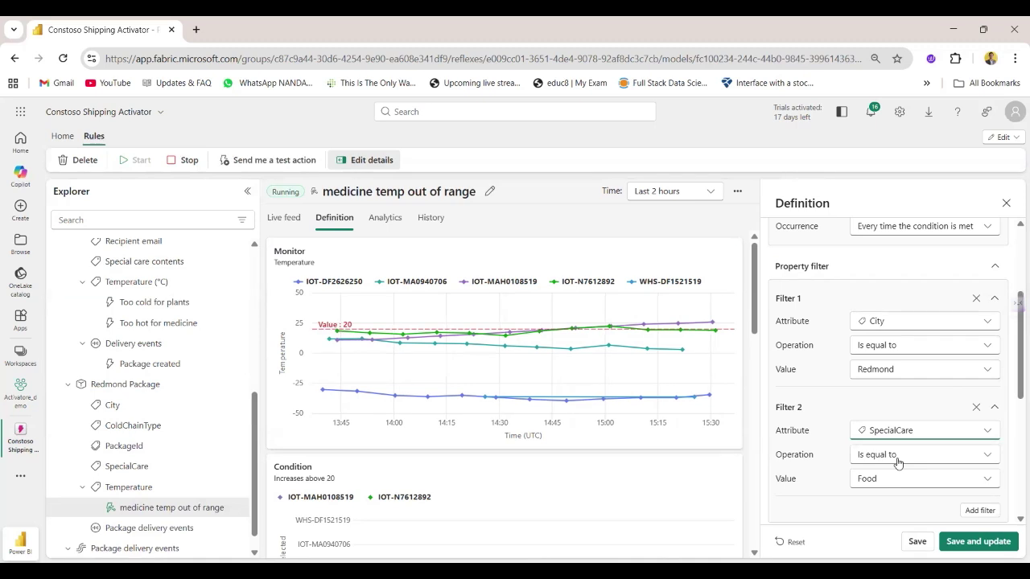
click(897, 462)
click(898, 462)
click(898, 475)
click(888, 394)
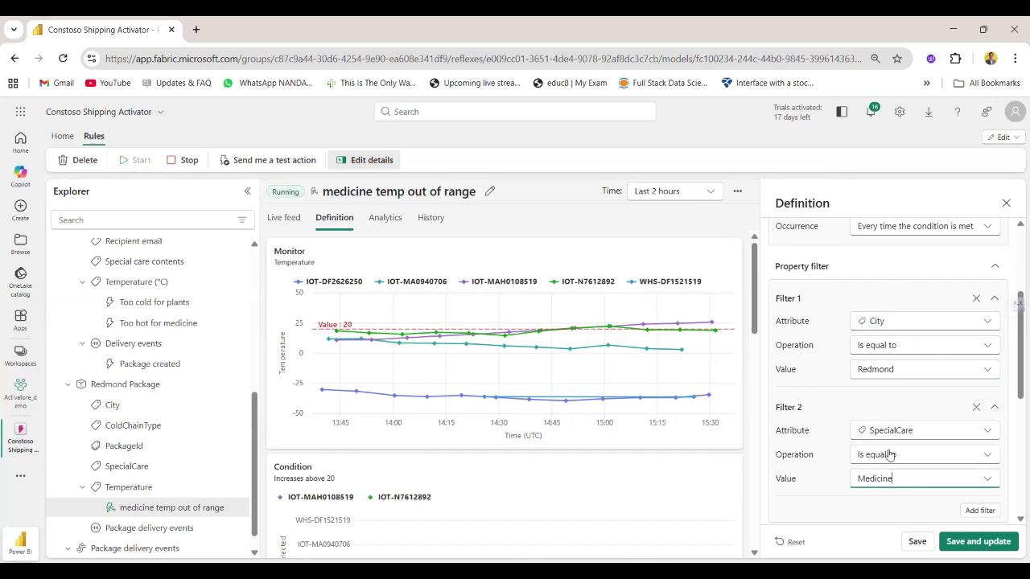
Step: Add a third property filter to the rule requiring ColdChainType is equal to Refrigerated
scroll(889, 455, up, 2)
scroll(889, 454, down, 3)
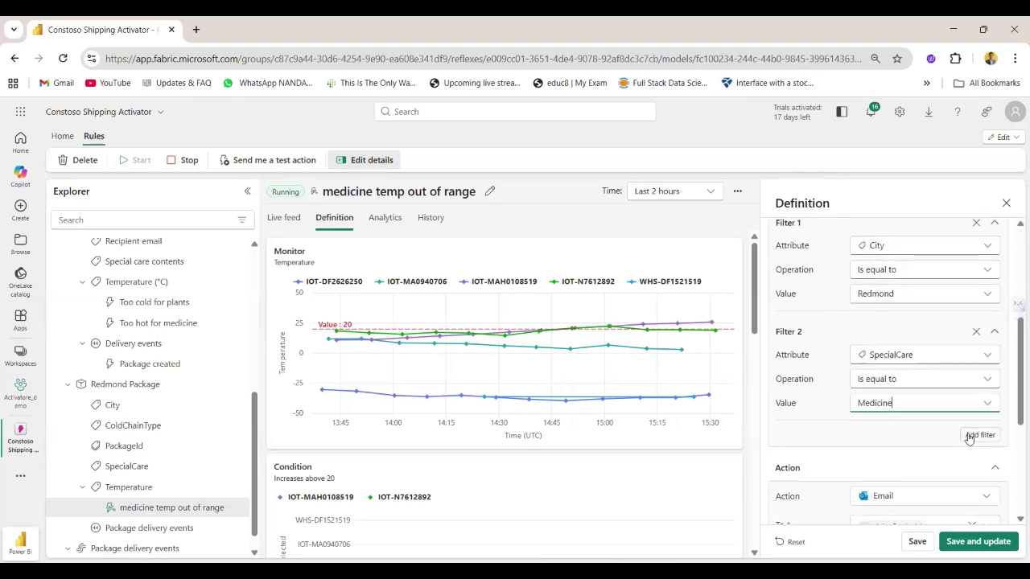
click(969, 436)
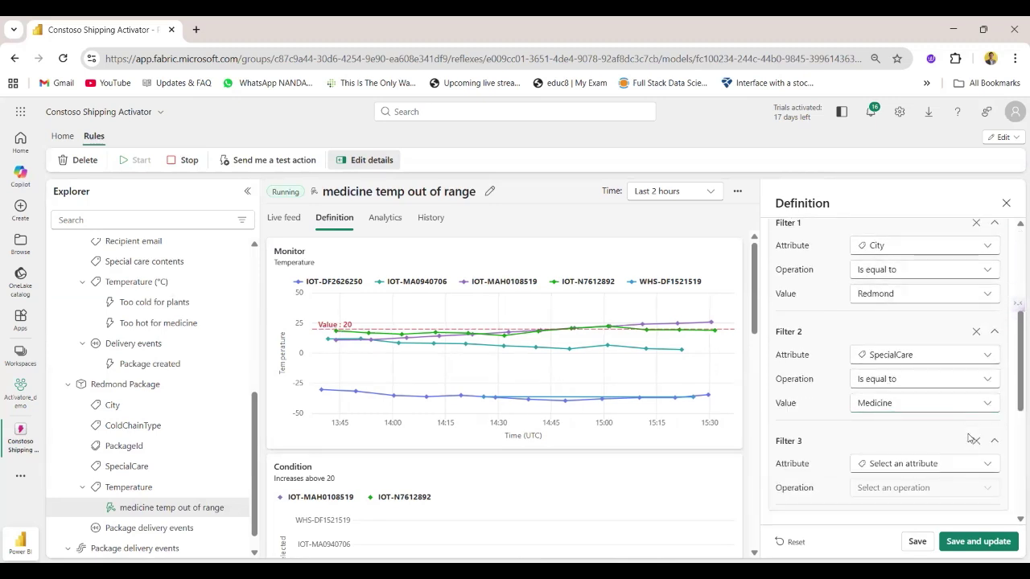
click(939, 465)
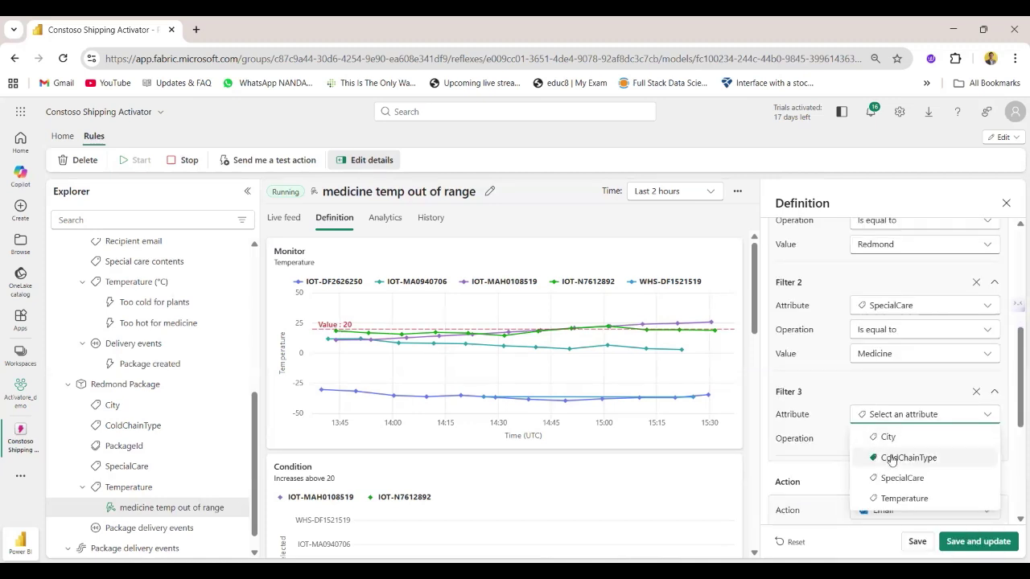
click(887, 458)
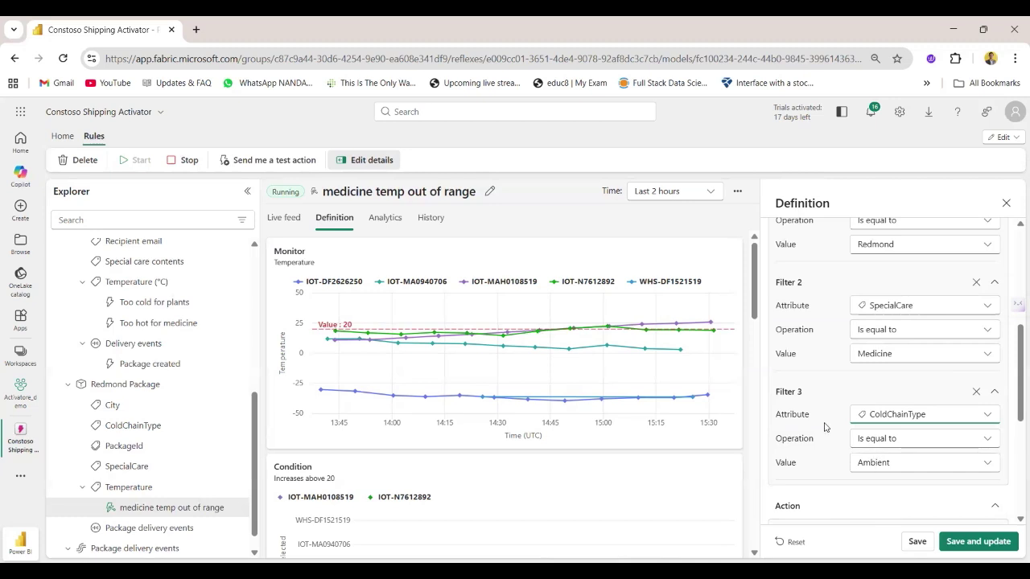
click(873, 465)
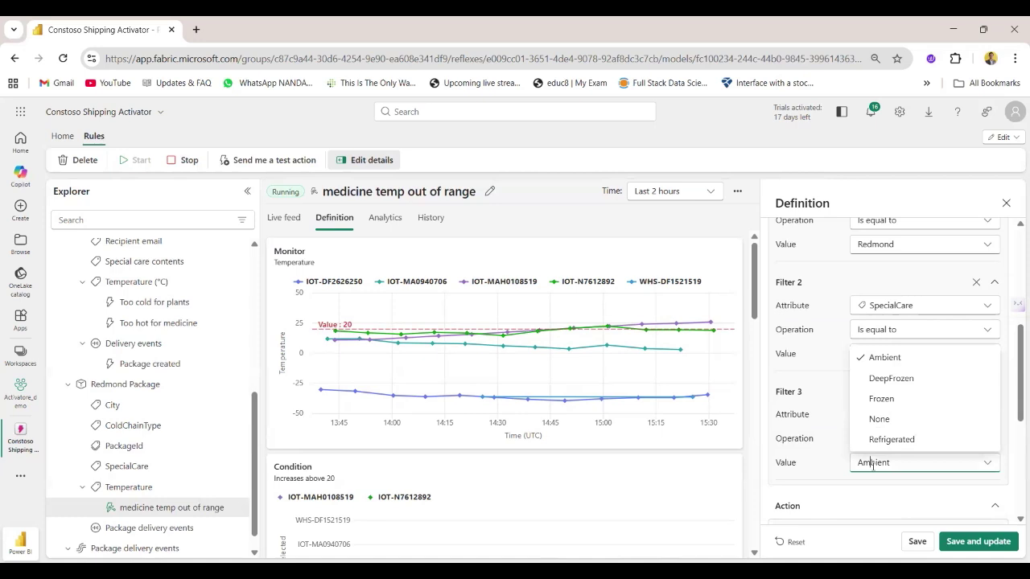
click(909, 439)
Step: Review the rule's monitored attribute, condition, three property filters and email action, and save and update the rule
scroll(909, 439, up, 4)
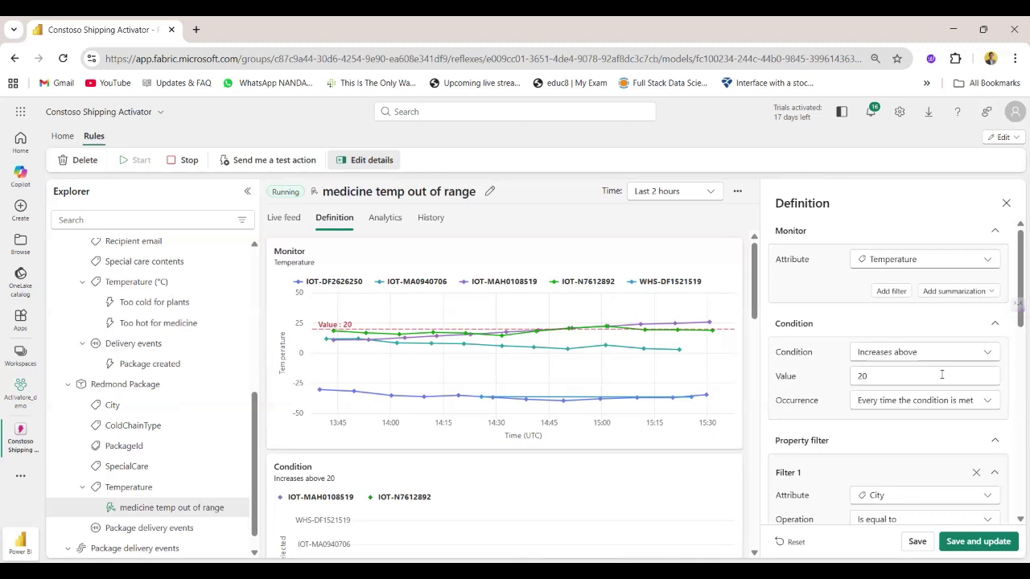
scroll(938, 419, down, 1)
scroll(938, 421, up, 1)
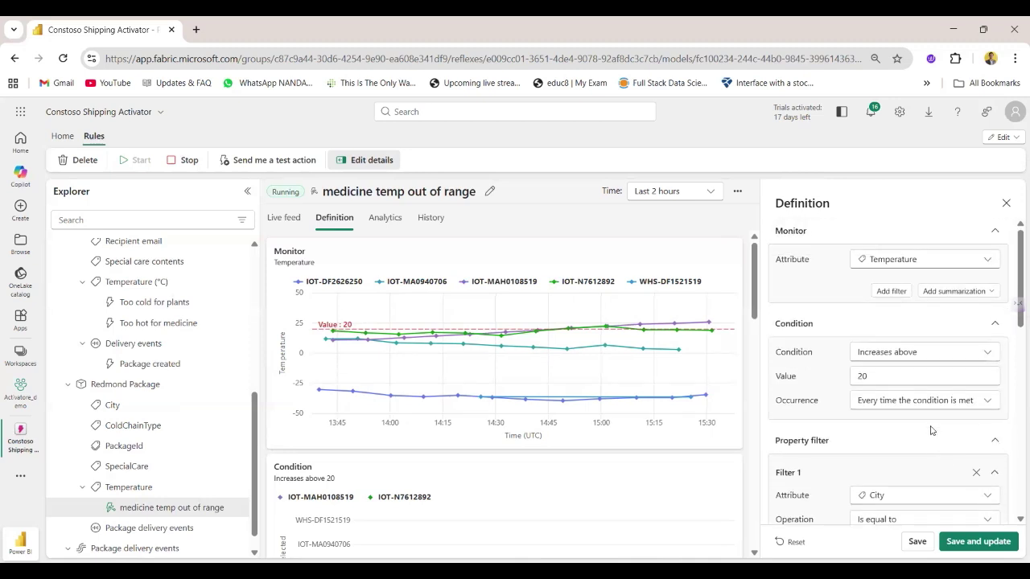
scroll(930, 431, down, 2)
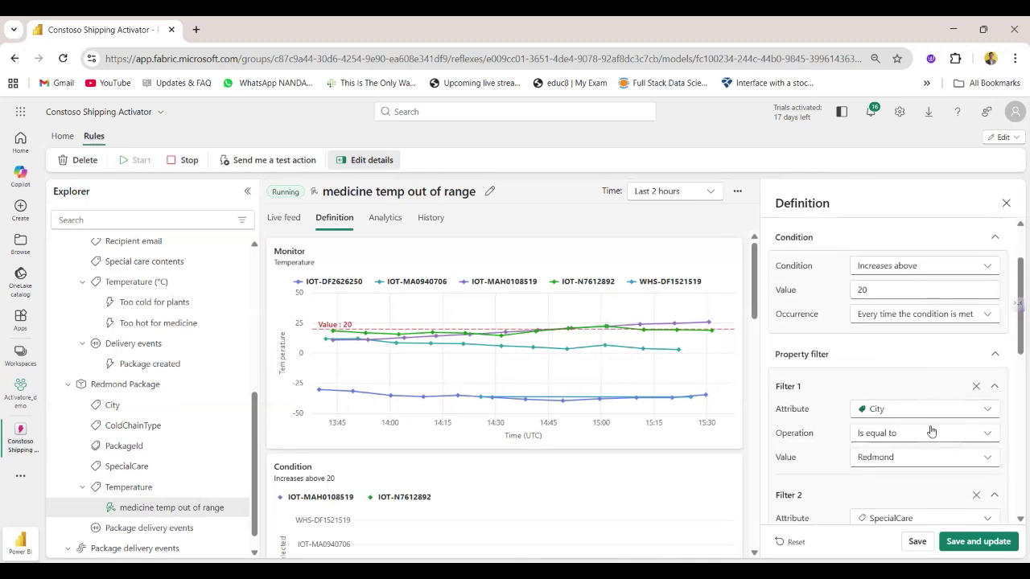
scroll(931, 431, down, 4)
scroll(930, 431, up, 4)
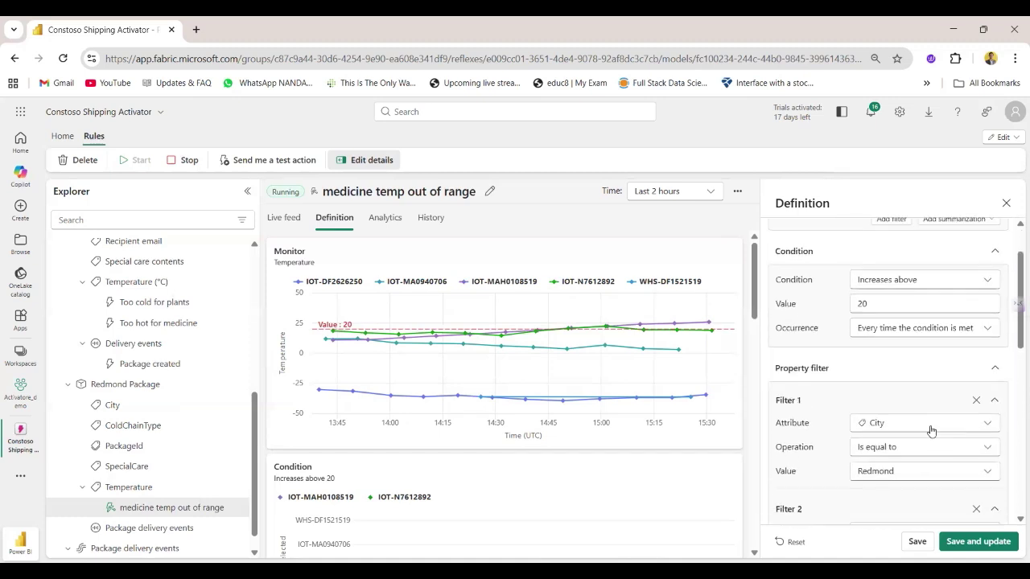
scroll(931, 431, up, 2)
scroll(930, 427, down, 4)
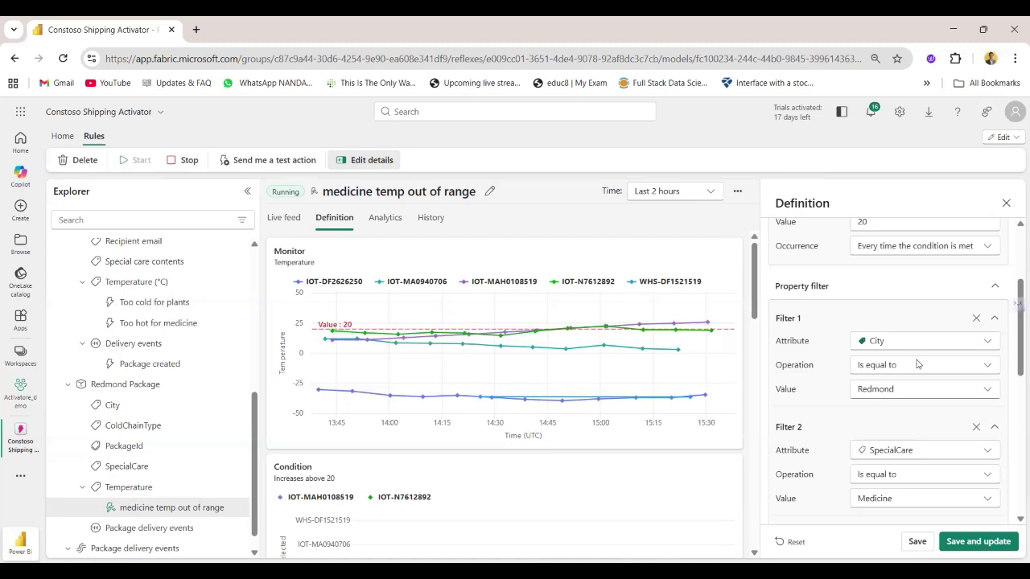
scroll(904, 411, down, 2)
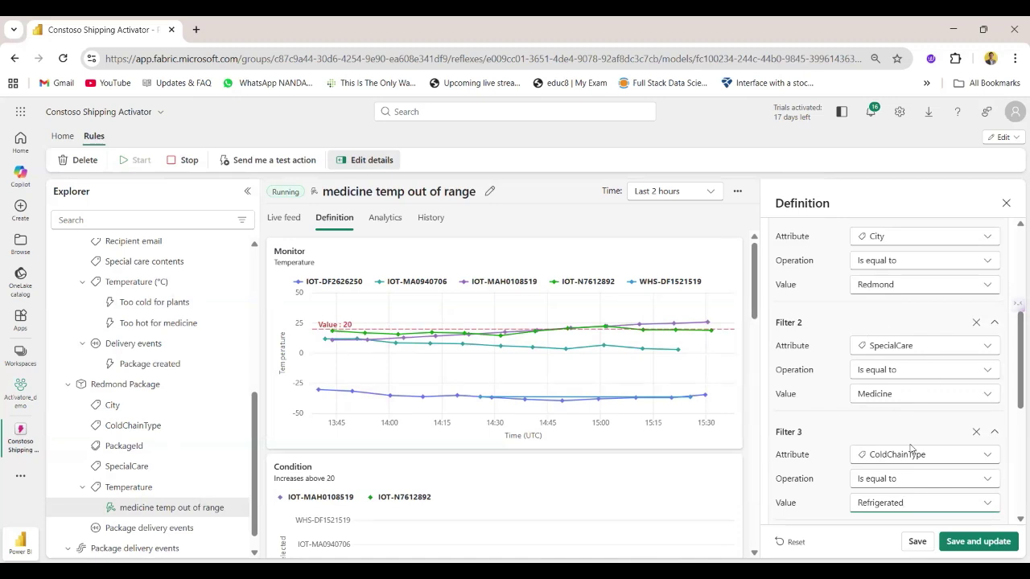
scroll(910, 448, down, 2)
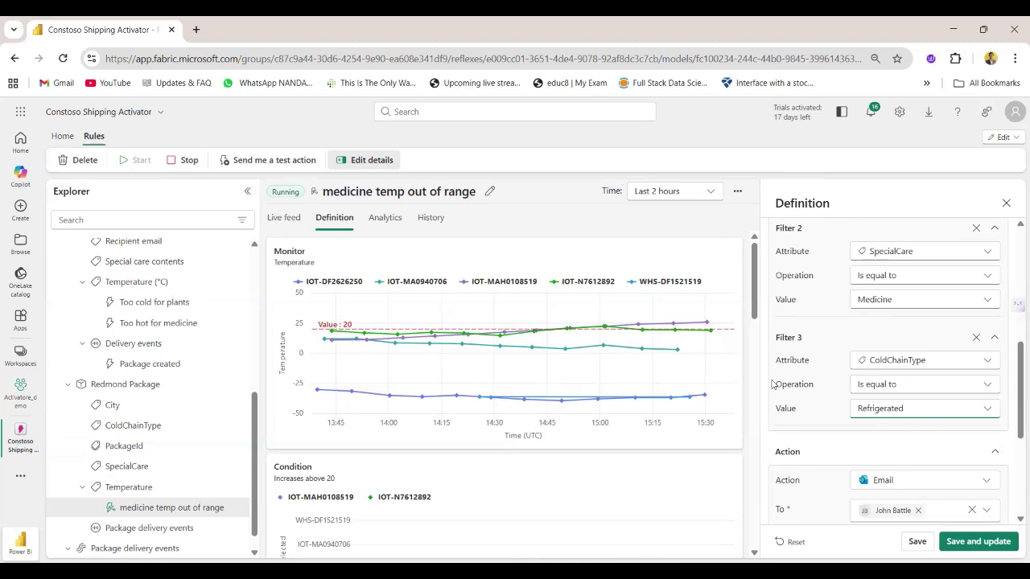
scroll(852, 434, down, 3)
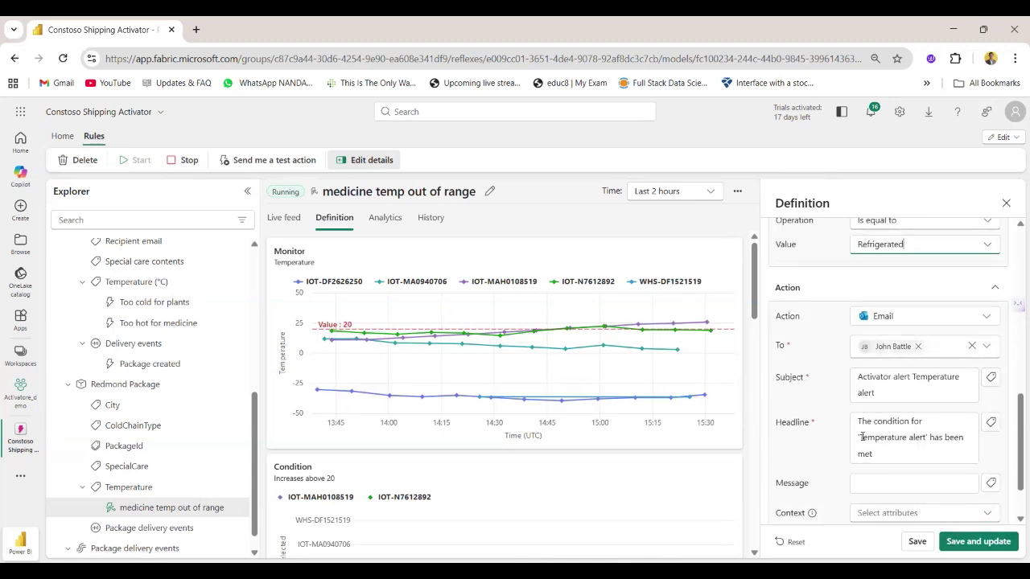
scroll(836, 342, up, 10)
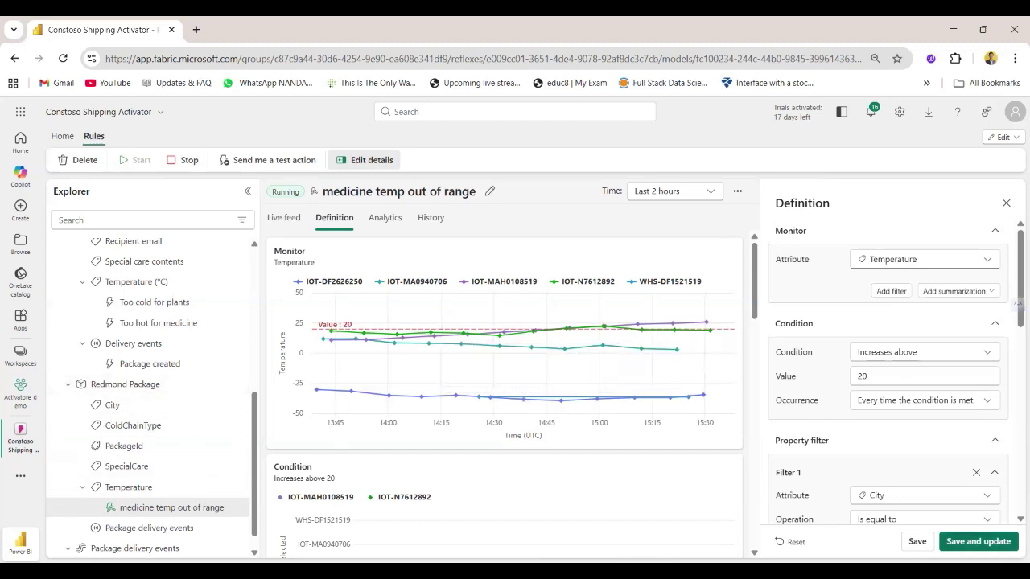
click(980, 542)
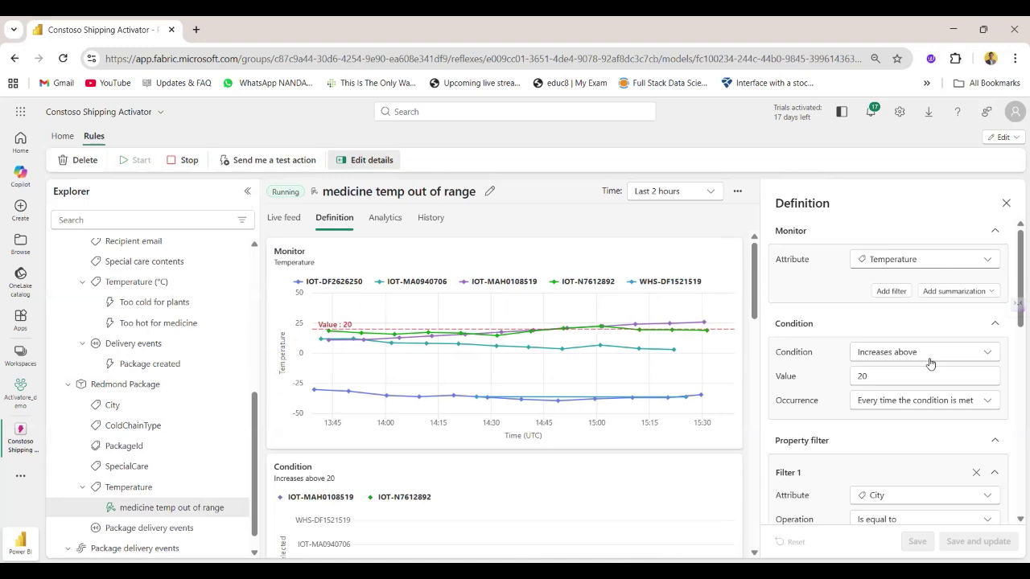
Step: Replace the email action's subject with "Redmond Medical Package outside accepecatable temperature range"
scroll(795, 475, down, 10)
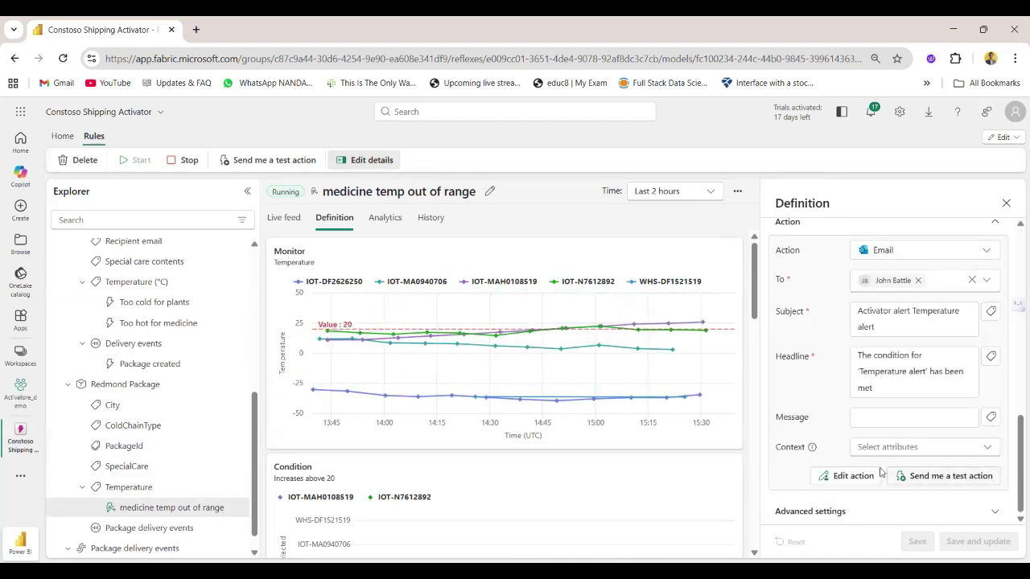
click(853, 476)
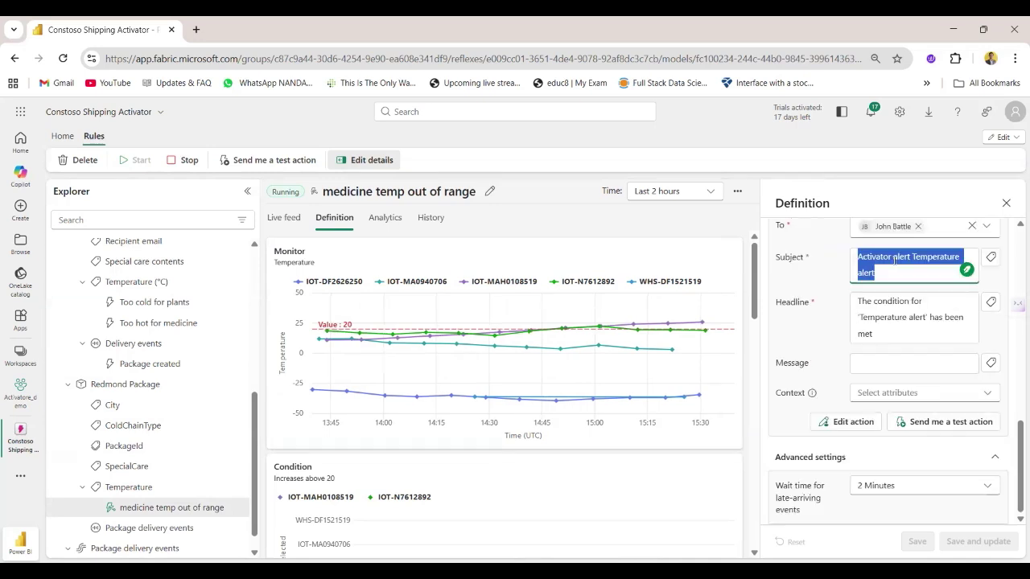
key(BackSpace)
text(R)
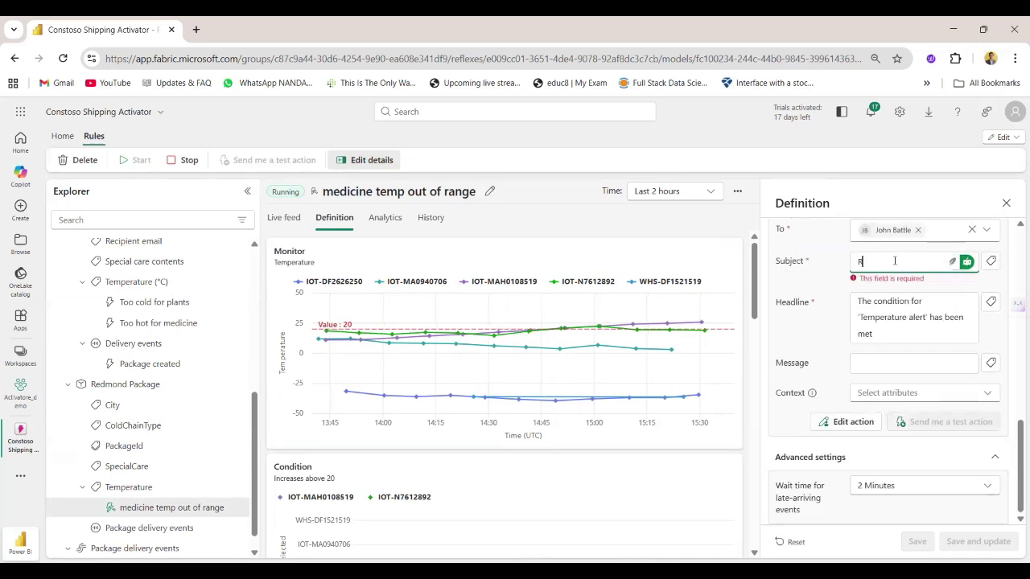
text(edmond Medical Package ouside)
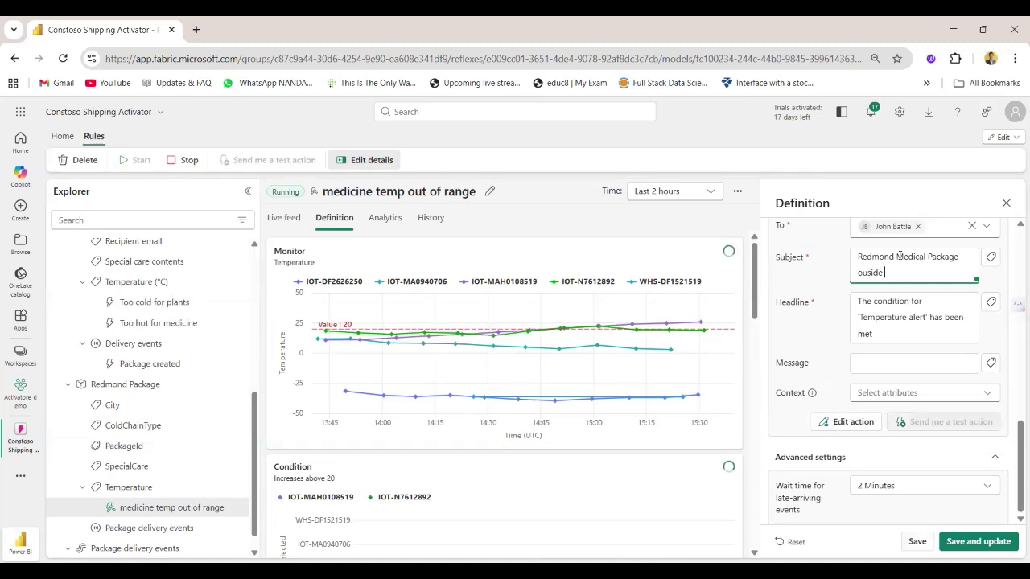
key(BackSpace)
key(BackSpace)
key(BackSpace)
text(tside a)
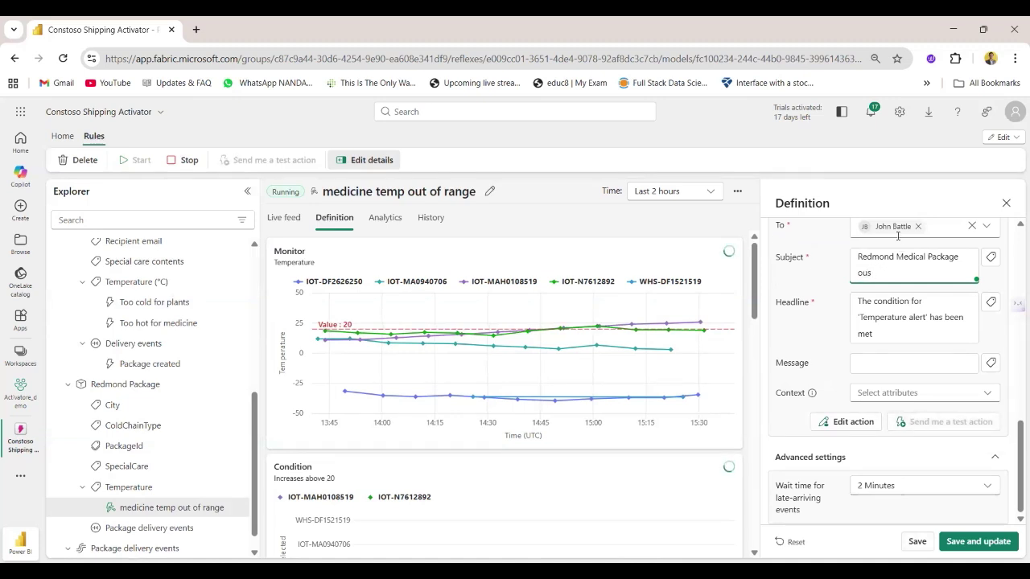
text(ccepecatable ten)
text(perat)
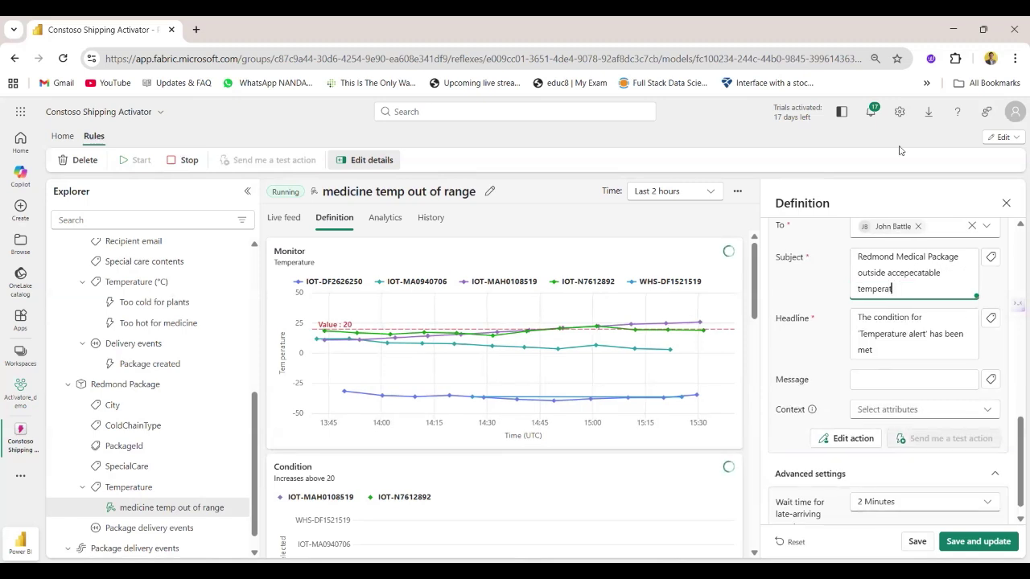
text(ure range)
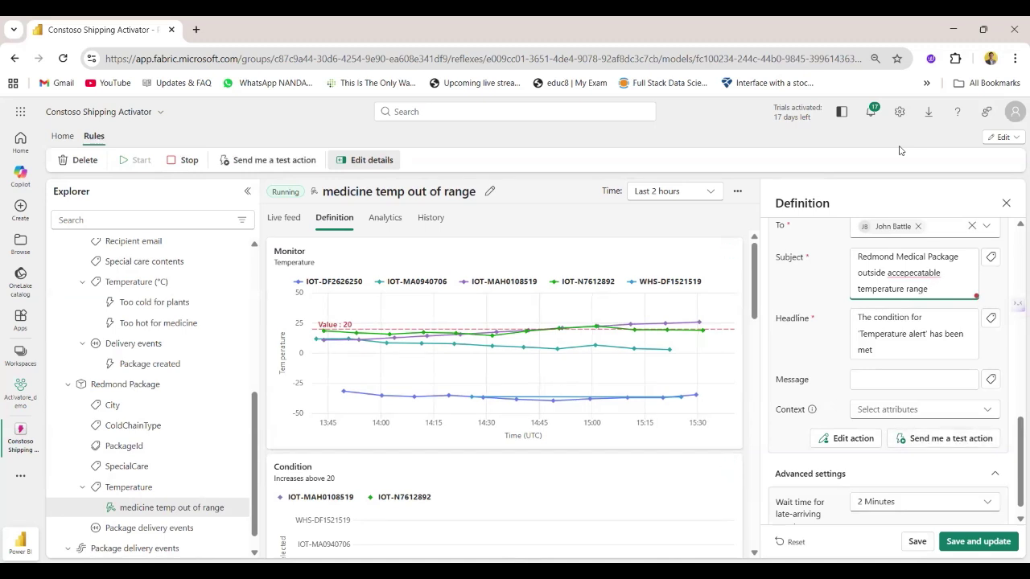
Step: Set the email's headline to "Temperature is too high" and include the Temperature attribute as its context
click(887, 319)
key(ctrl+a)
key(BackSpace)
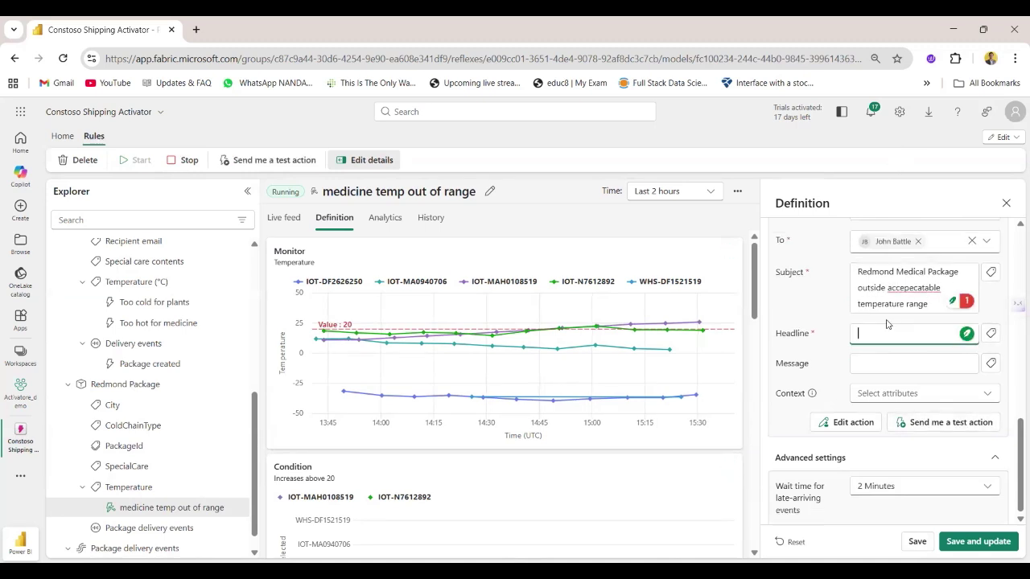
text(Tamperature is too high)
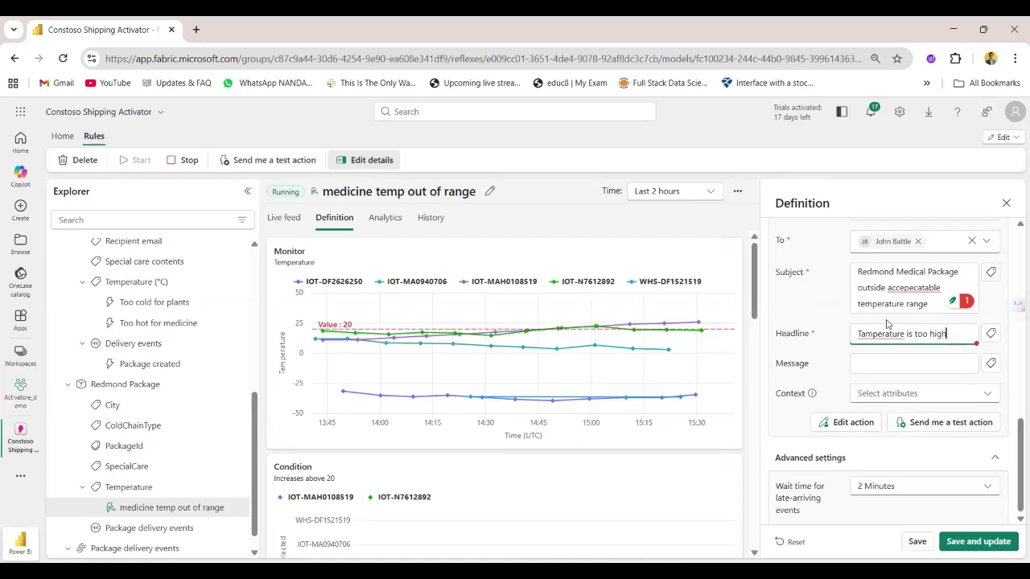
click(907, 395)
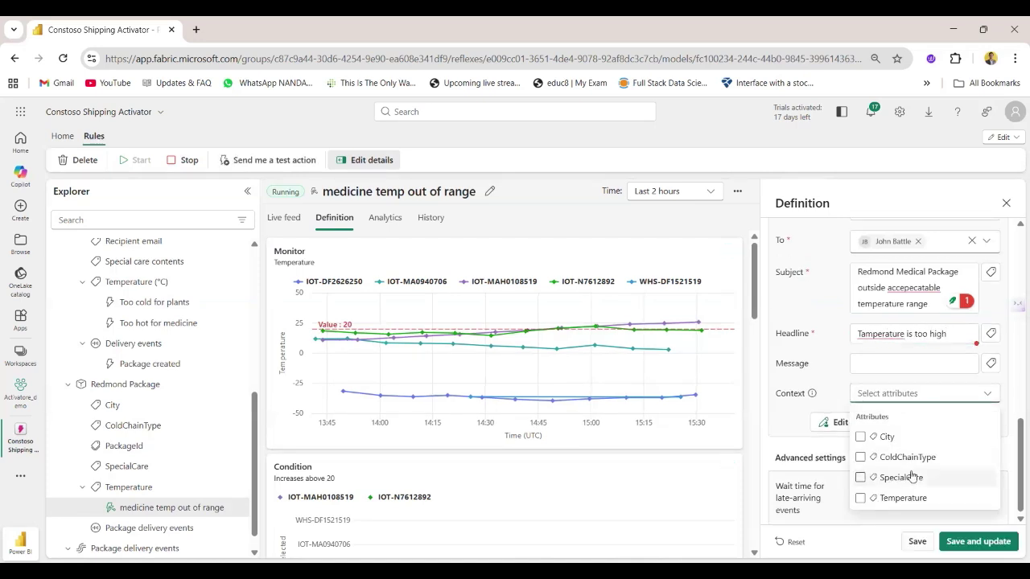
click(900, 498)
mouse_move(880, 335)
click(885, 365)
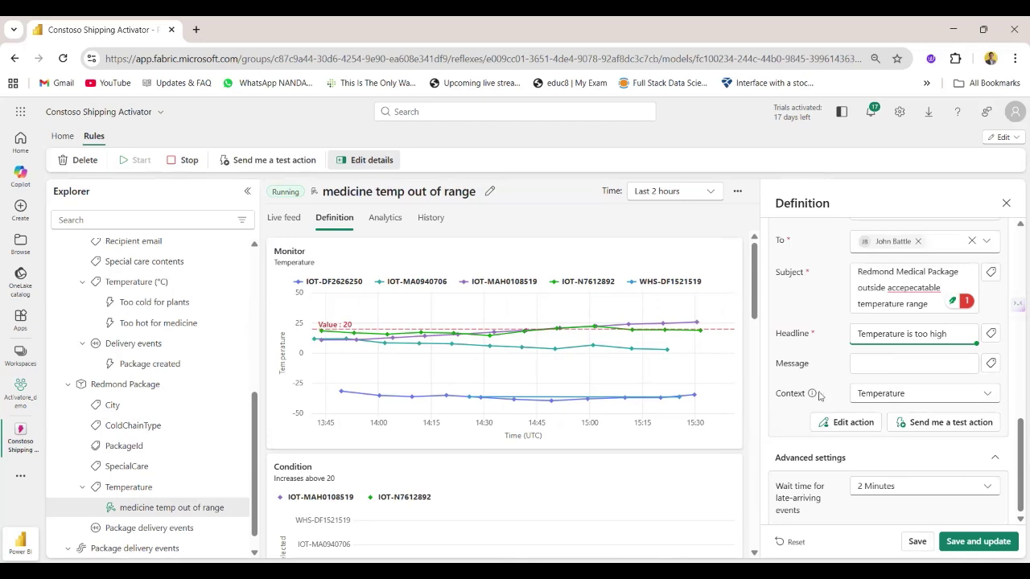
mouse_move(813, 396)
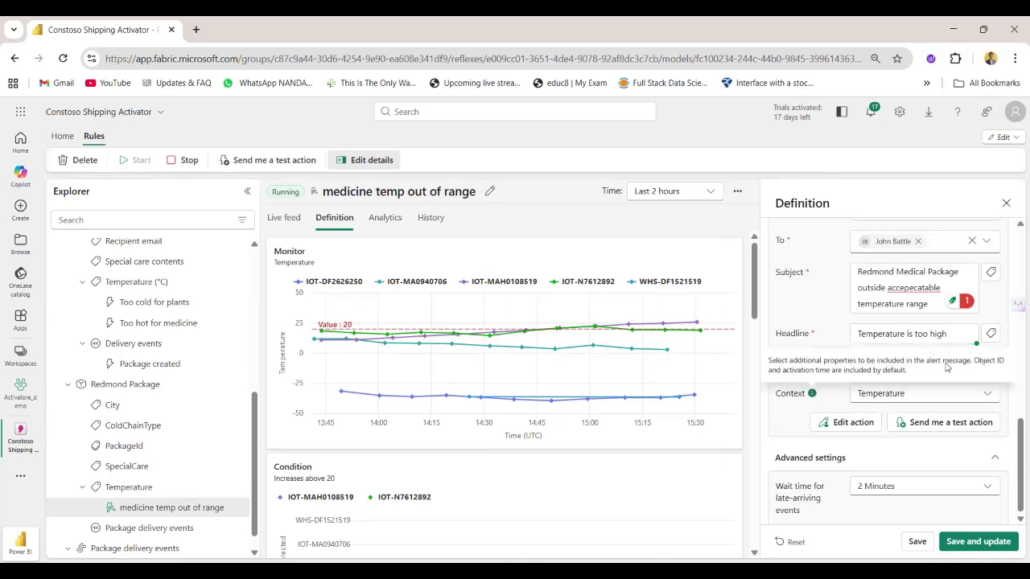
Step: Correct the misspelled word in the email subject to "the acceptable", and save and update the rule
mouse_move(917, 287)
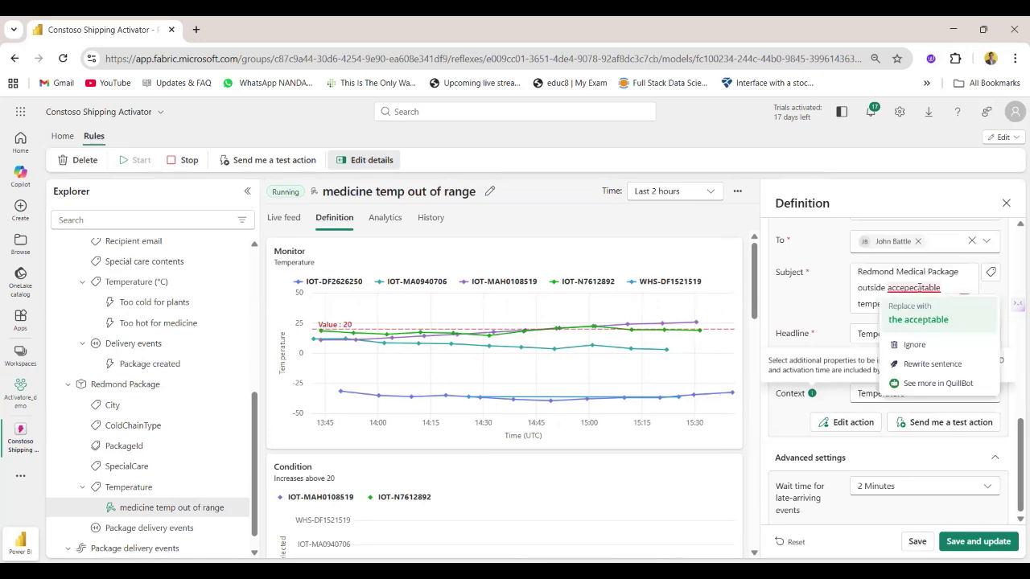
click(918, 320)
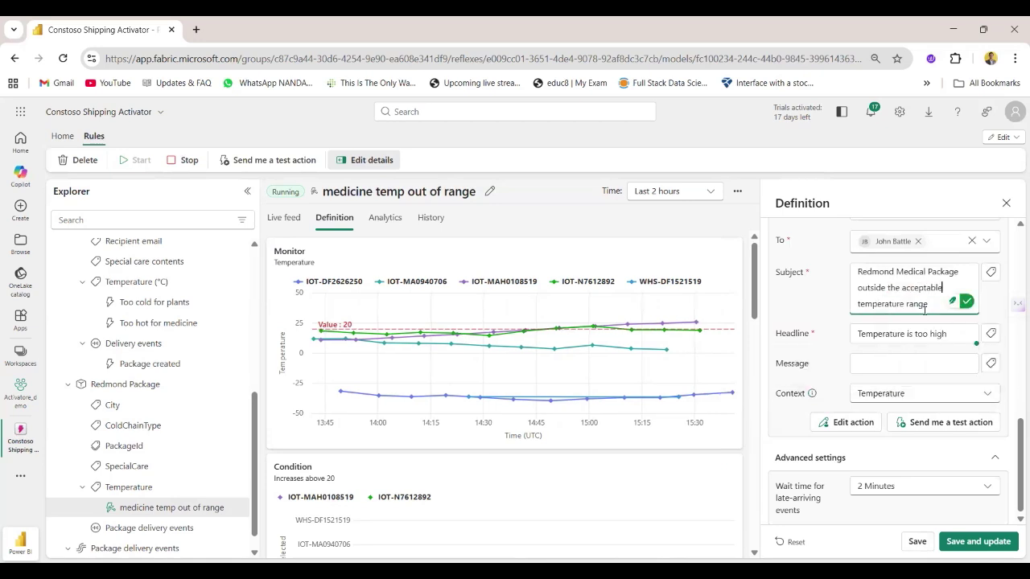
scroll(863, 371, up, 2)
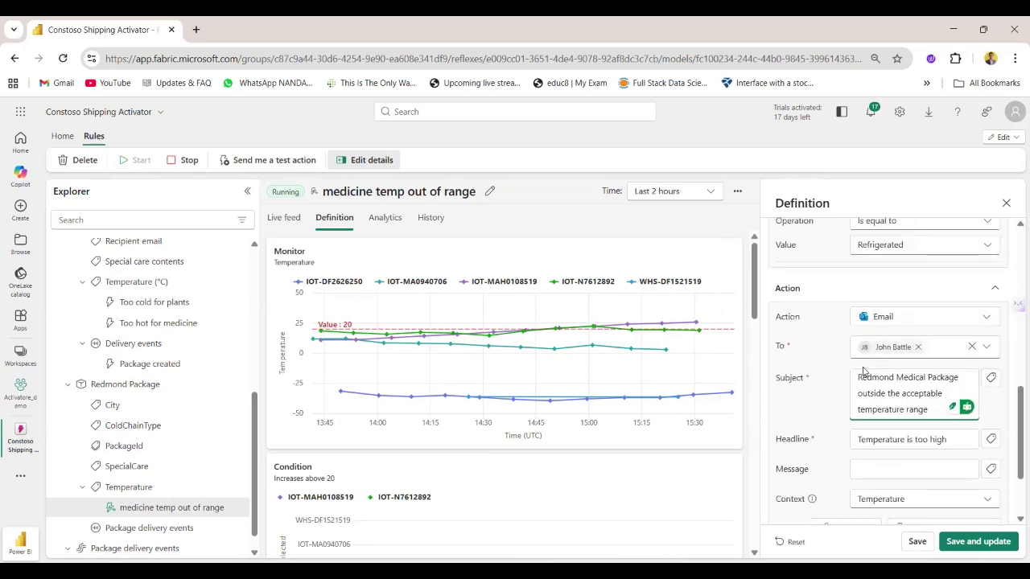
scroll(863, 371, down, 1)
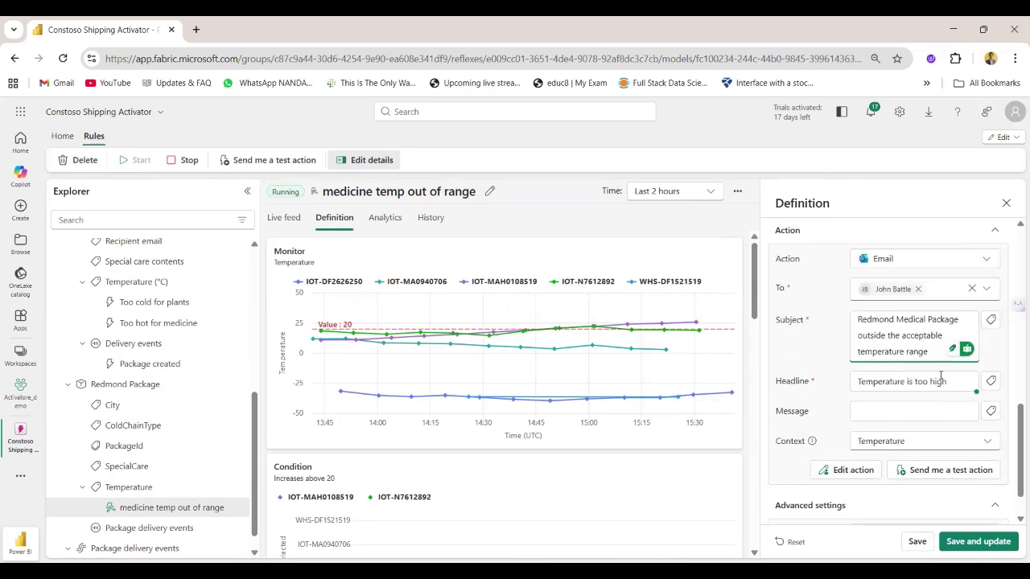
scroll(901, 439, down, 1)
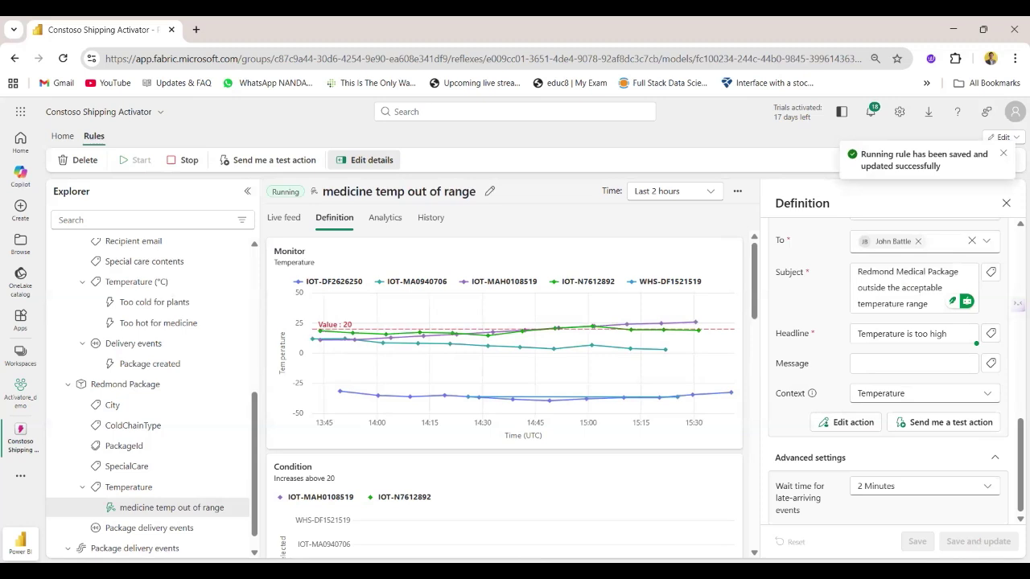
Step: View the rule's charts for the last 2 minutes and hide the IOT-MAH0108519 and IOT-DF2626250 series in the Monitor chart
scroll(562, 438, down, 4)
scroll(561, 437, down, 2)
scroll(560, 437, up, 7)
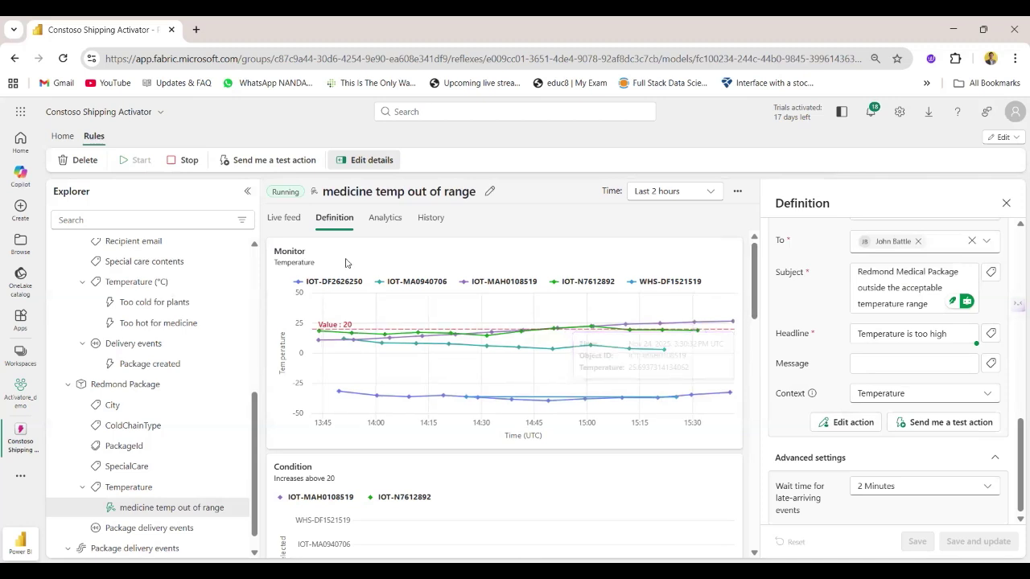
click(666, 191)
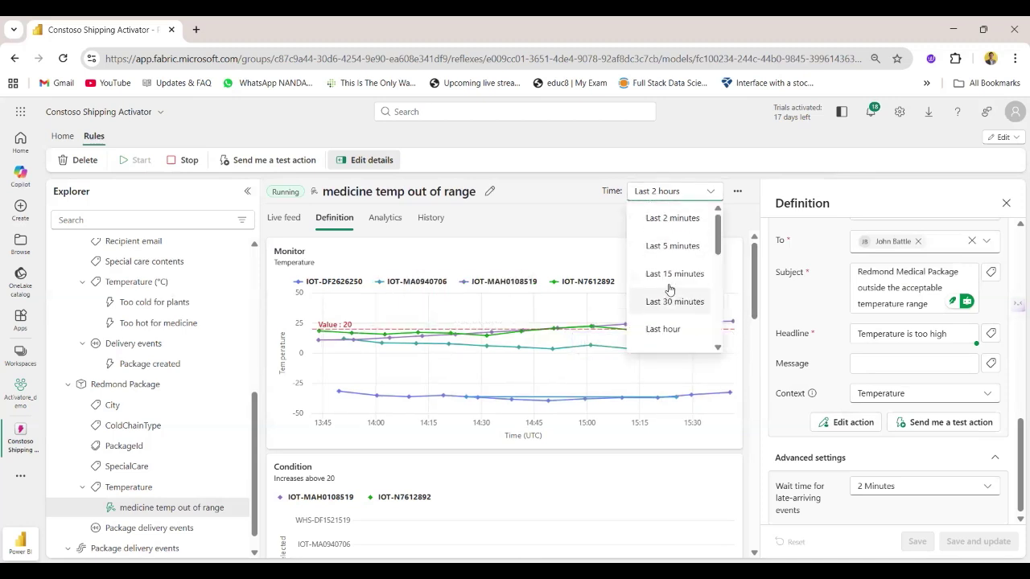
click(675, 218)
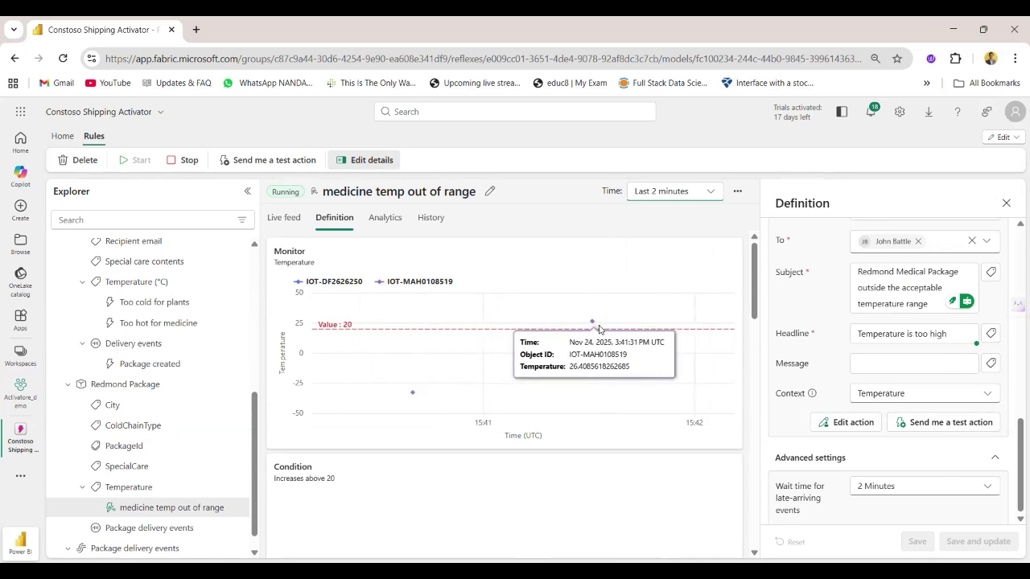
click(428, 284)
click(346, 285)
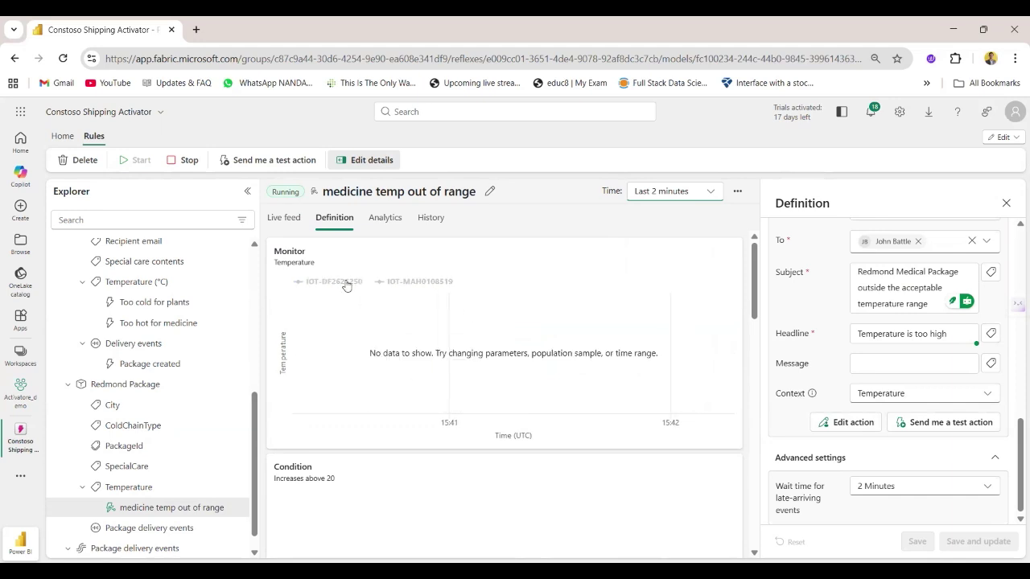
Step: Set the charts' time range to the last hour and send a test action for the rule
click(674, 191)
click(679, 245)
click(680, 192)
click(655, 329)
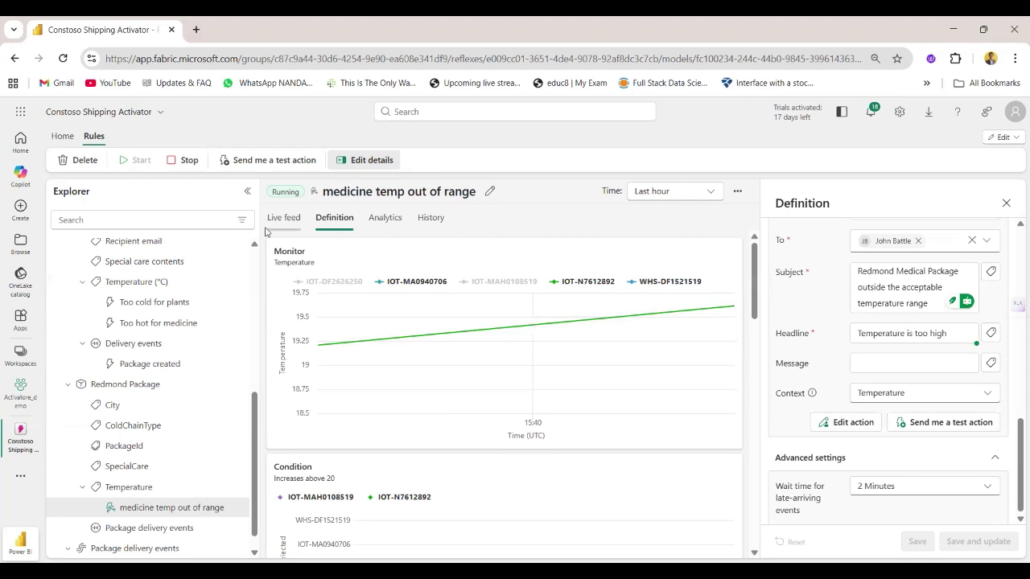
click(267, 159)
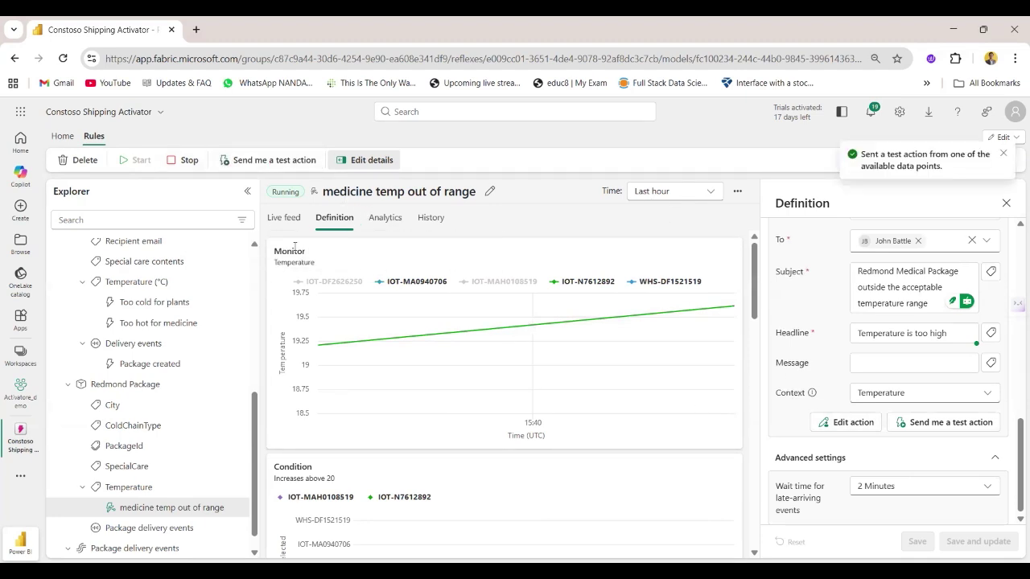
Step: Show the IOT-MAH0108519 series in the Monitor chart and hide IOT-N7612892 and IOT-MA0940706
click(503, 281)
click(587, 281)
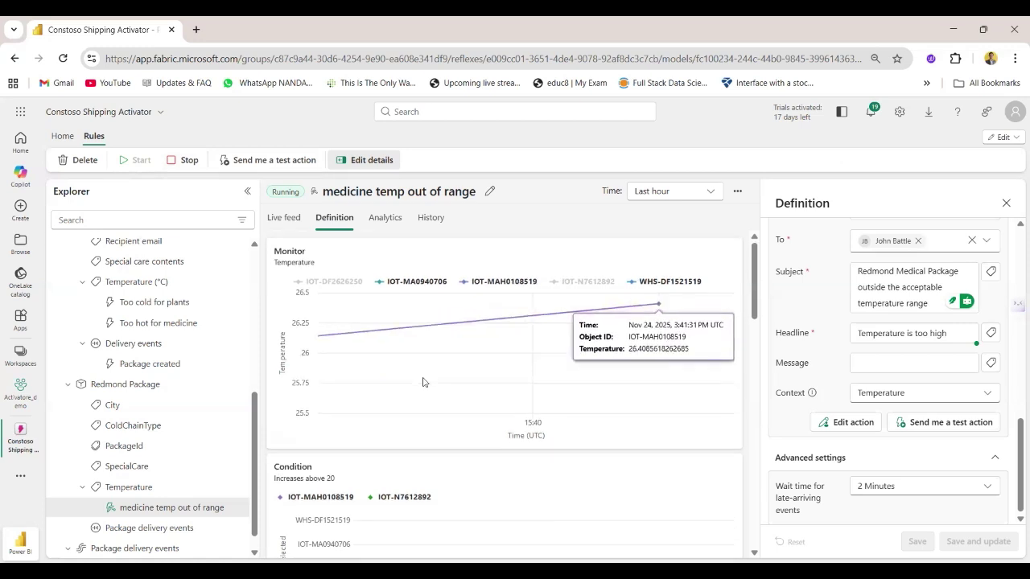
click(408, 283)
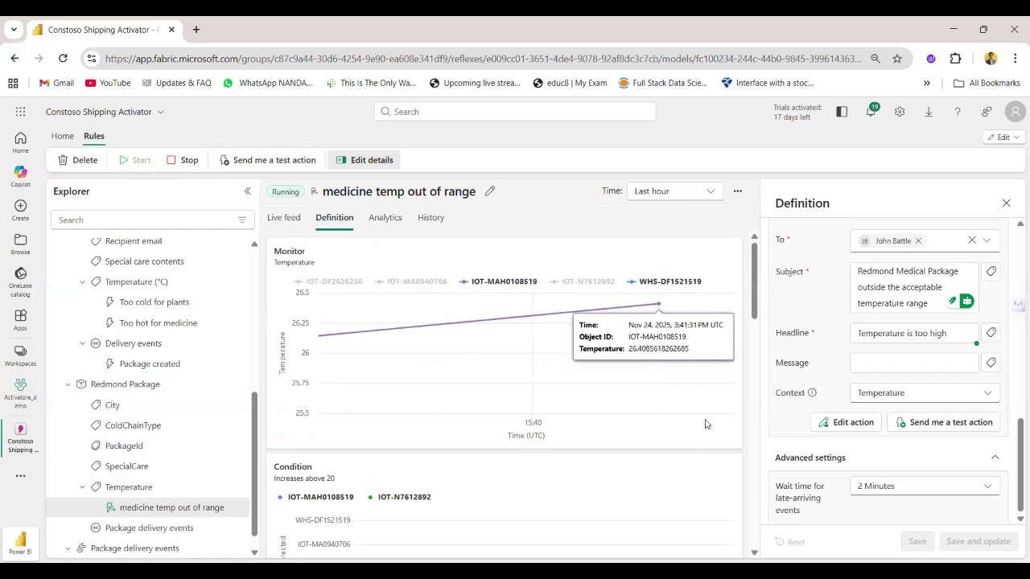
Step: Review the rule's condition, its City, SpecialCare and ColdChainType filters, and the email action's subject and headline
scroll(883, 294, up, 1)
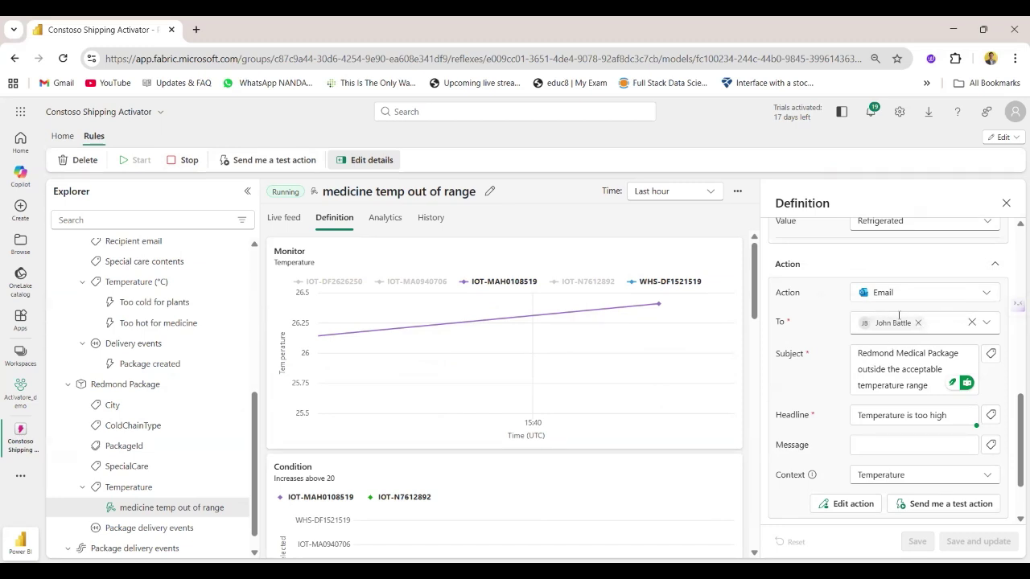
scroll(342, 496, down, 4)
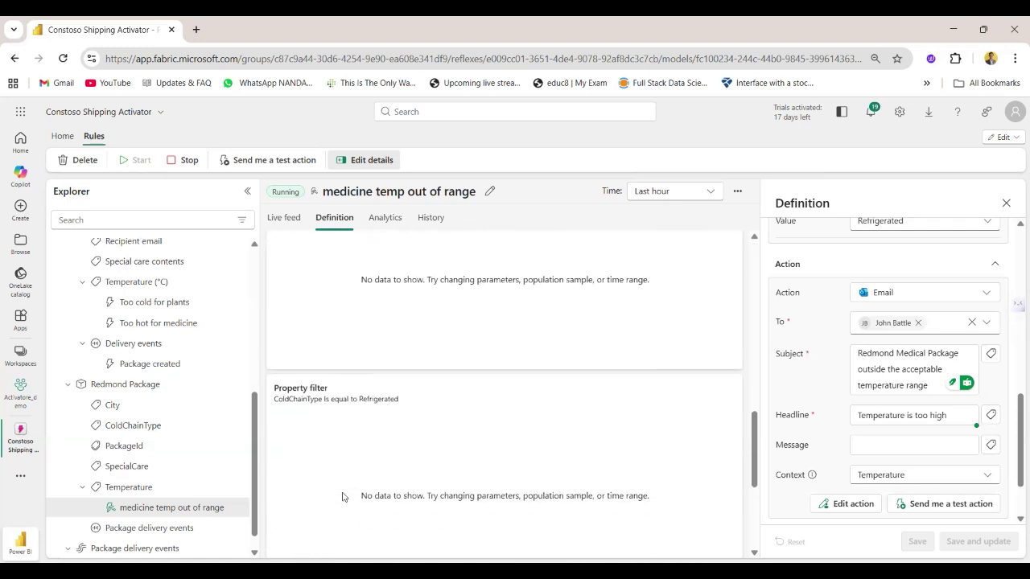
scroll(341, 496, down, 1)
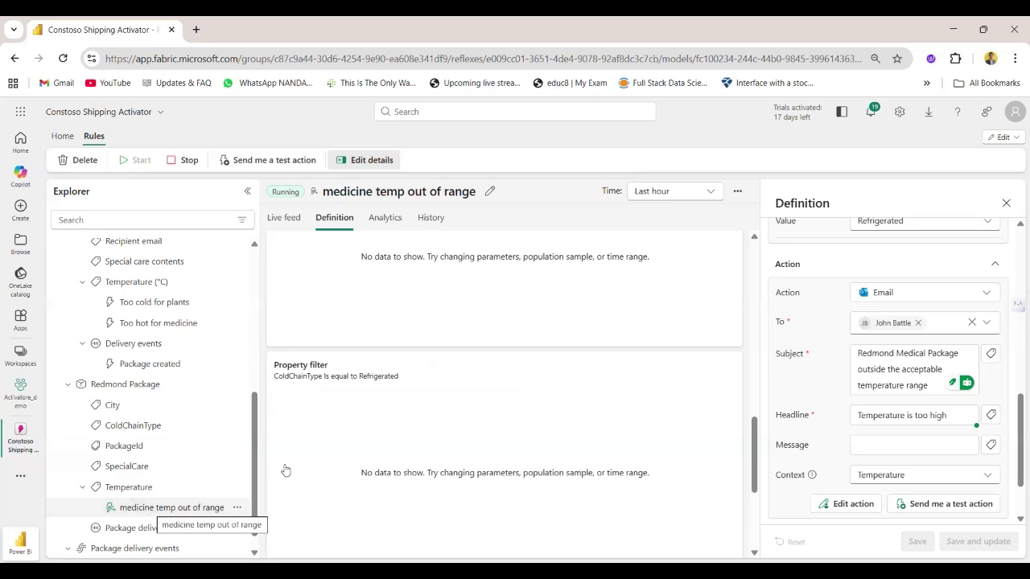
scroll(923, 393, up, 10)
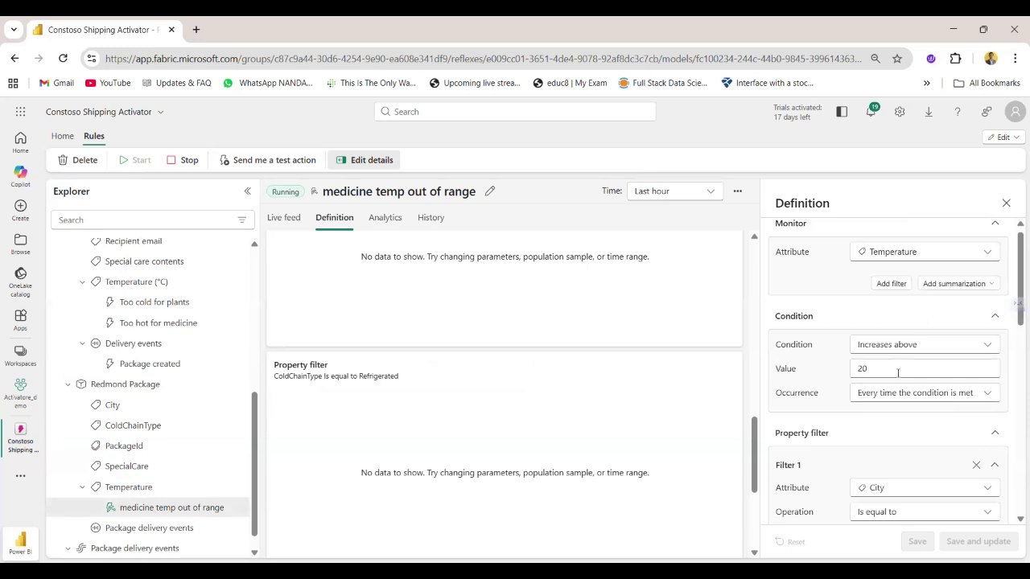
scroll(898, 372, down, 4)
scroll(898, 373, up, 3)
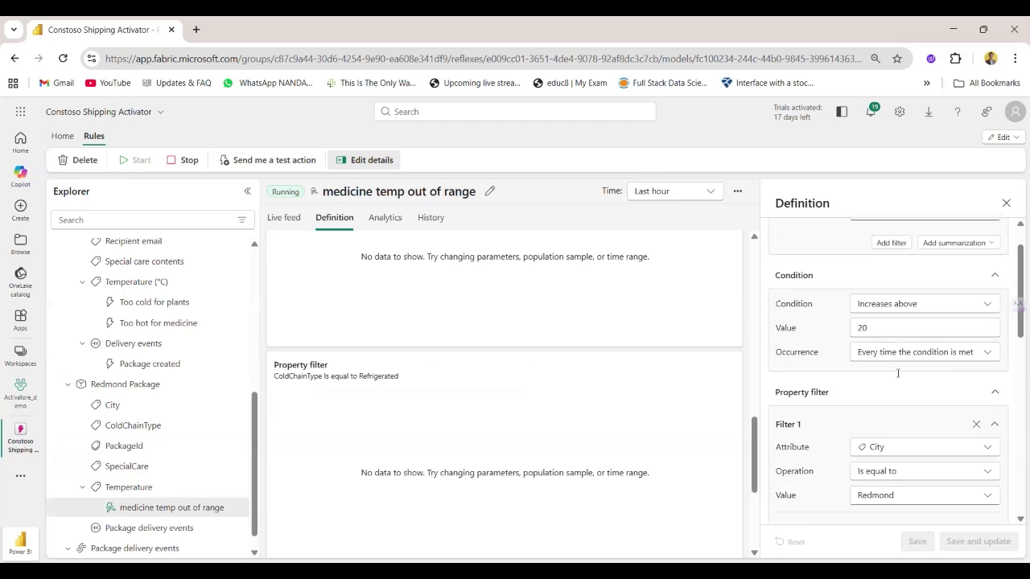
scroll(898, 373, down, 2)
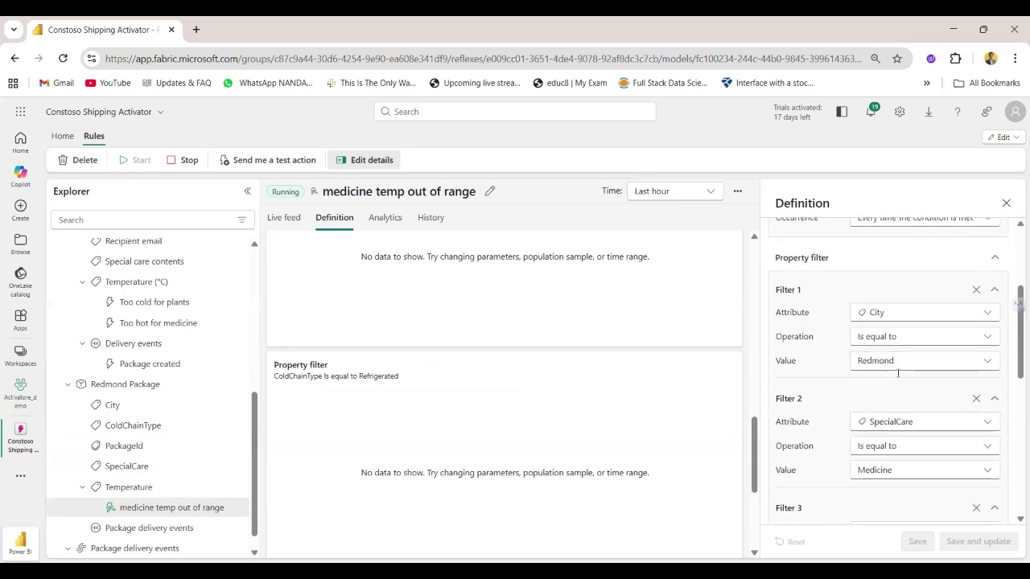
scroll(897, 373, down, 1)
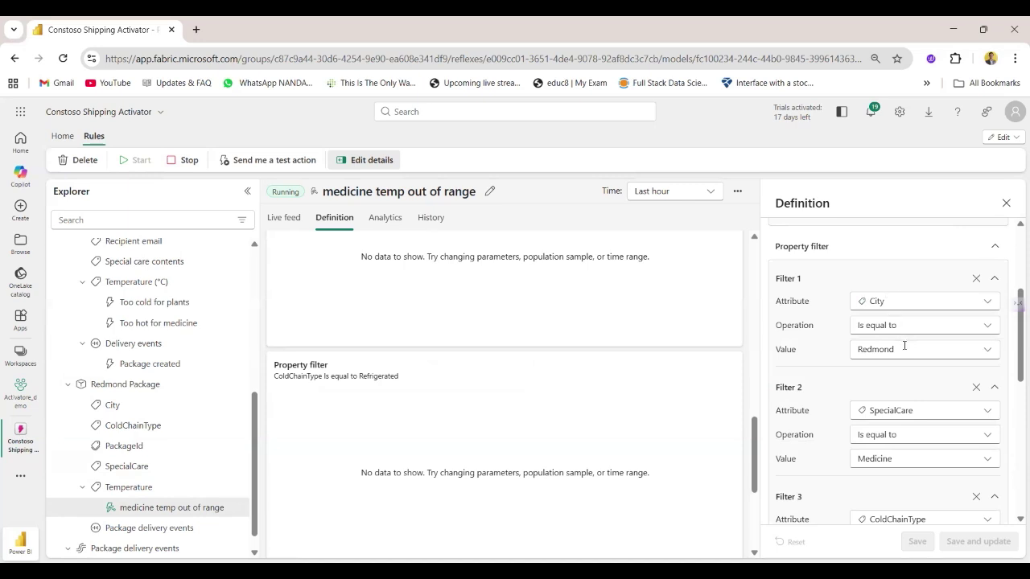
scroll(901, 394, down, 1)
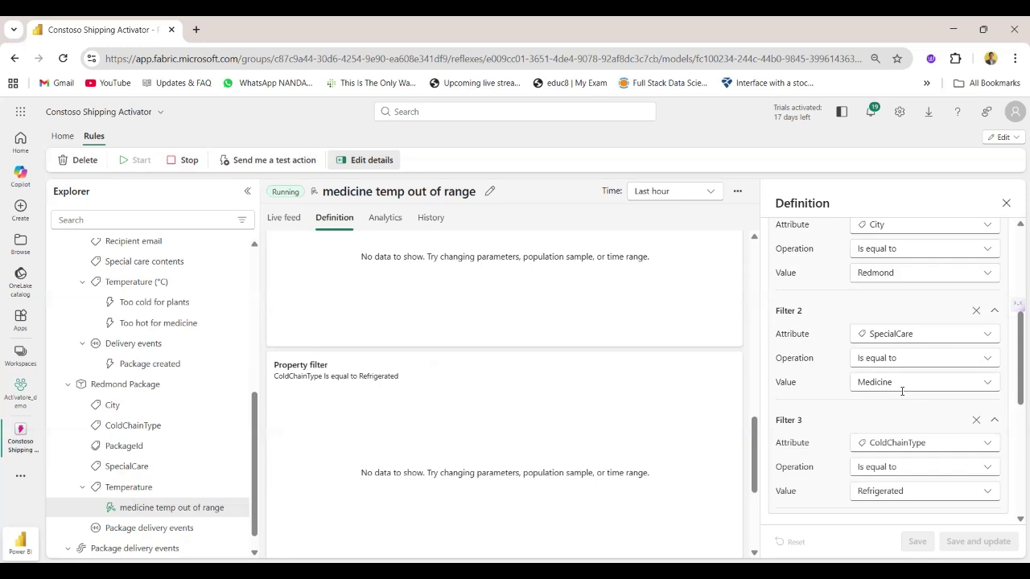
scroll(901, 392, down, 2)
scroll(864, 459, down, 2)
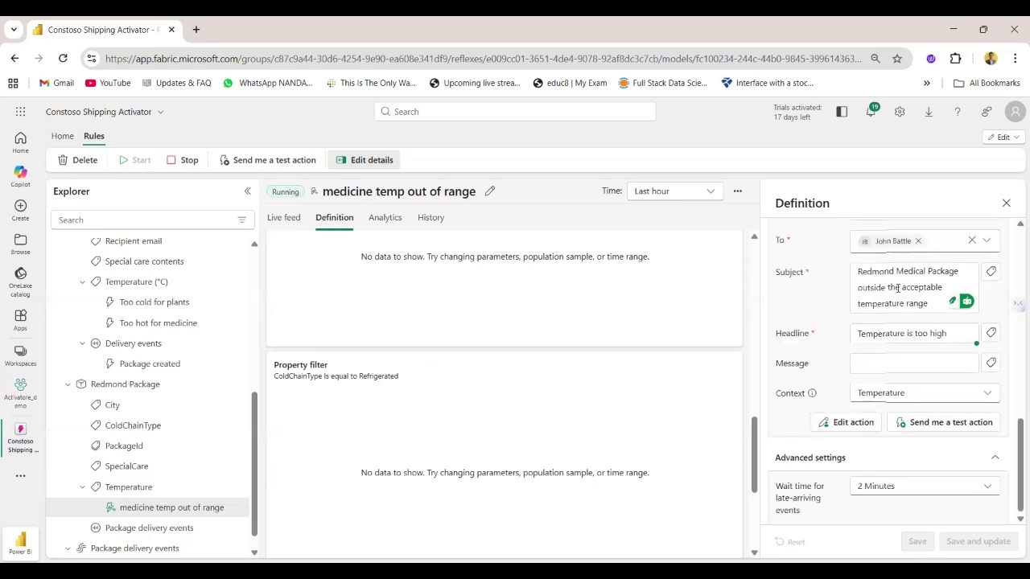
scroll(898, 288, up, 1)
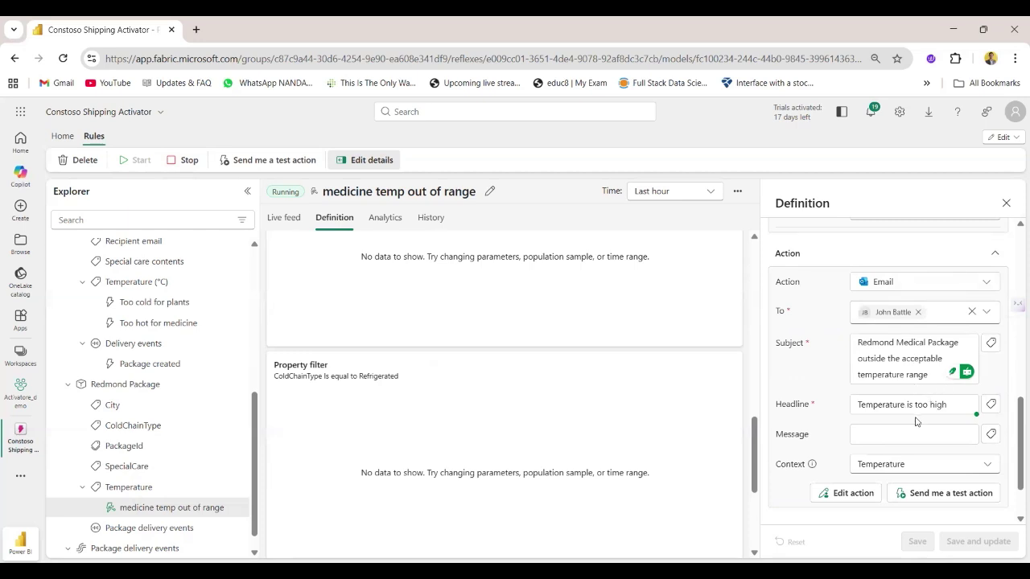
triple_click(893, 405)
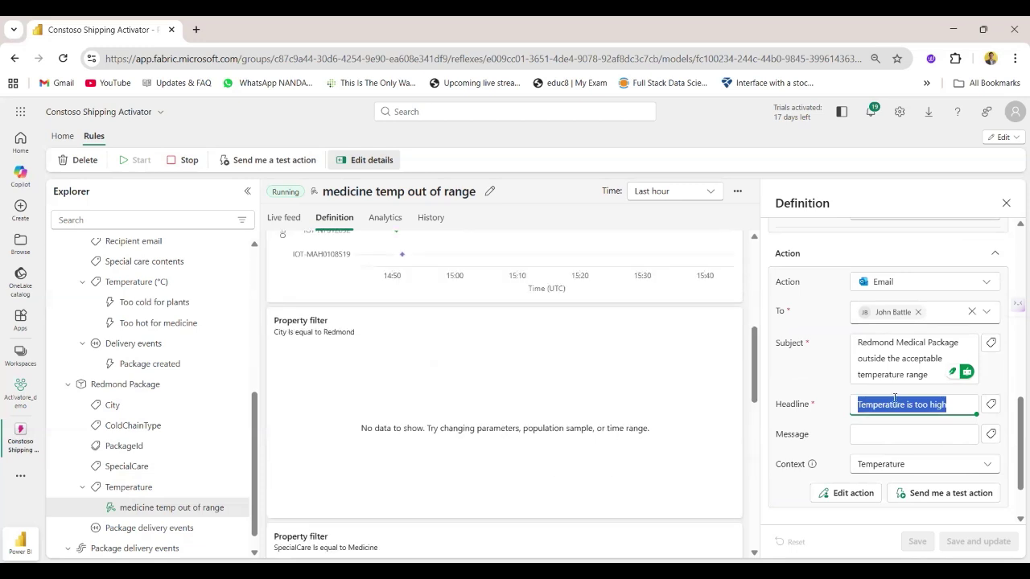
scroll(896, 406, up, 2)
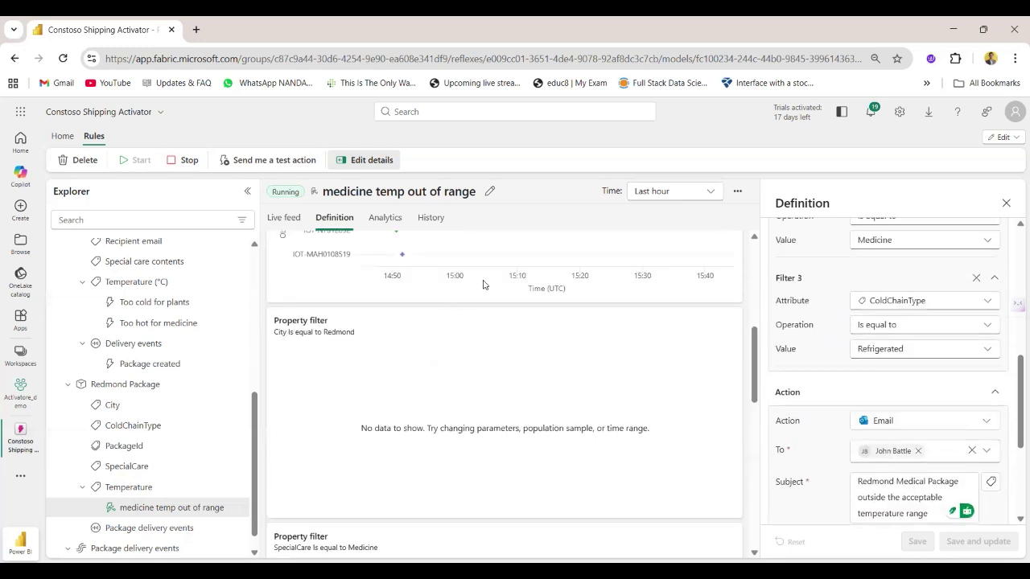
Step: Set the charts' time range to the last 15 minutes and examine the Monitor and property filter charts, hiding the IOT-MAH0108519 series
scroll(536, 416, up, 5)
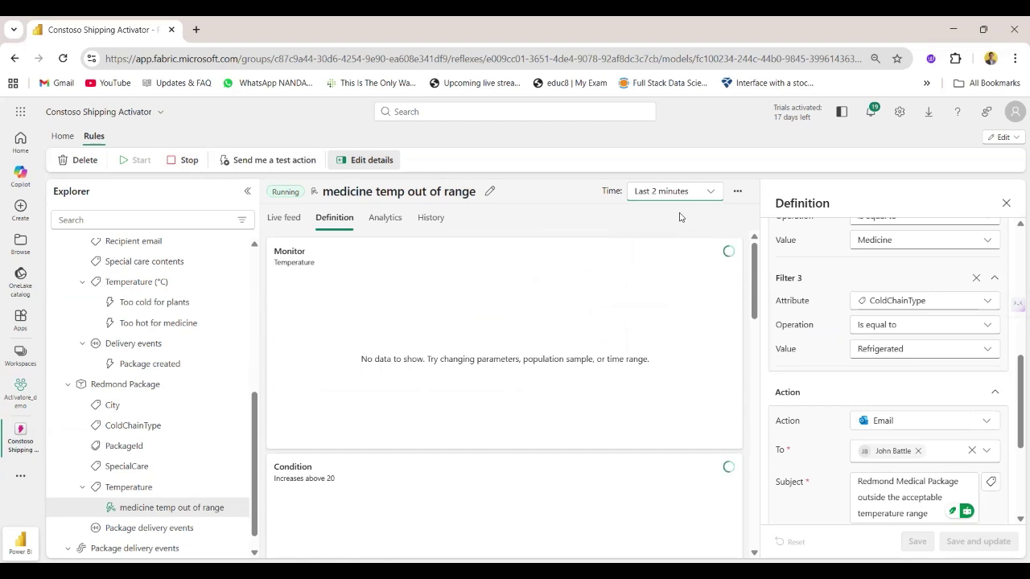
click(676, 197)
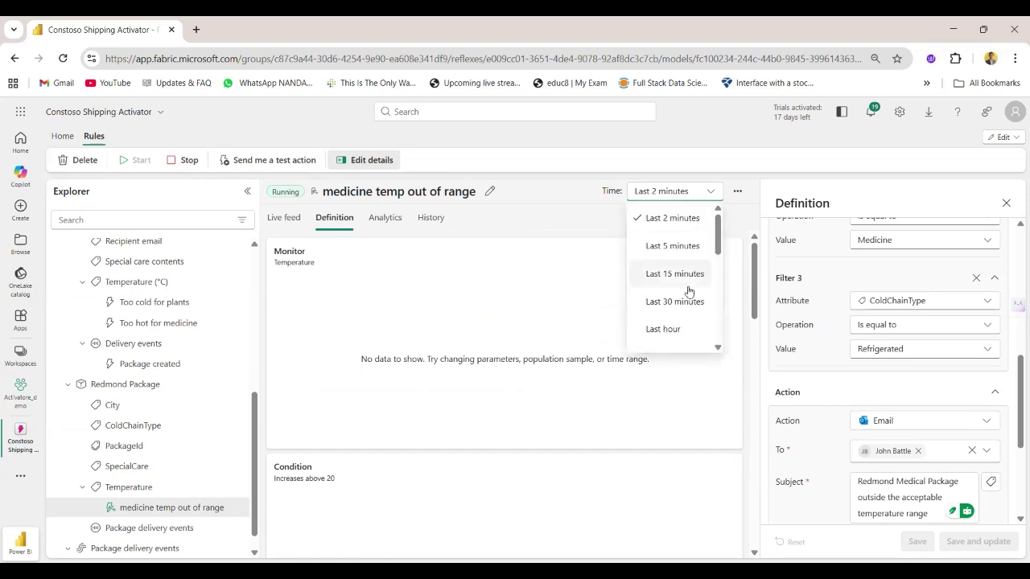
key(Escape)
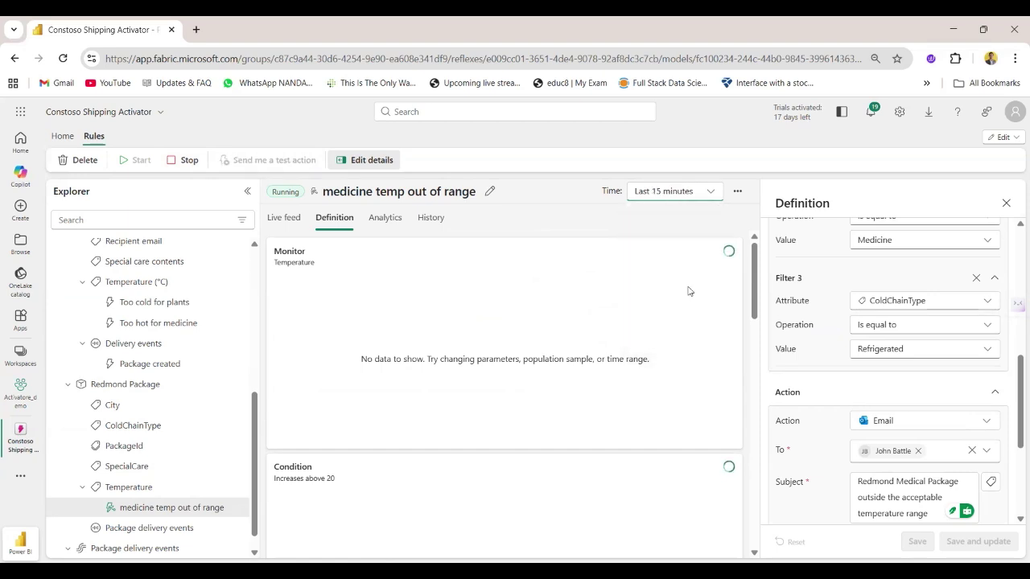
mouse_move(665, 337)
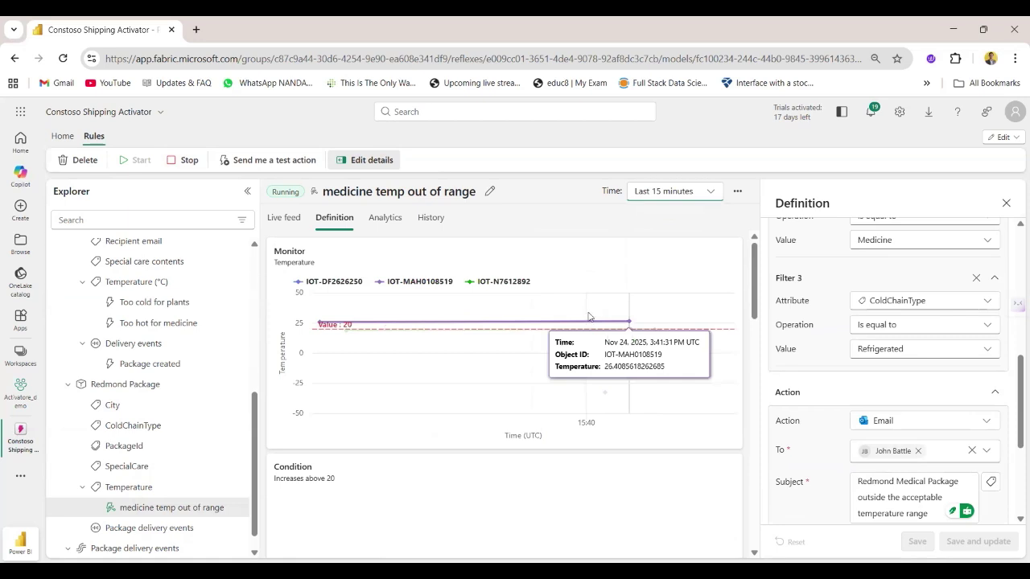
click(437, 288)
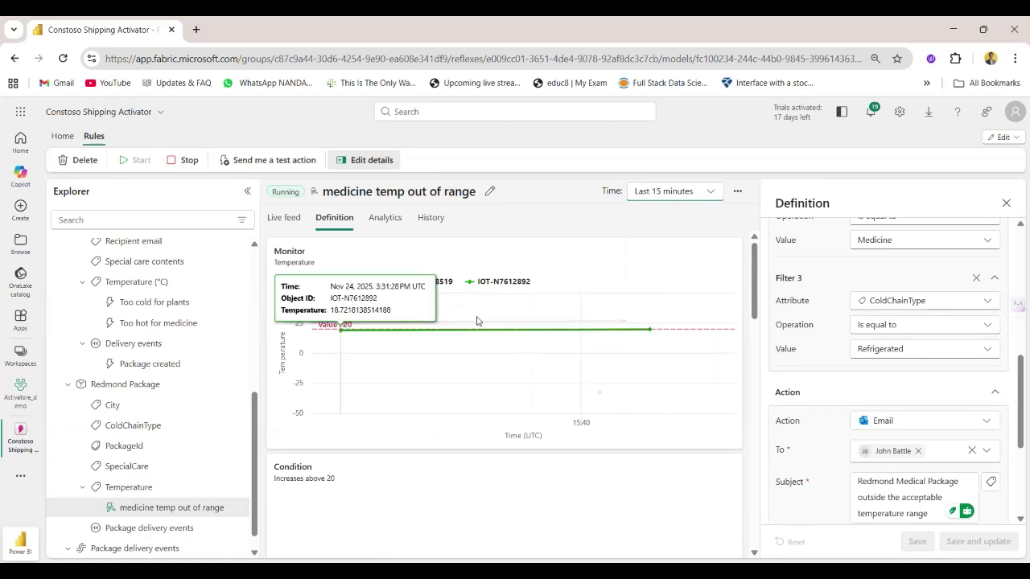
scroll(564, 526, down, 2)
scroll(563, 526, down, 8)
scroll(641, 418, up, 4)
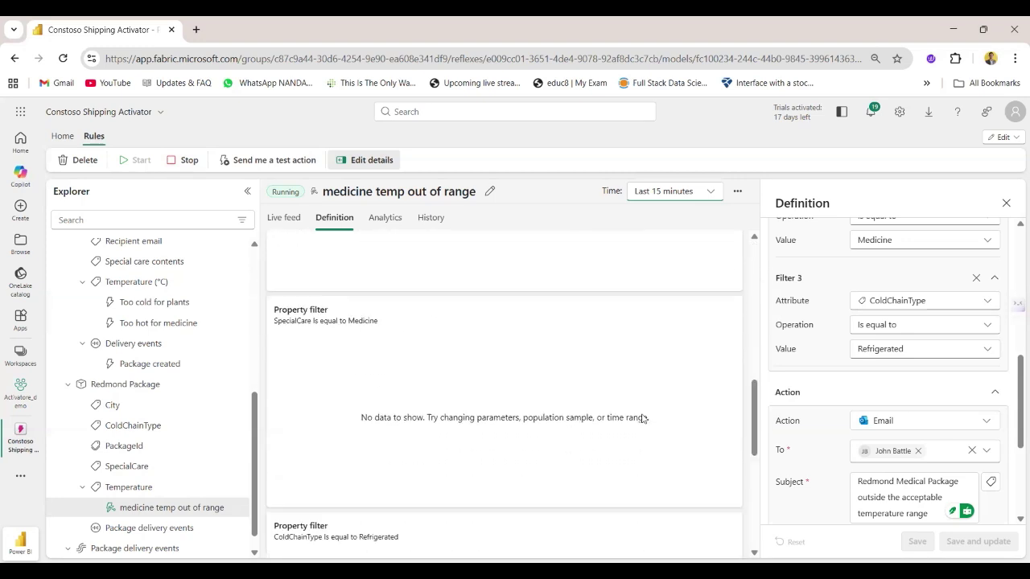
scroll(642, 418, up, 3)
Step: Open the rule's history for the last 30 minutes and examine the activation details across all PackageId values
click(431, 217)
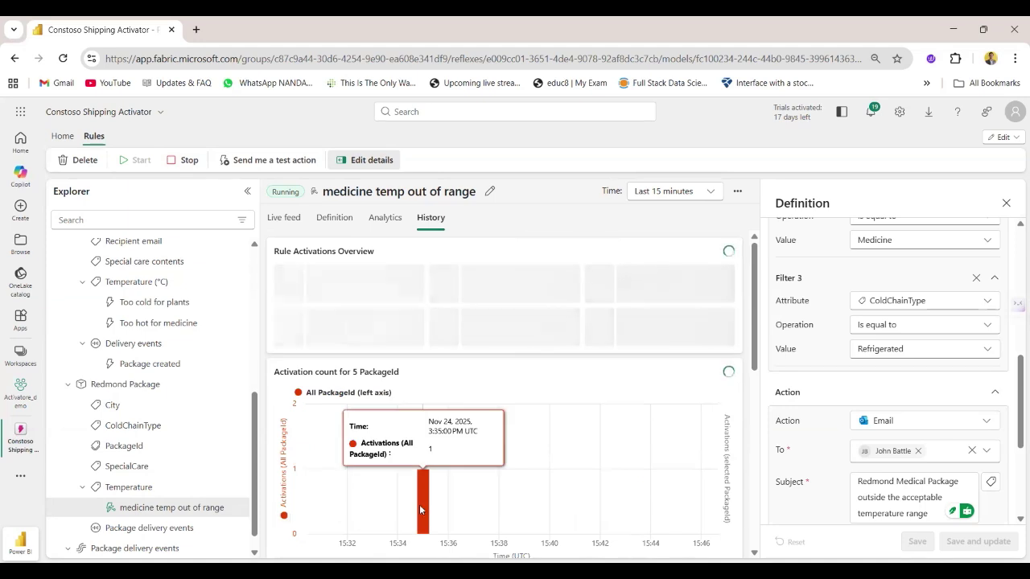
click(655, 194)
click(661, 299)
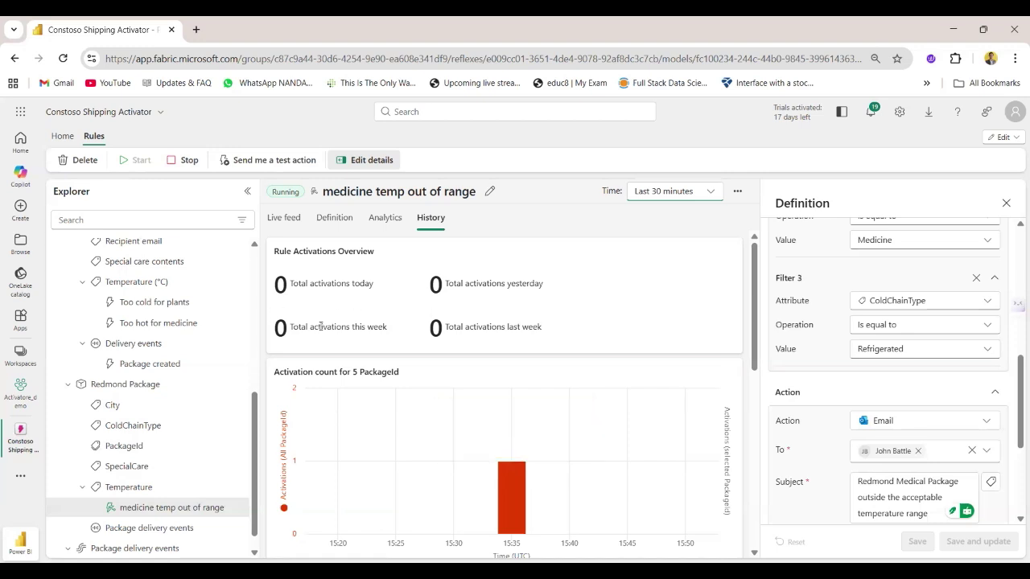
scroll(523, 328, down, 8)
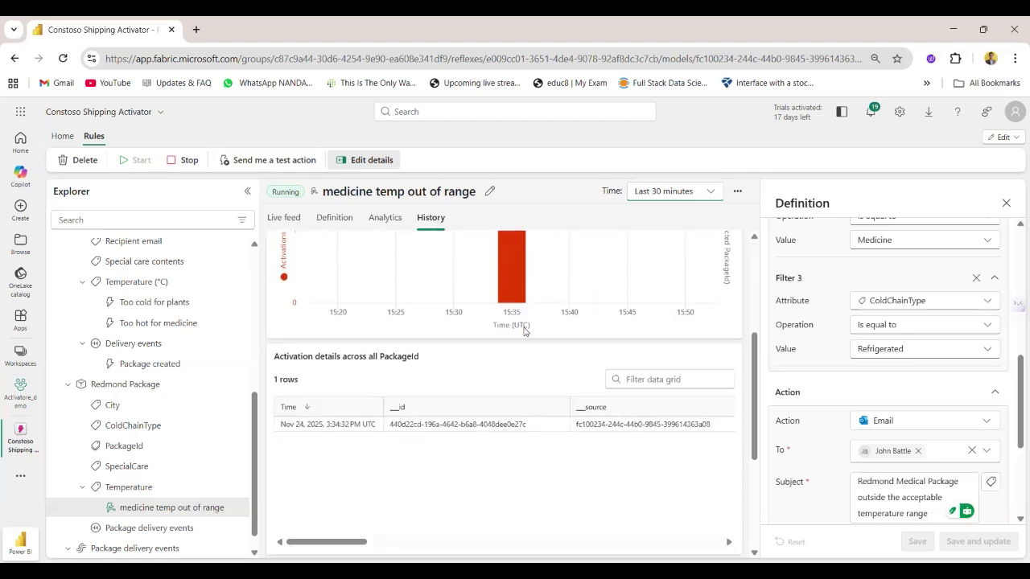
scroll(524, 330, up, 1)
scroll(630, 341, right, 3)
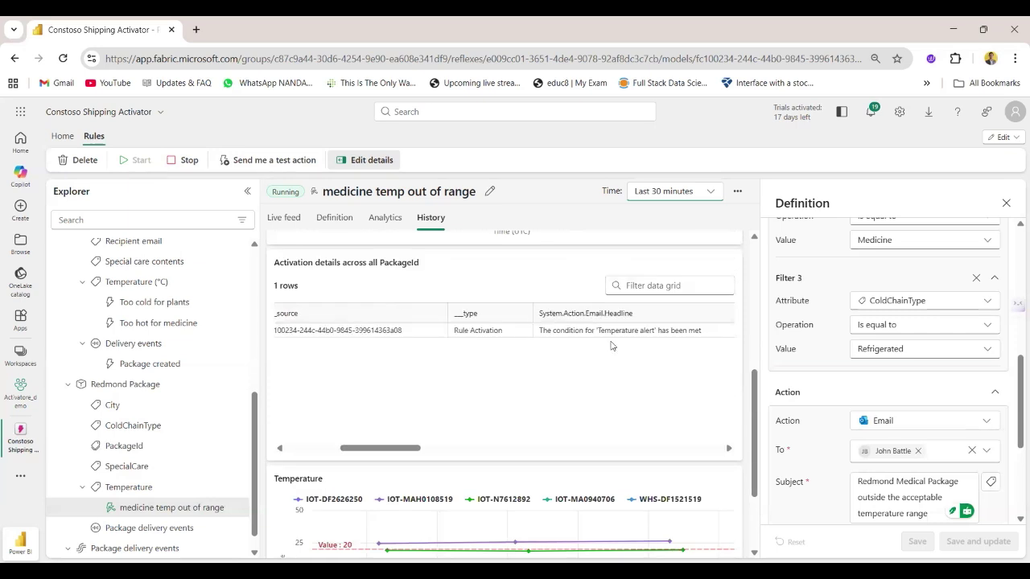
Step: Examine the email, action type and ingestion time columns of the activation details and the history's Temperature chart
scroll(611, 346, right, 5)
scroll(610, 346, right, 1)
drag(453, 330, 427, 331)
triple_click(427, 330)
scroll(426, 333, down, 3)
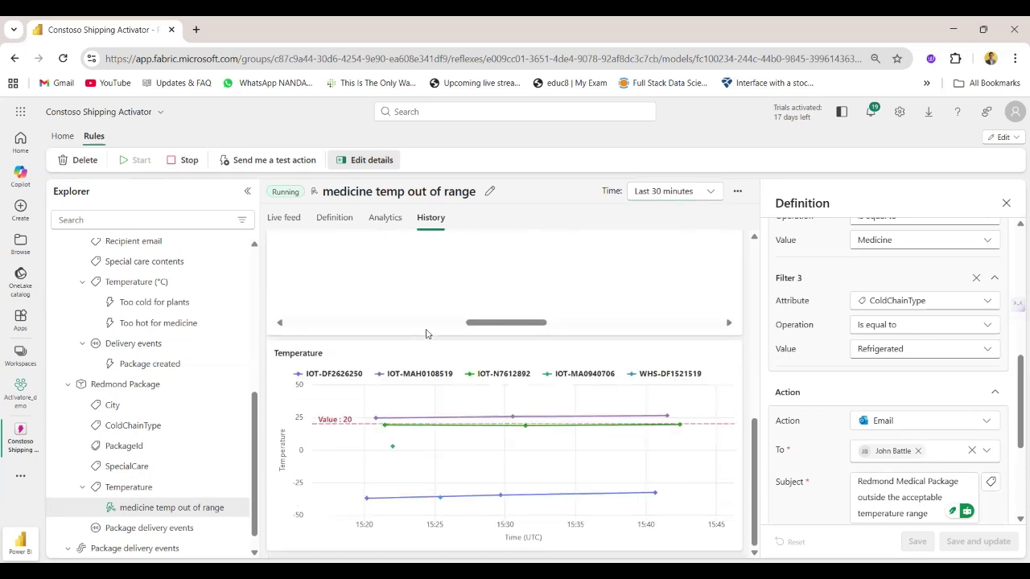
mouse_move(500, 495)
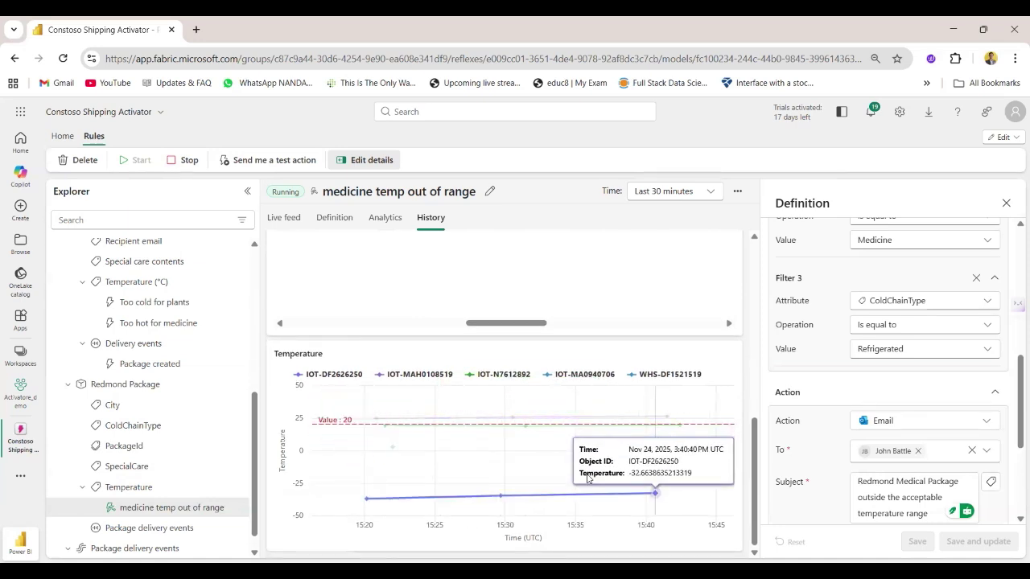
scroll(482, 362, up, 10)
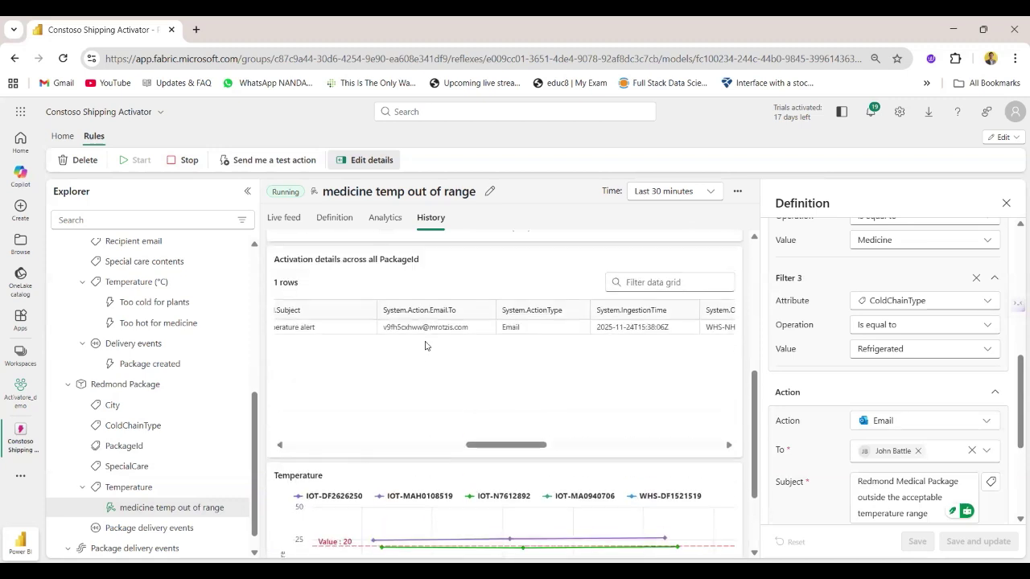
Step: Check the Analytics and Live feed views and stop the medicine temp out of range rule
click(374, 218)
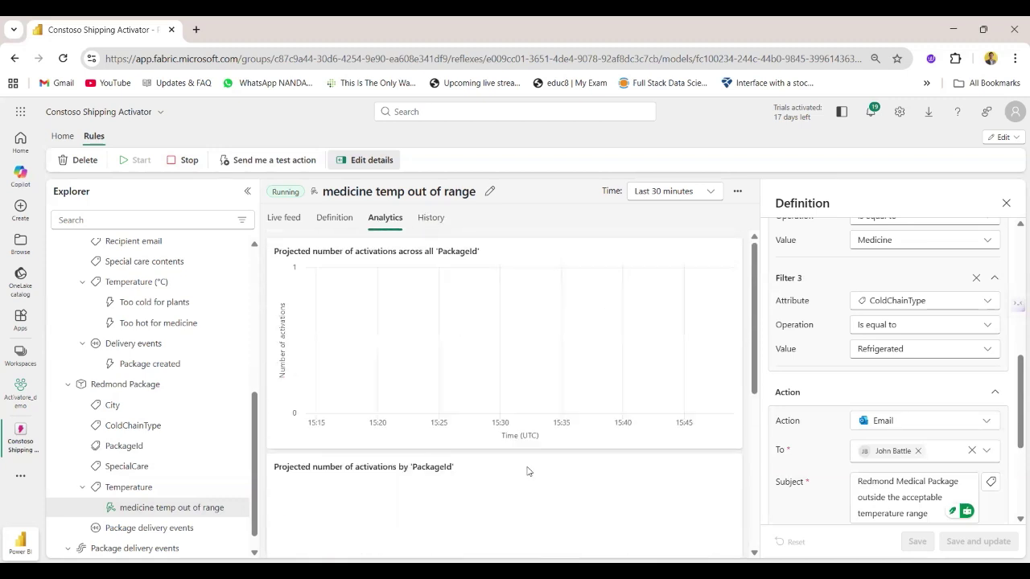
click(288, 219)
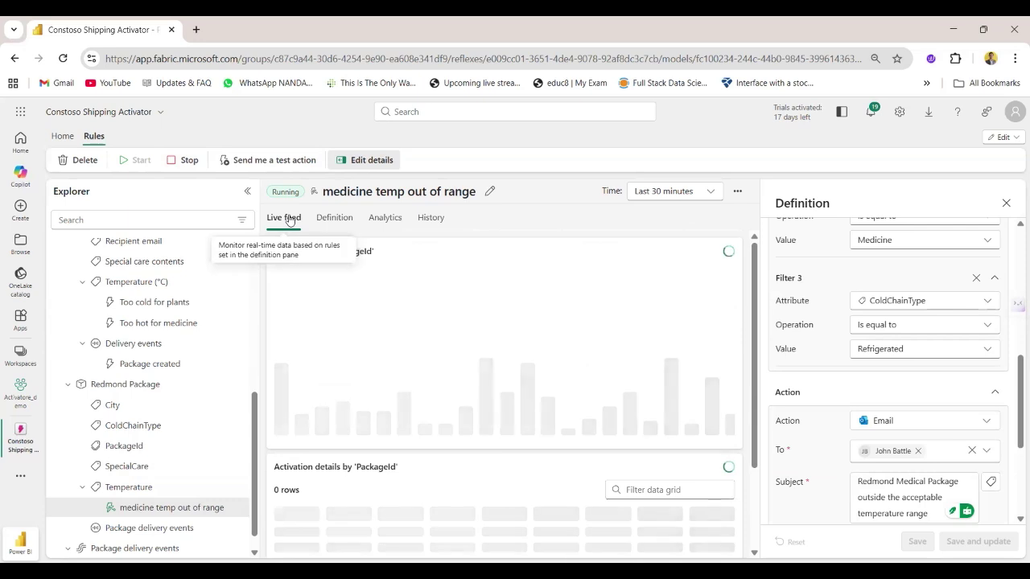
click(189, 160)
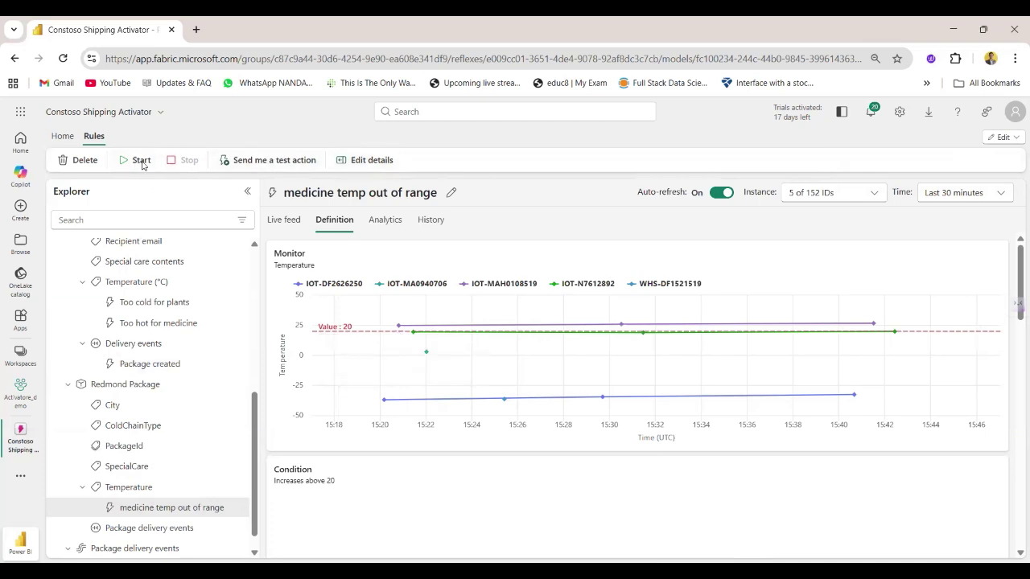
Step: Examine the stopped rule's Monitor chart in Definition and its projected activations by PackageId in Analytics
scroll(839, 266, down, 2)
scroll(839, 267, up, 2)
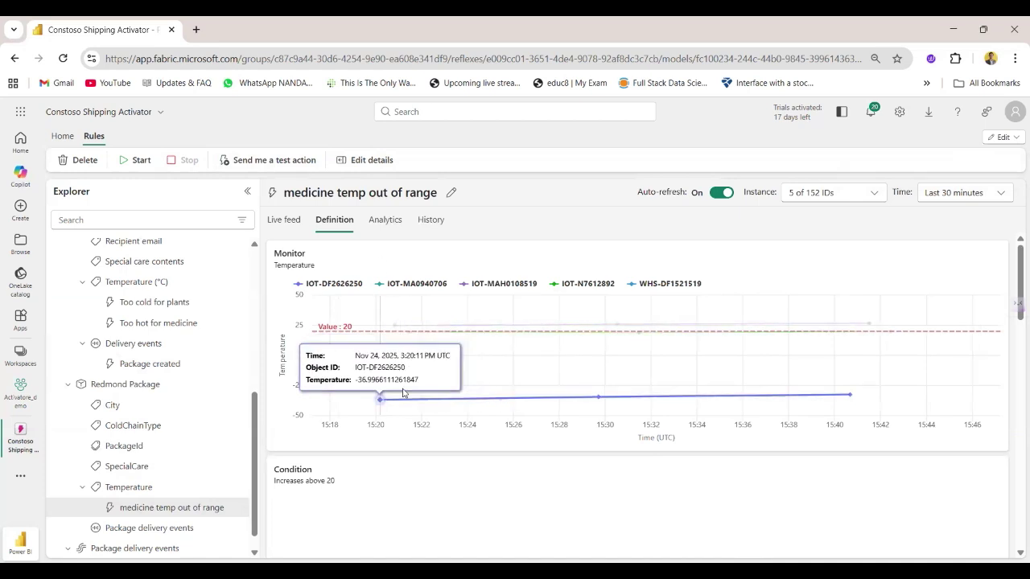
click(291, 222)
click(321, 225)
click(317, 220)
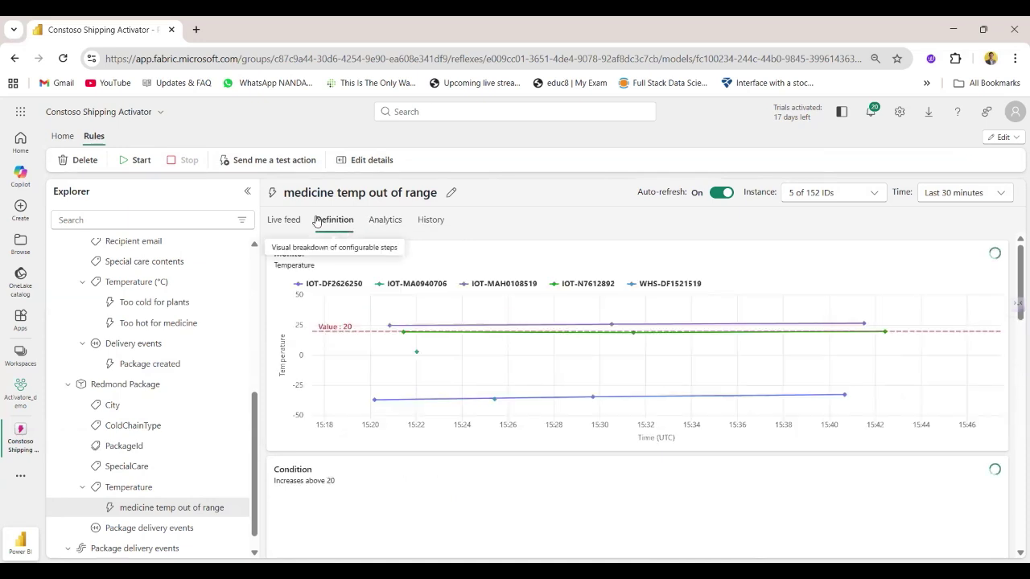
click(374, 221)
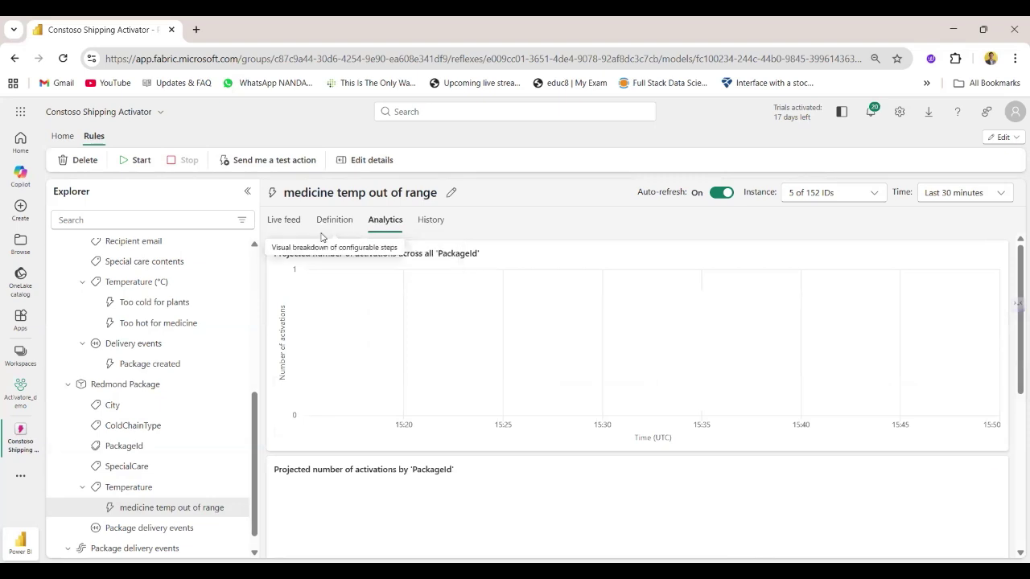
scroll(363, 356, down, 3)
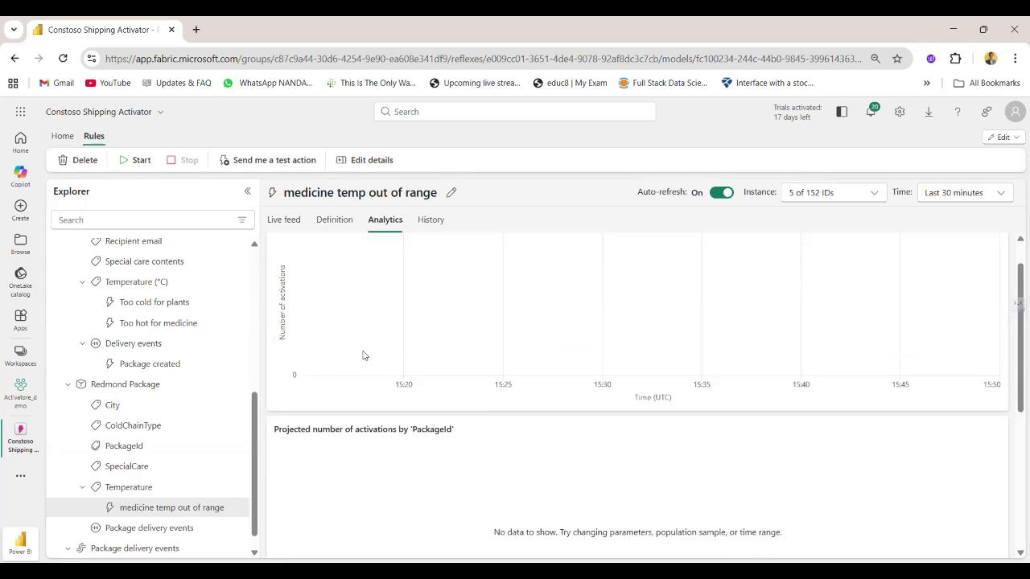
Step: Show the rule's activation history for the last 7 days
click(431, 221)
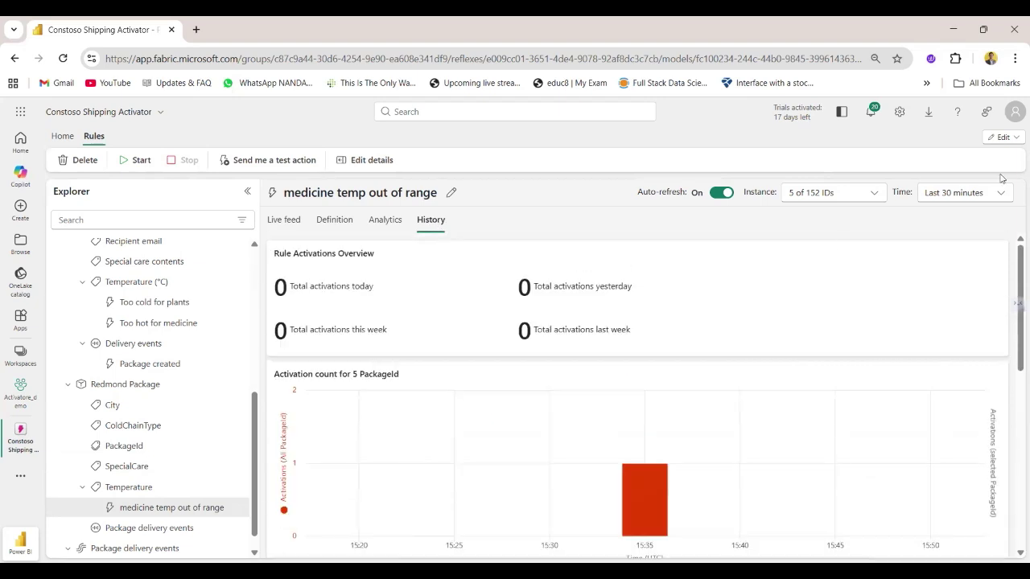
click(983, 195)
scroll(957, 342, down, 3)
scroll(957, 344, down, 2)
scroll(957, 345, up, 3)
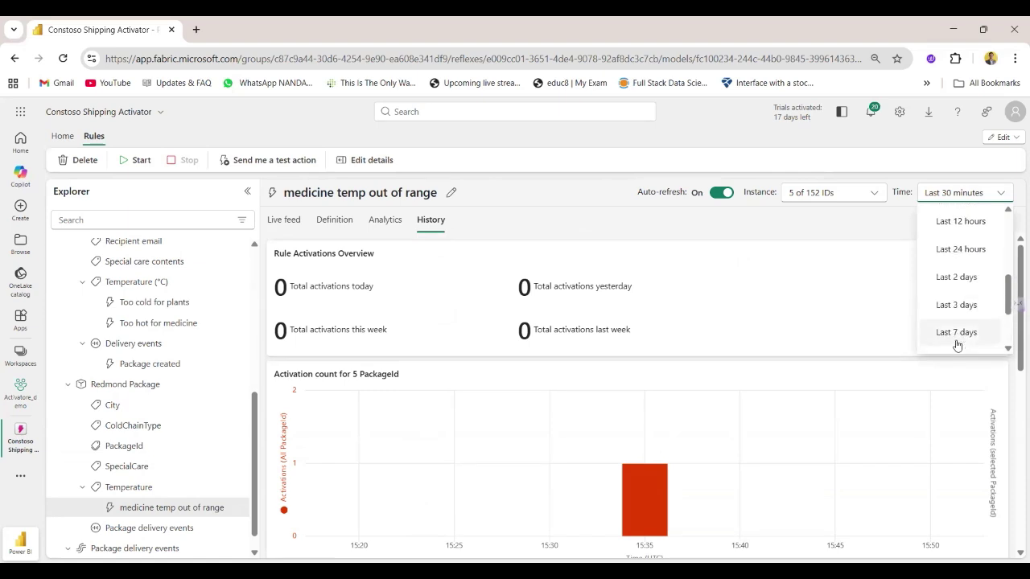
click(956, 342)
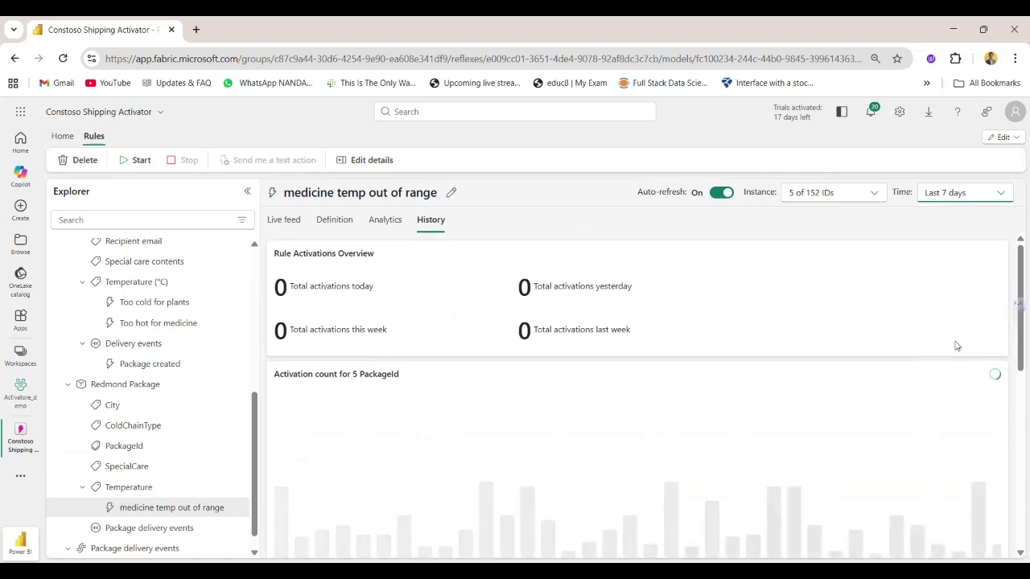
Step: Review the history's available time ranges and the custom start and end date settings, and close them without applying
click(960, 193)
scroll(942, 328, down, 2)
scroll(942, 328, up, 6)
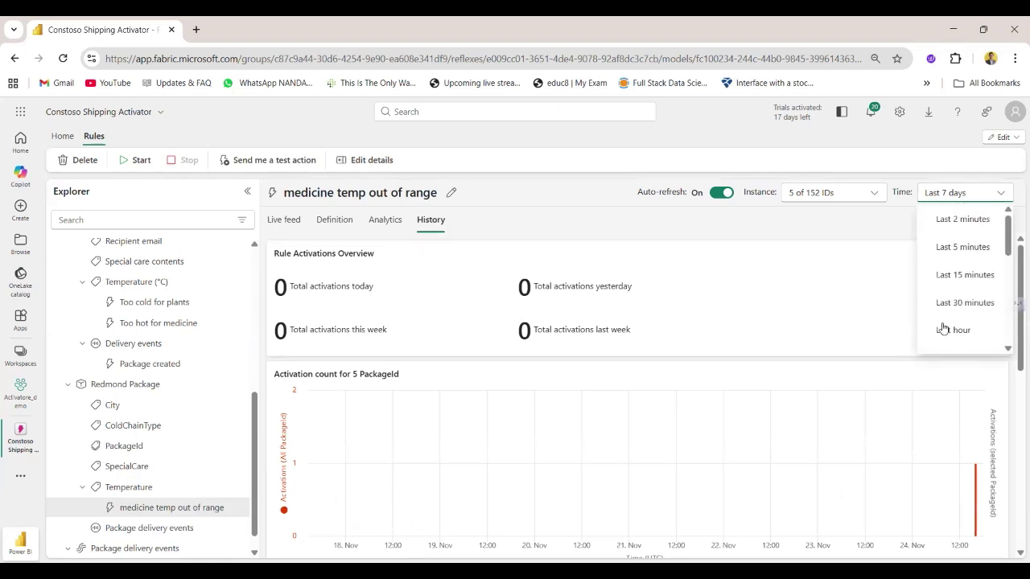
scroll(942, 328, down, 3)
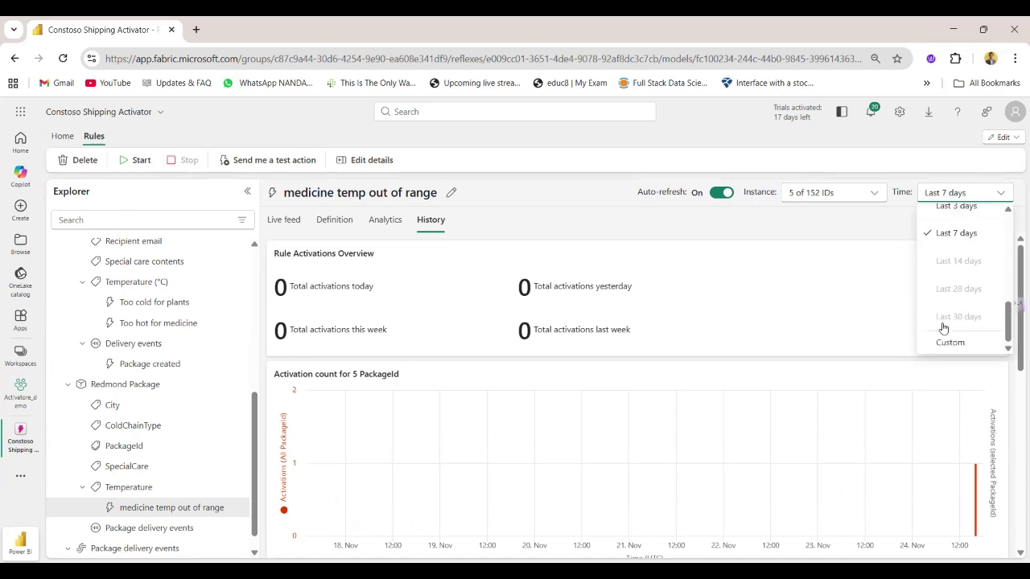
click(945, 345)
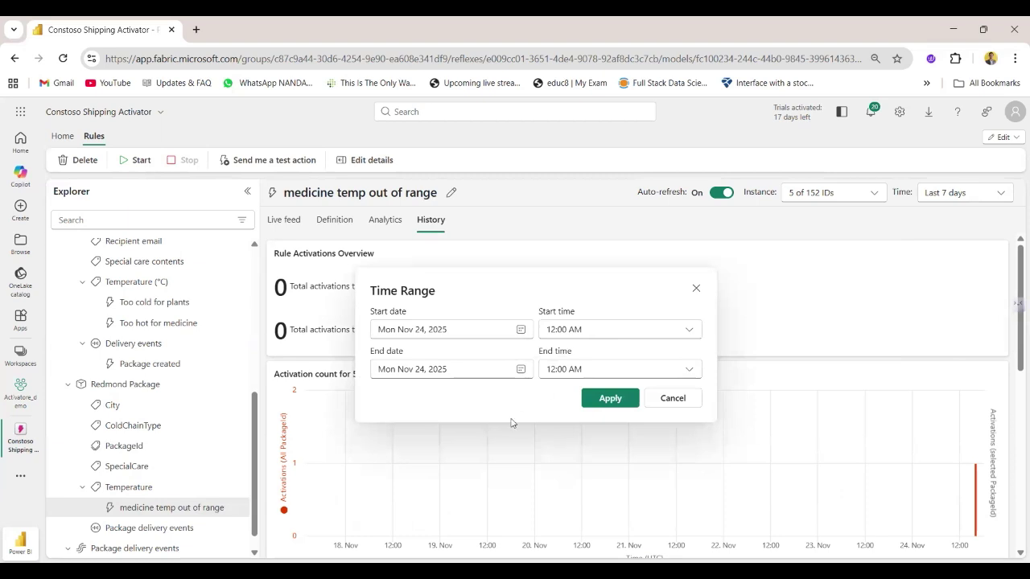
click(695, 288)
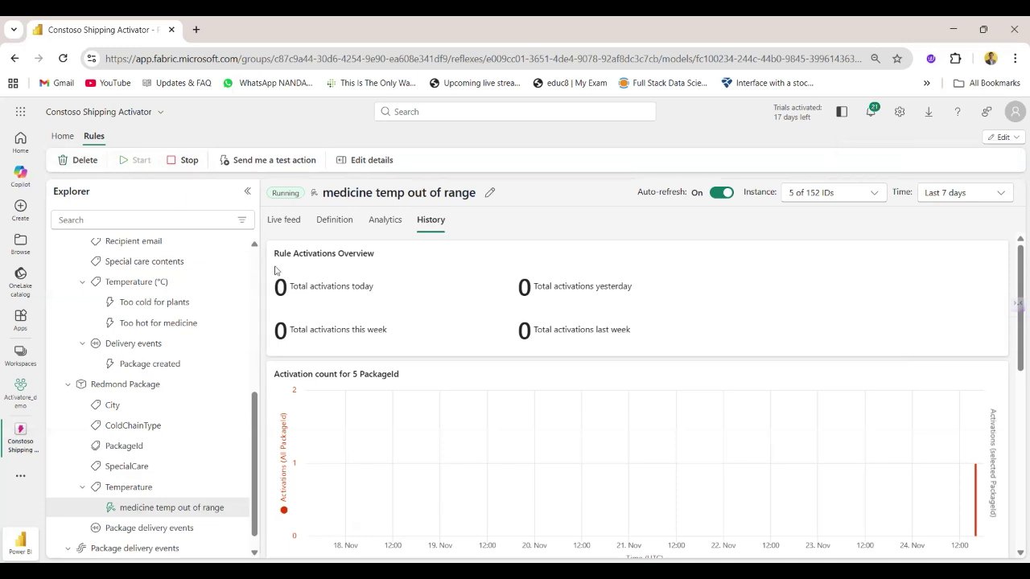
Step: Return to the rule's Definition charts, try the last 12 hours and set the time range to the last hour
click(283, 220)
click(334, 220)
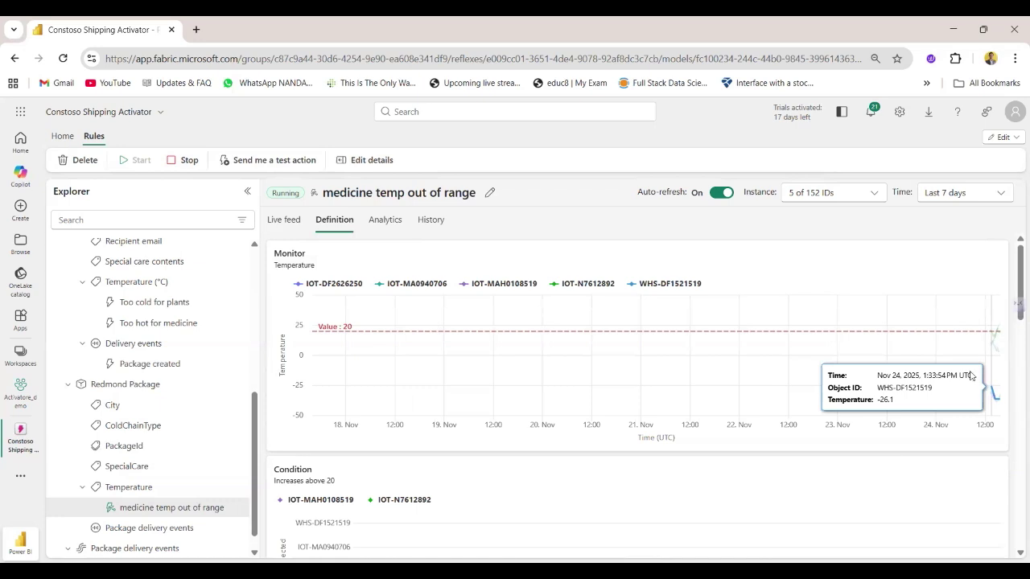
click(965, 193)
click(966, 226)
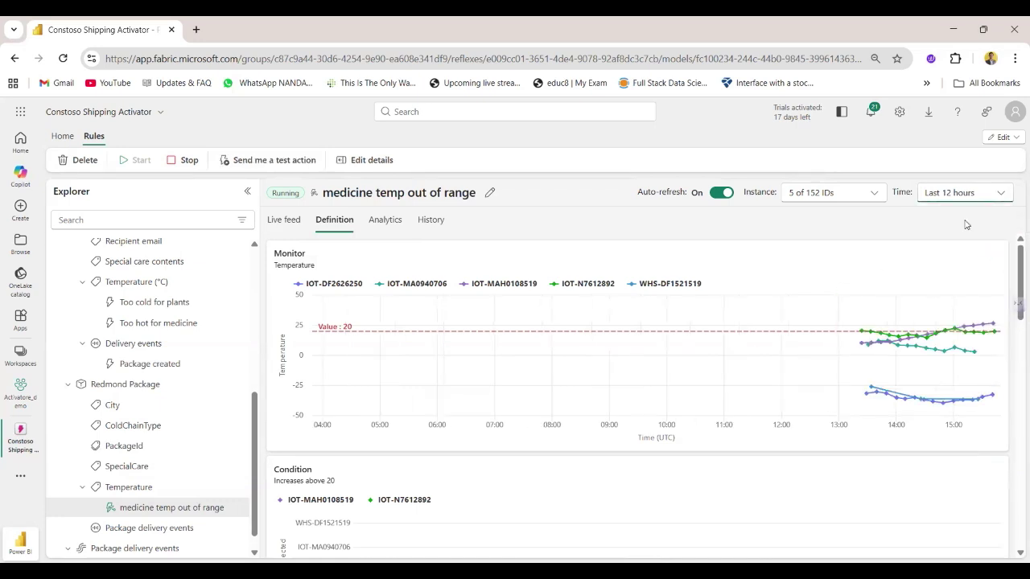
click(1001, 197)
scroll(989, 229, up, 3)
click(963, 264)
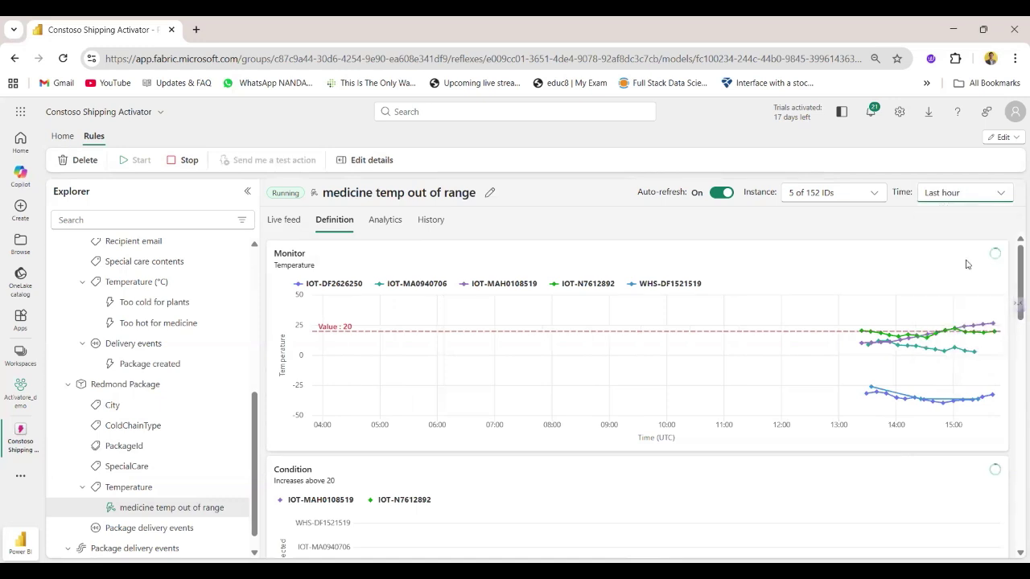
Step: Inspect temperature readings in the last-hour Monitor chart and stop the medicine temp out of range rule
mouse_move(777, 326)
mouse_move(792, 360)
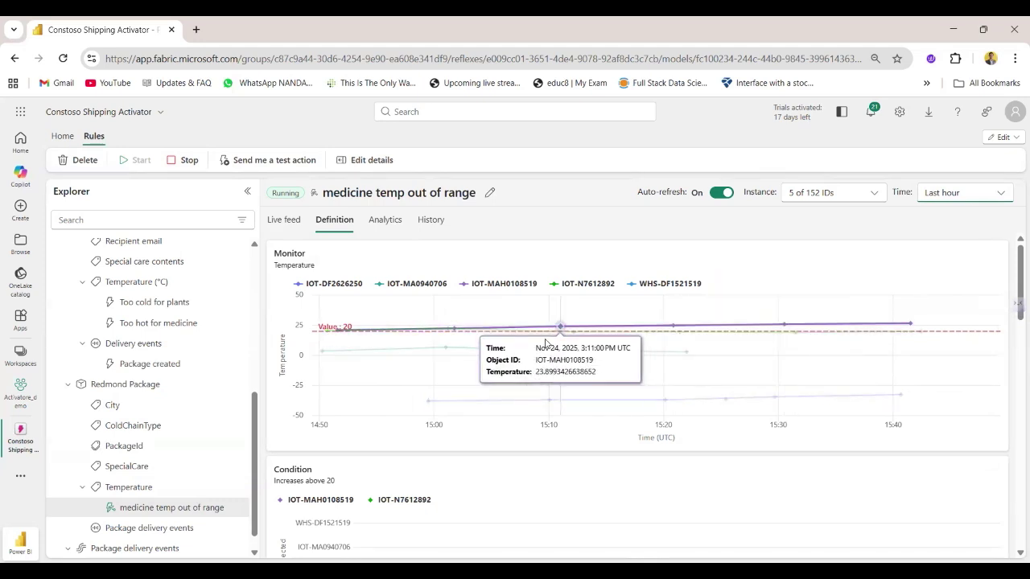
click(188, 160)
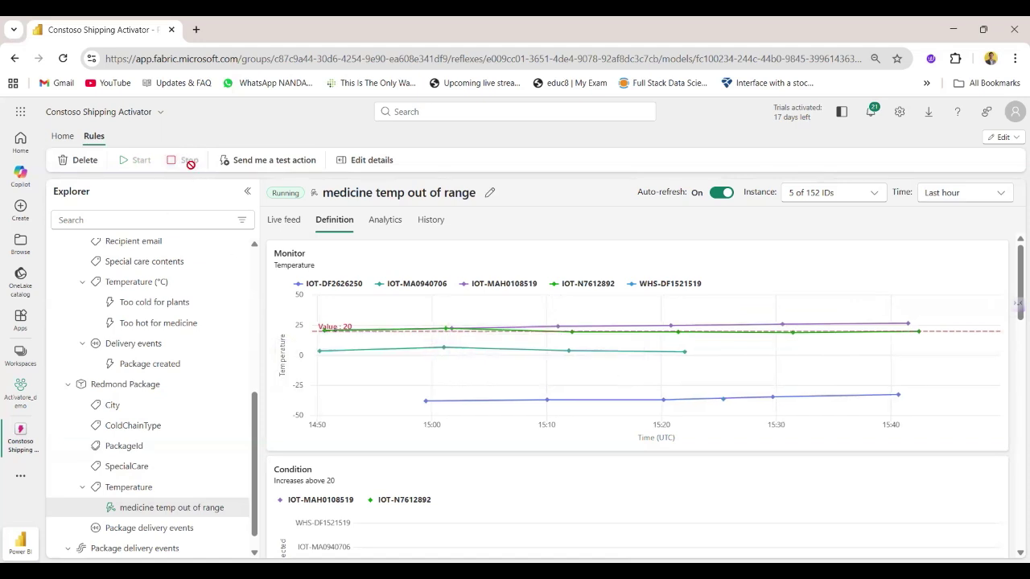
Step: Look through the Explorer's objects and rules and check the options available for the medicine temp out of range rule
scroll(161, 498, down, 1)
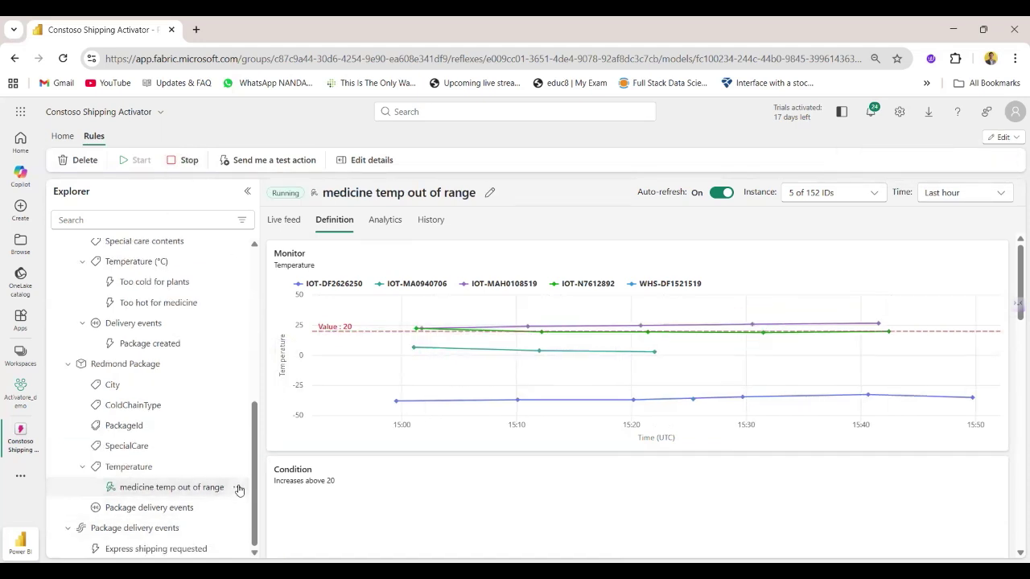
scroll(202, 506, up, 4)
scroll(201, 506, down, 2)
scroll(202, 506, up, 2)
scroll(201, 506, down, 2)
scroll(201, 506, down, 2)
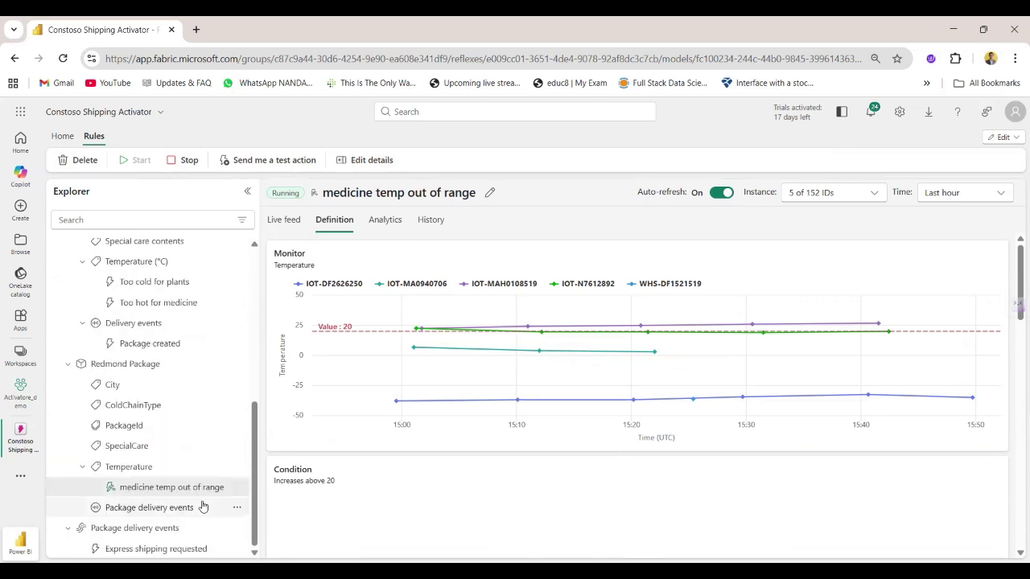
click(237, 487)
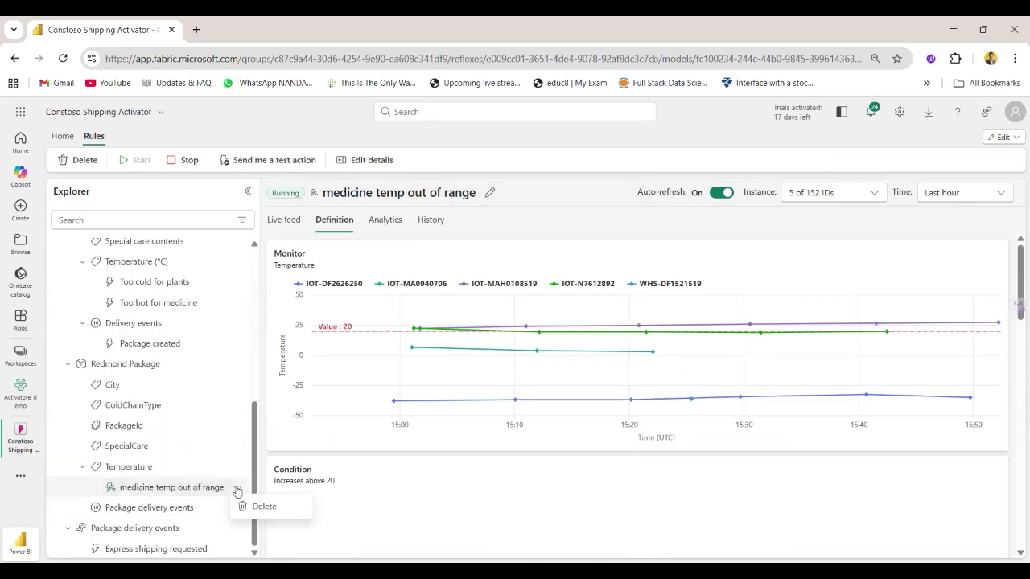
scroll(158, 378, up, 5)
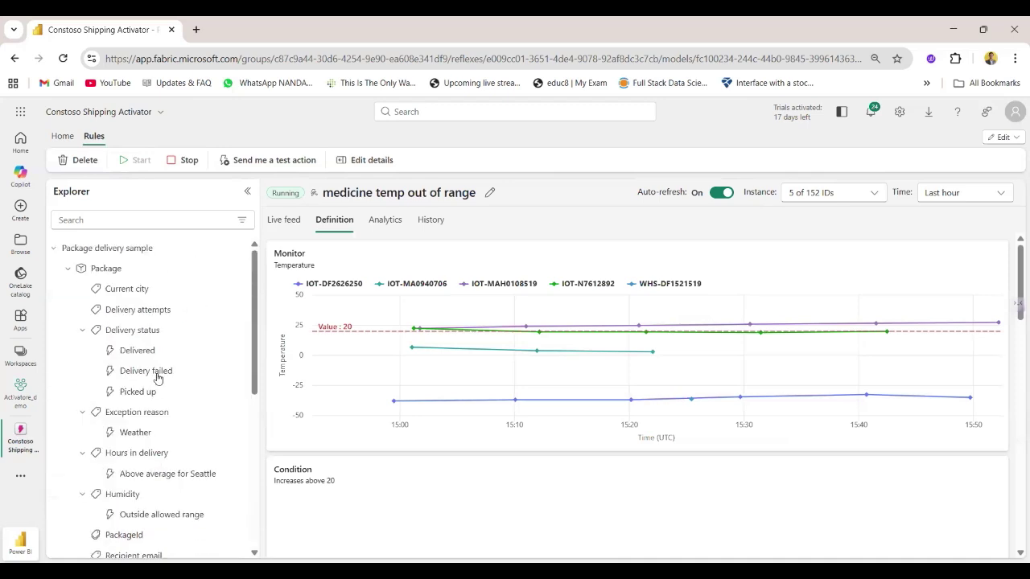